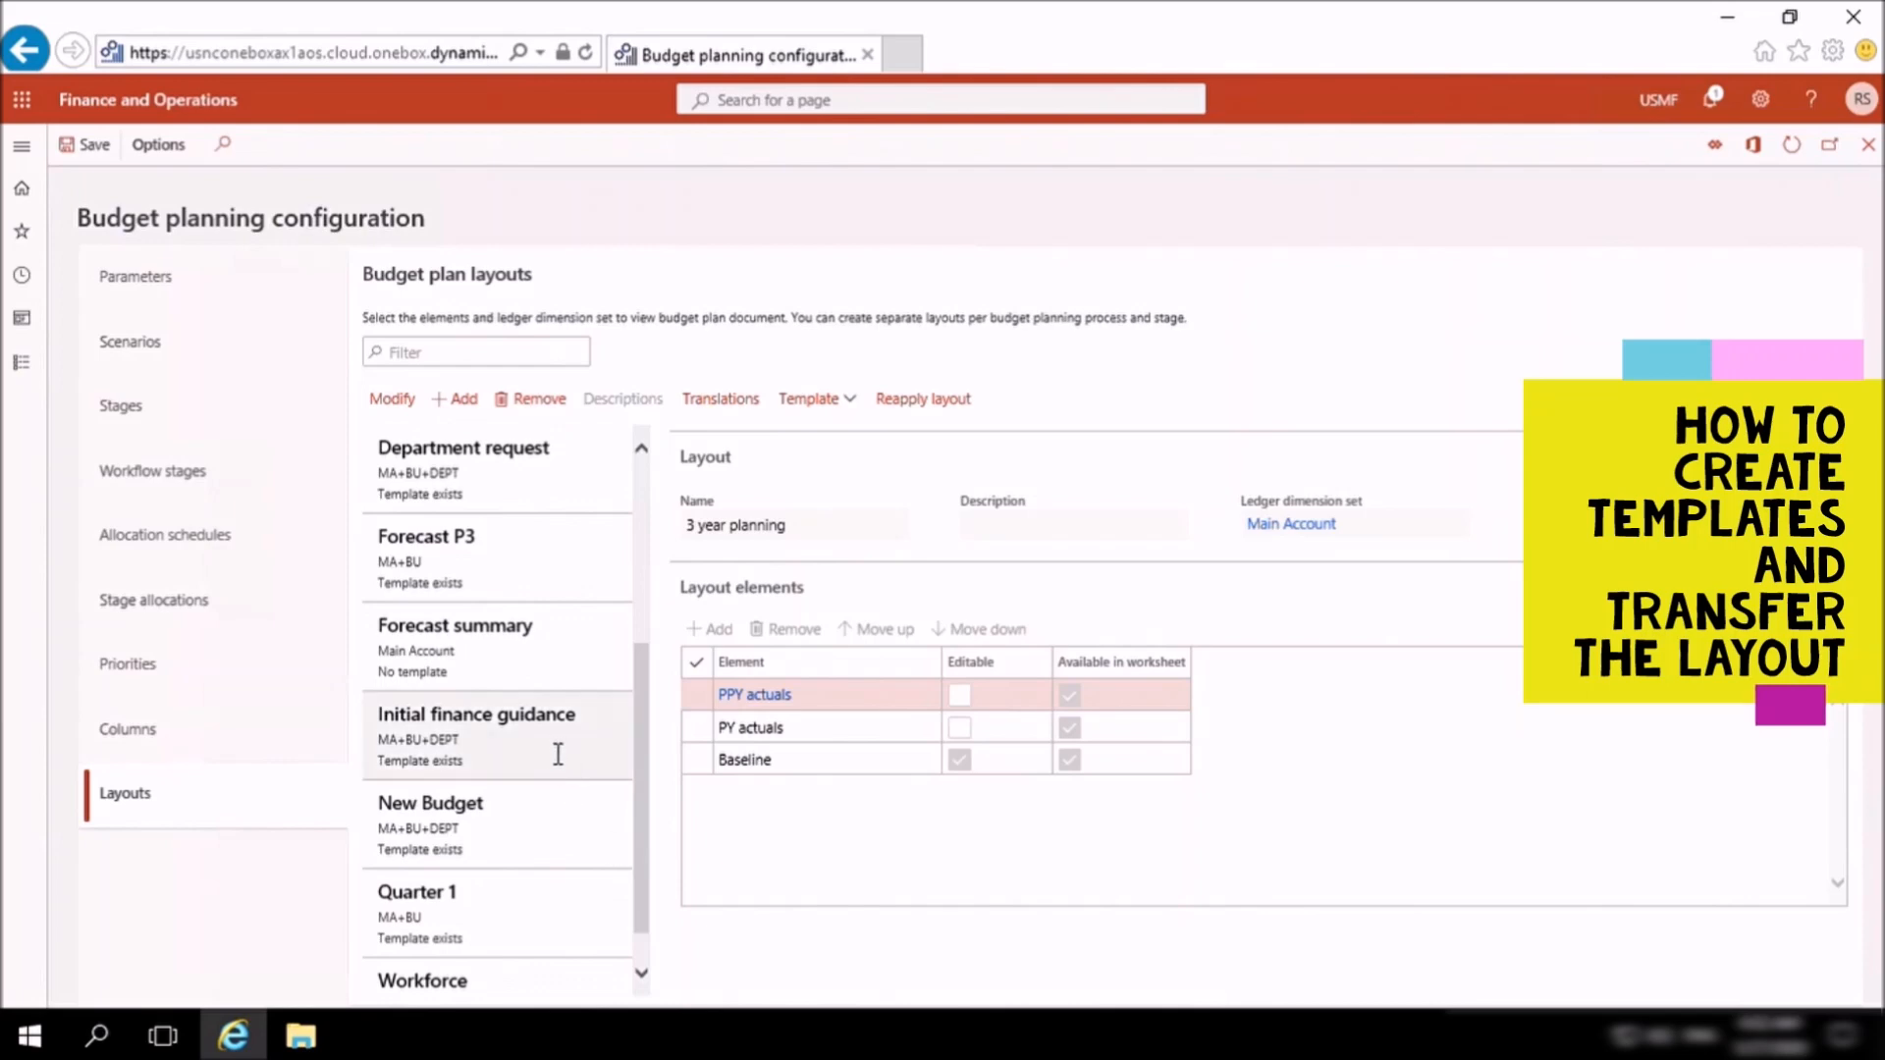
Step: Generate a template for the Initial finance guidance budget plan layout and accept locking the layout for editing
click(552, 735)
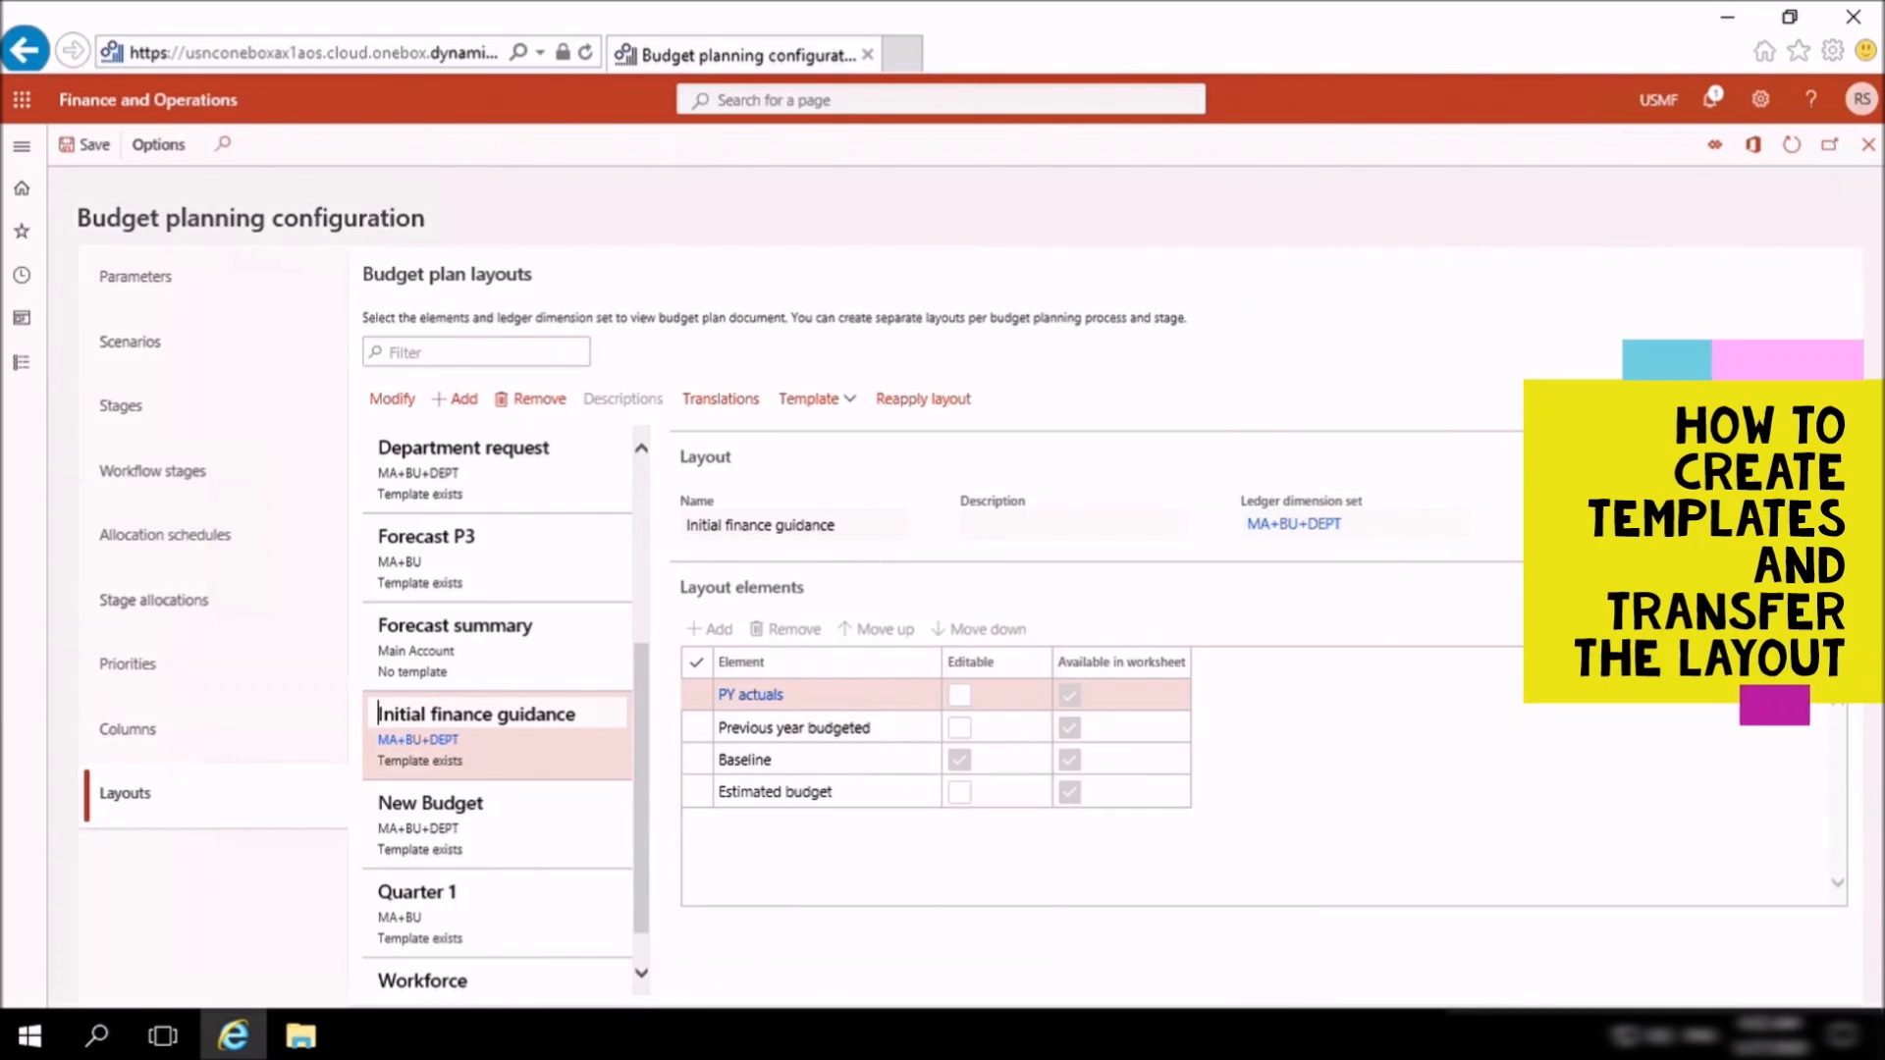
click(860, 408)
click(861, 412)
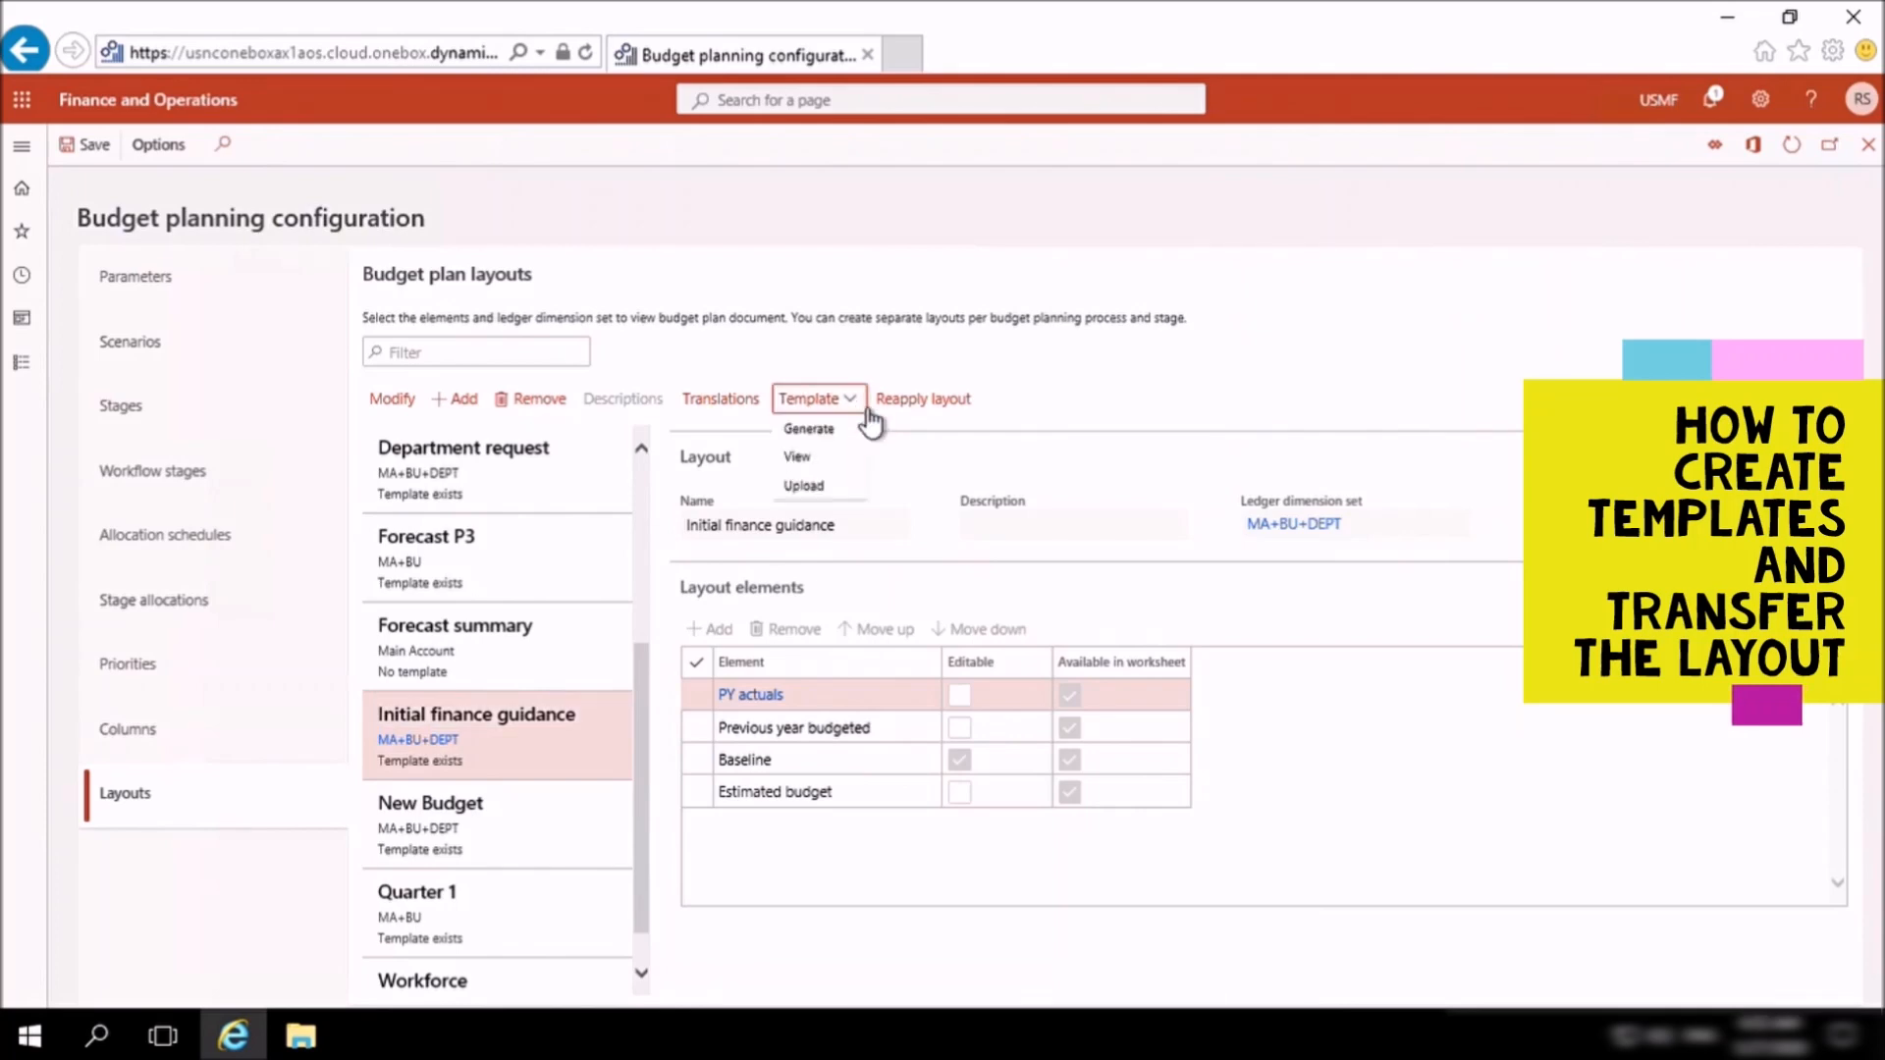
click(811, 431)
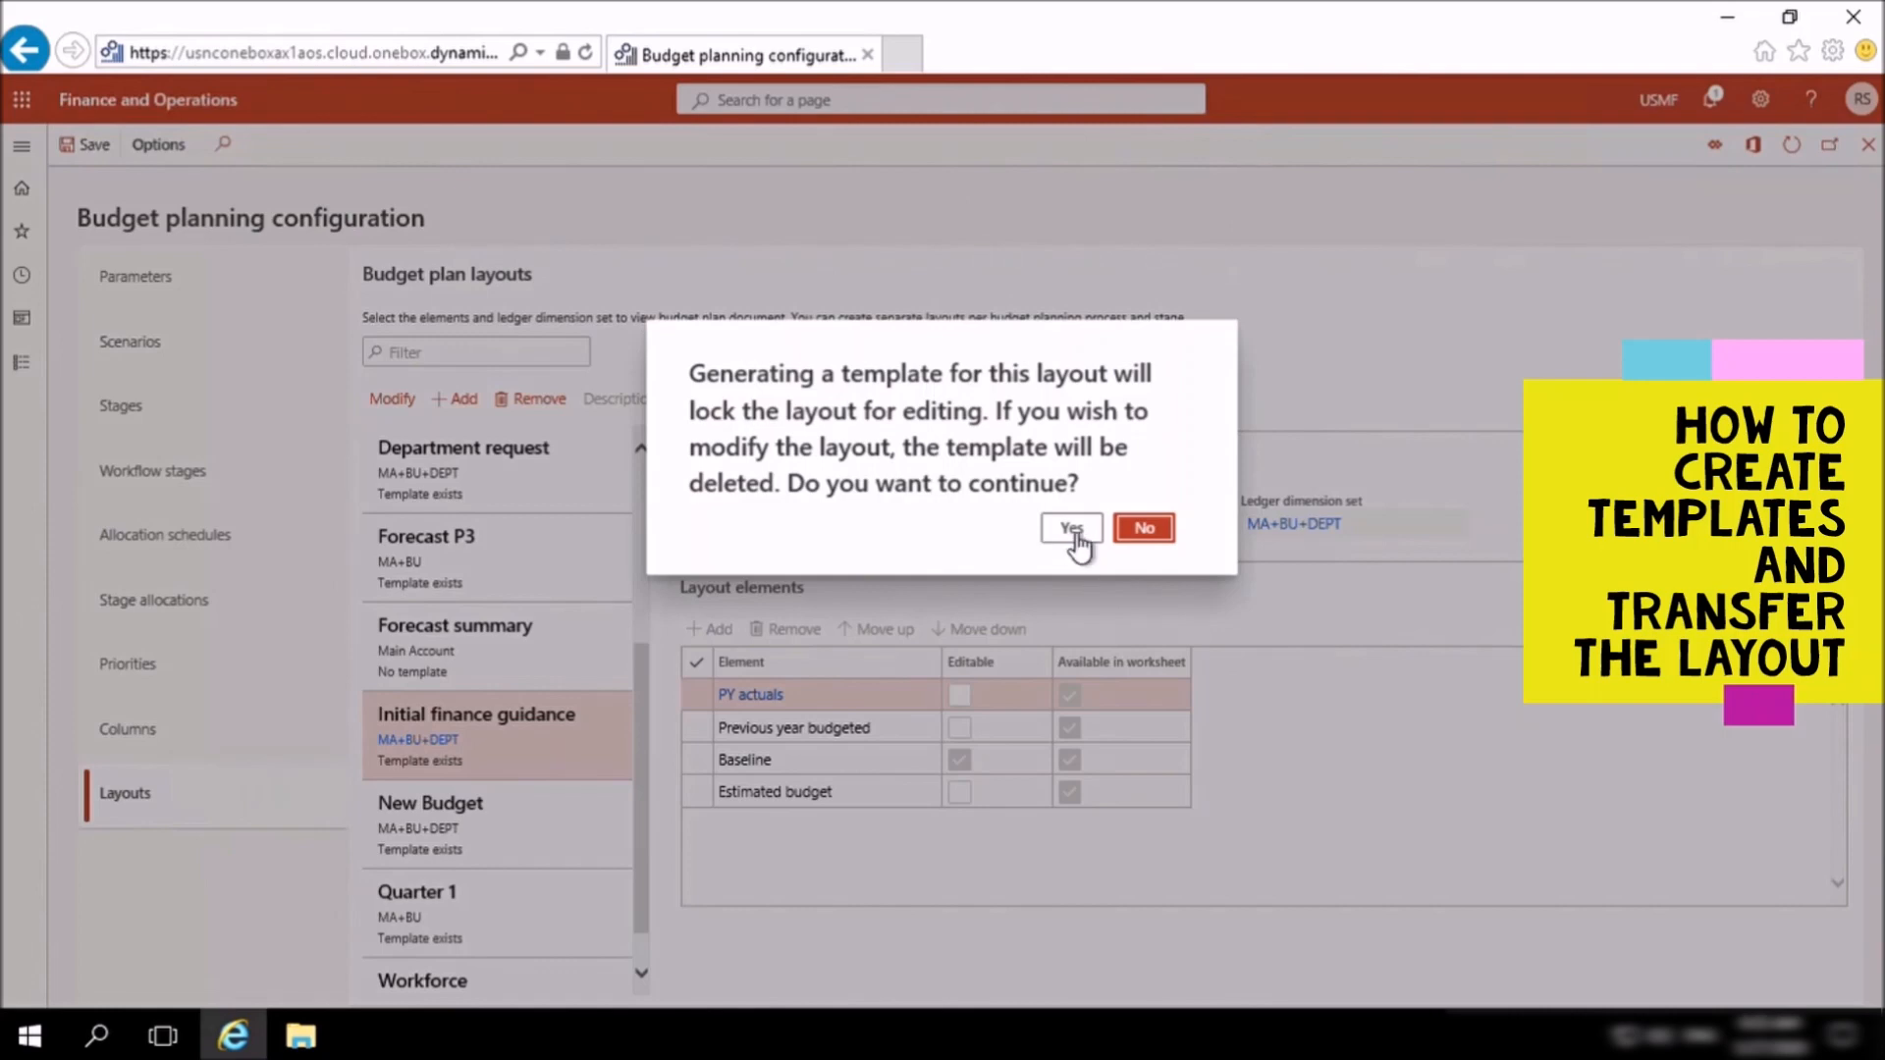
click(1074, 531)
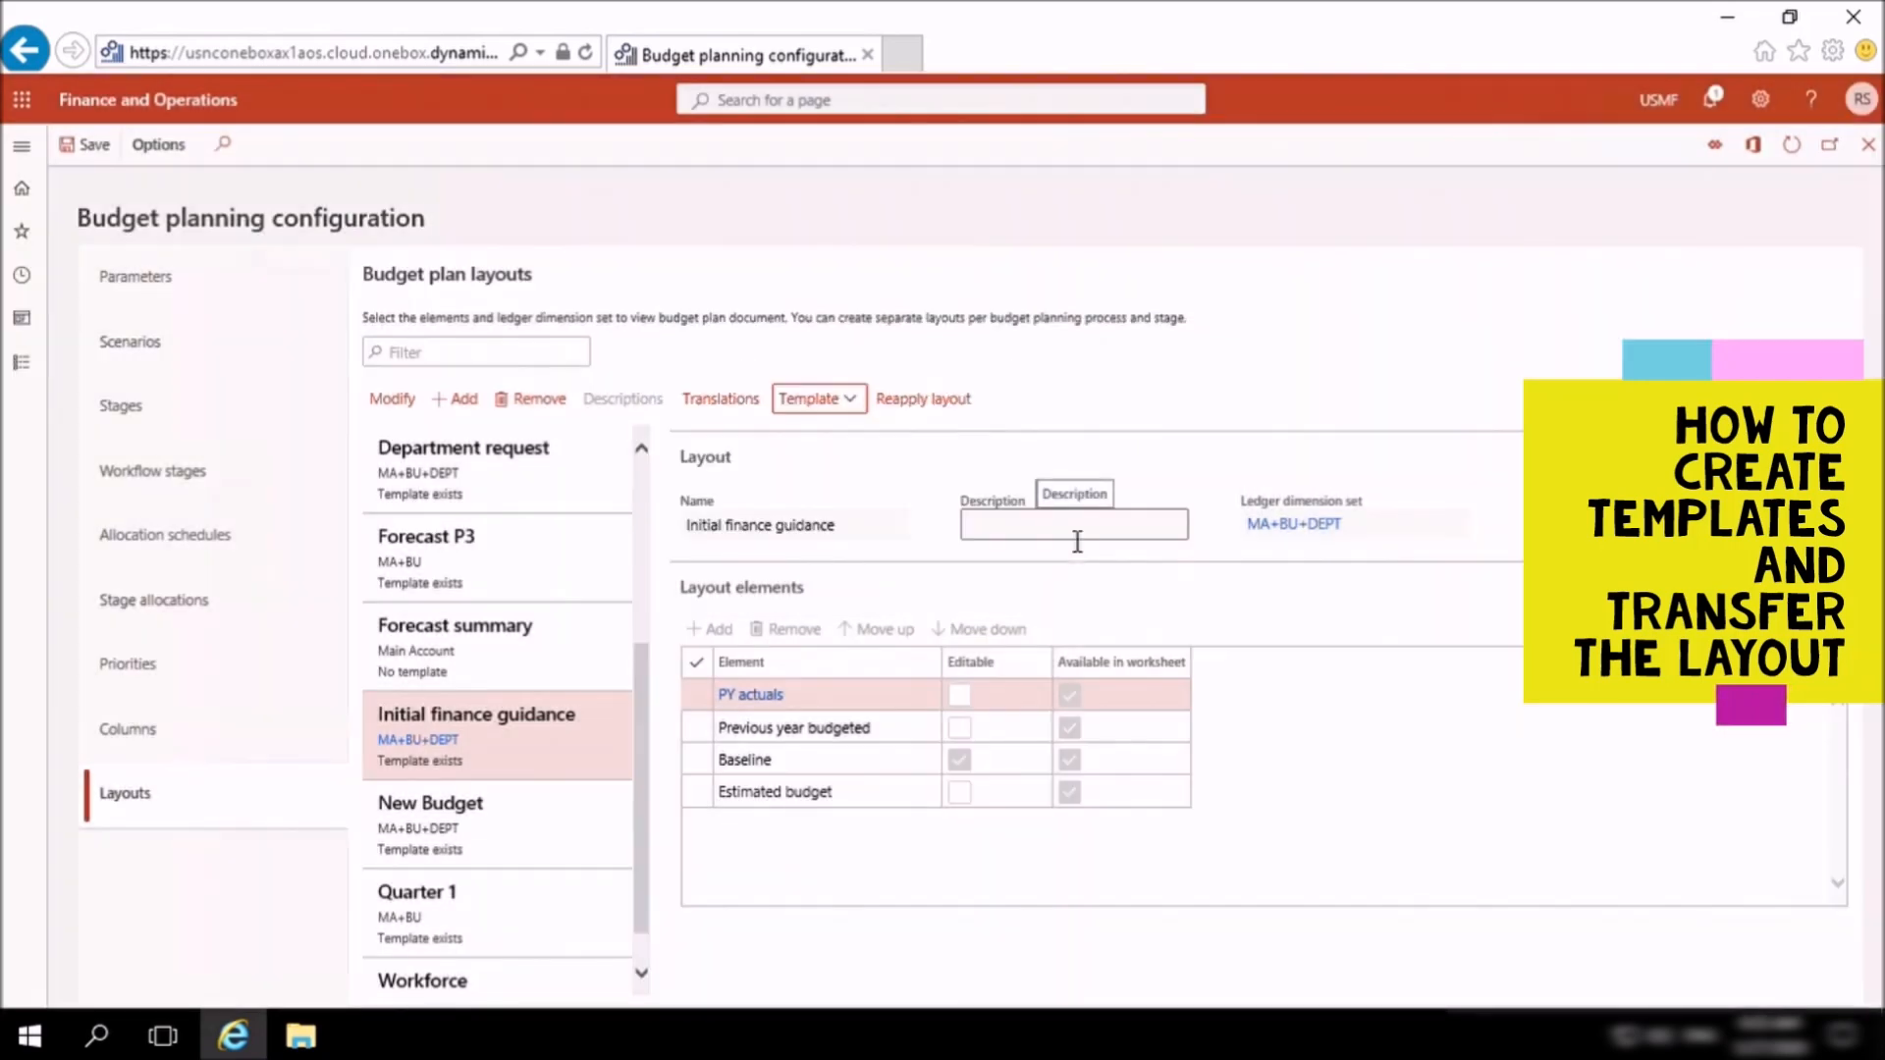
Step: View the Initial finance guidance layout's template by opening its workbook in Excel, allowing the program to run
click(860, 420)
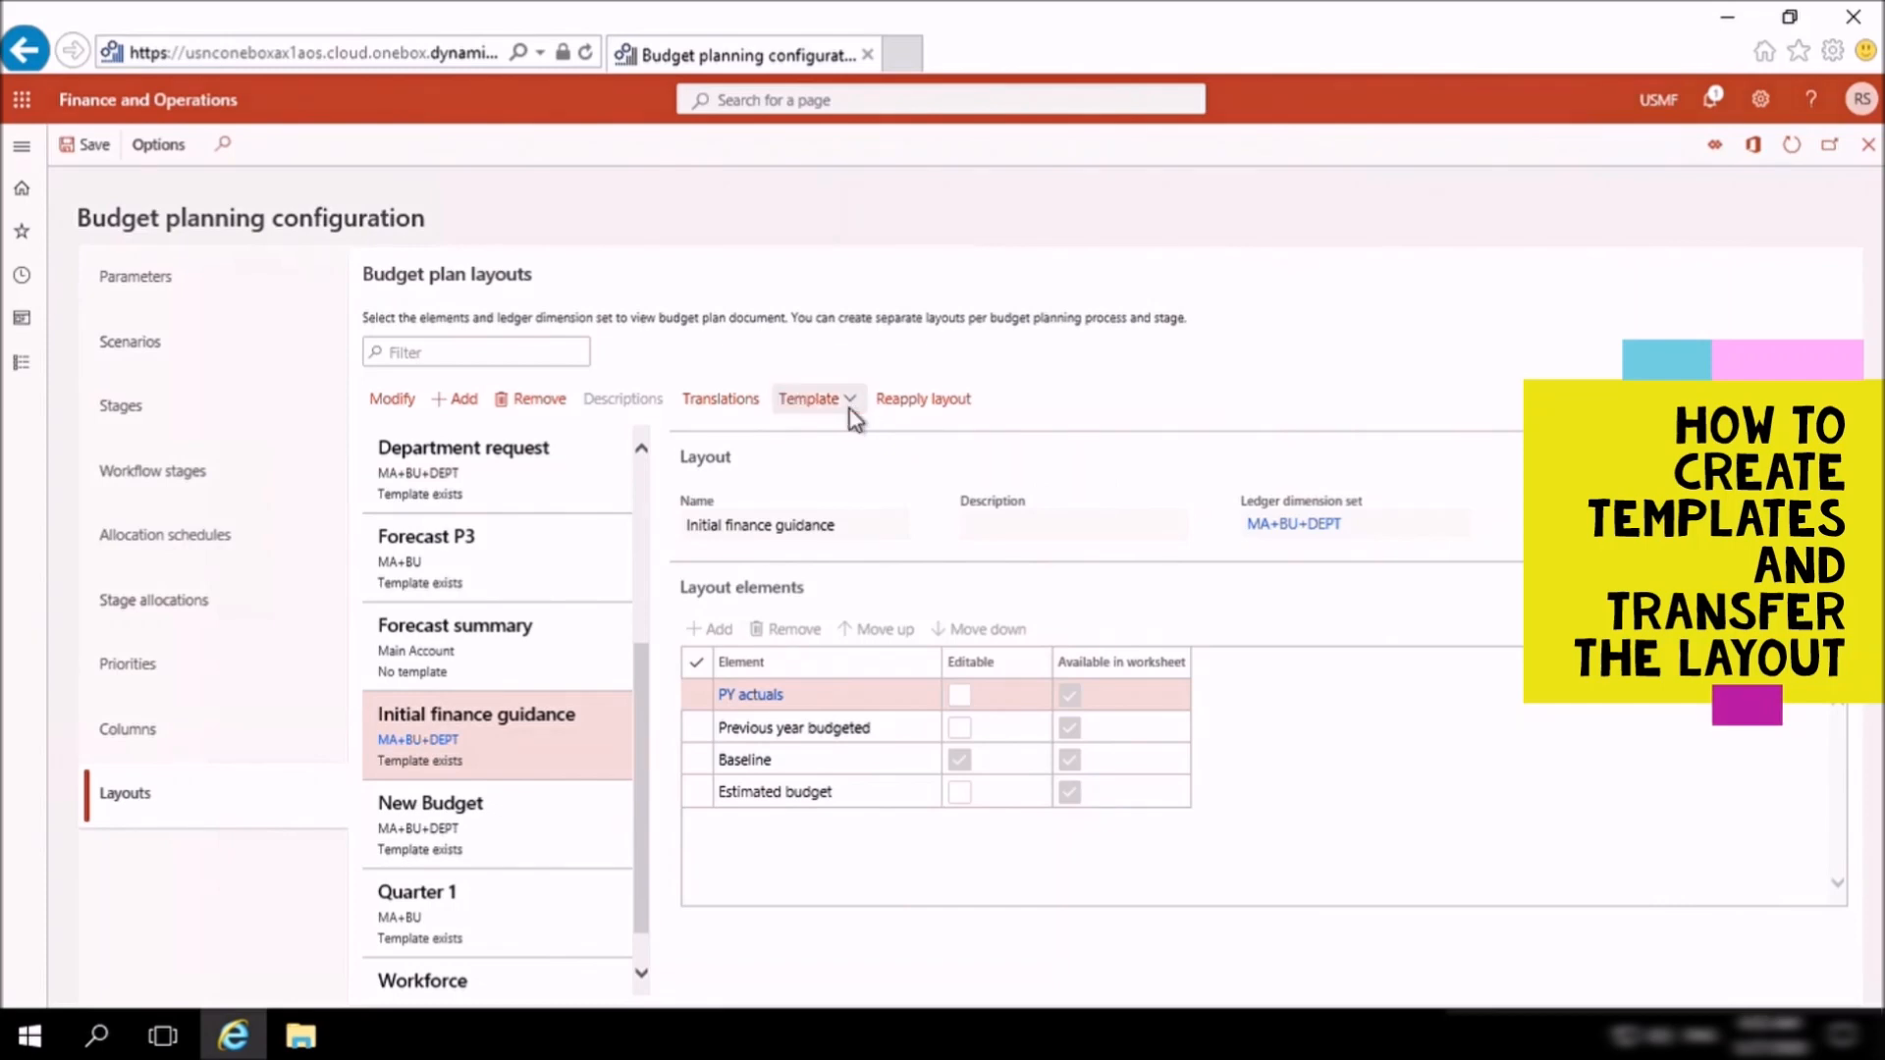
click(799, 457)
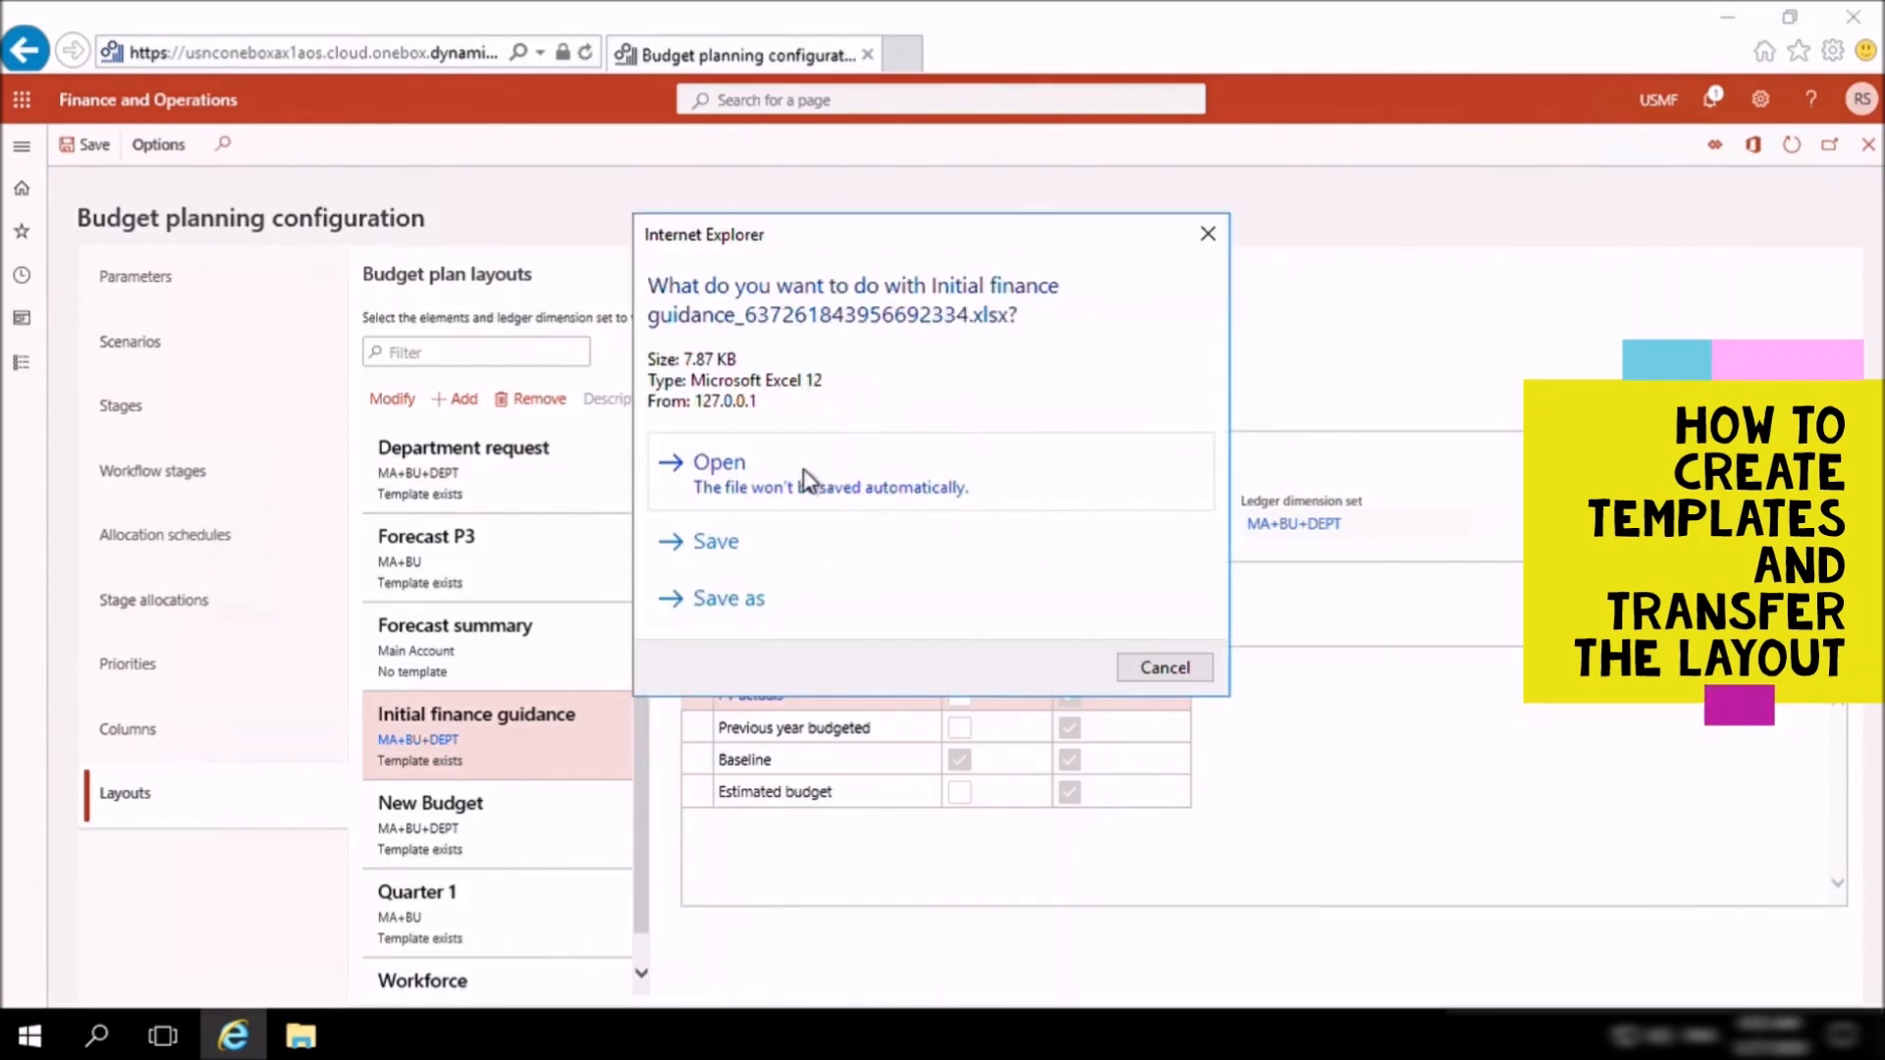
click(803, 469)
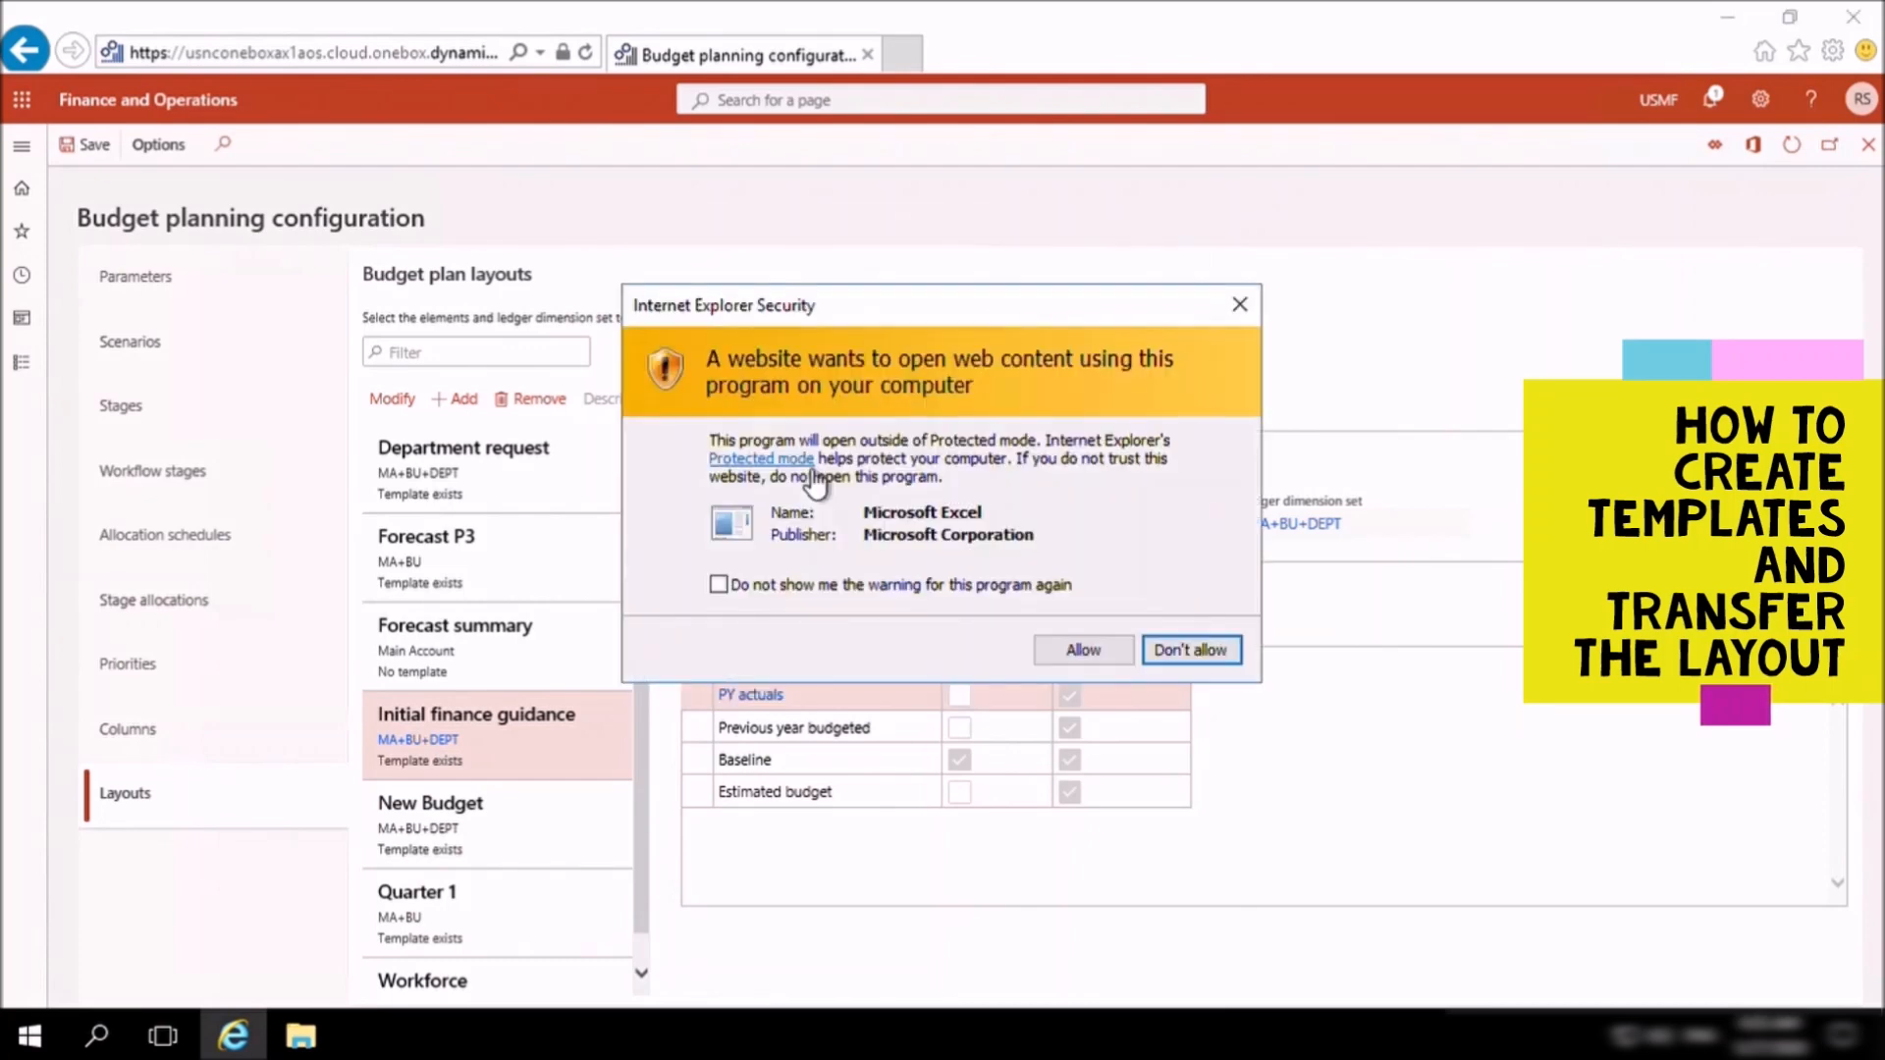
click(1084, 651)
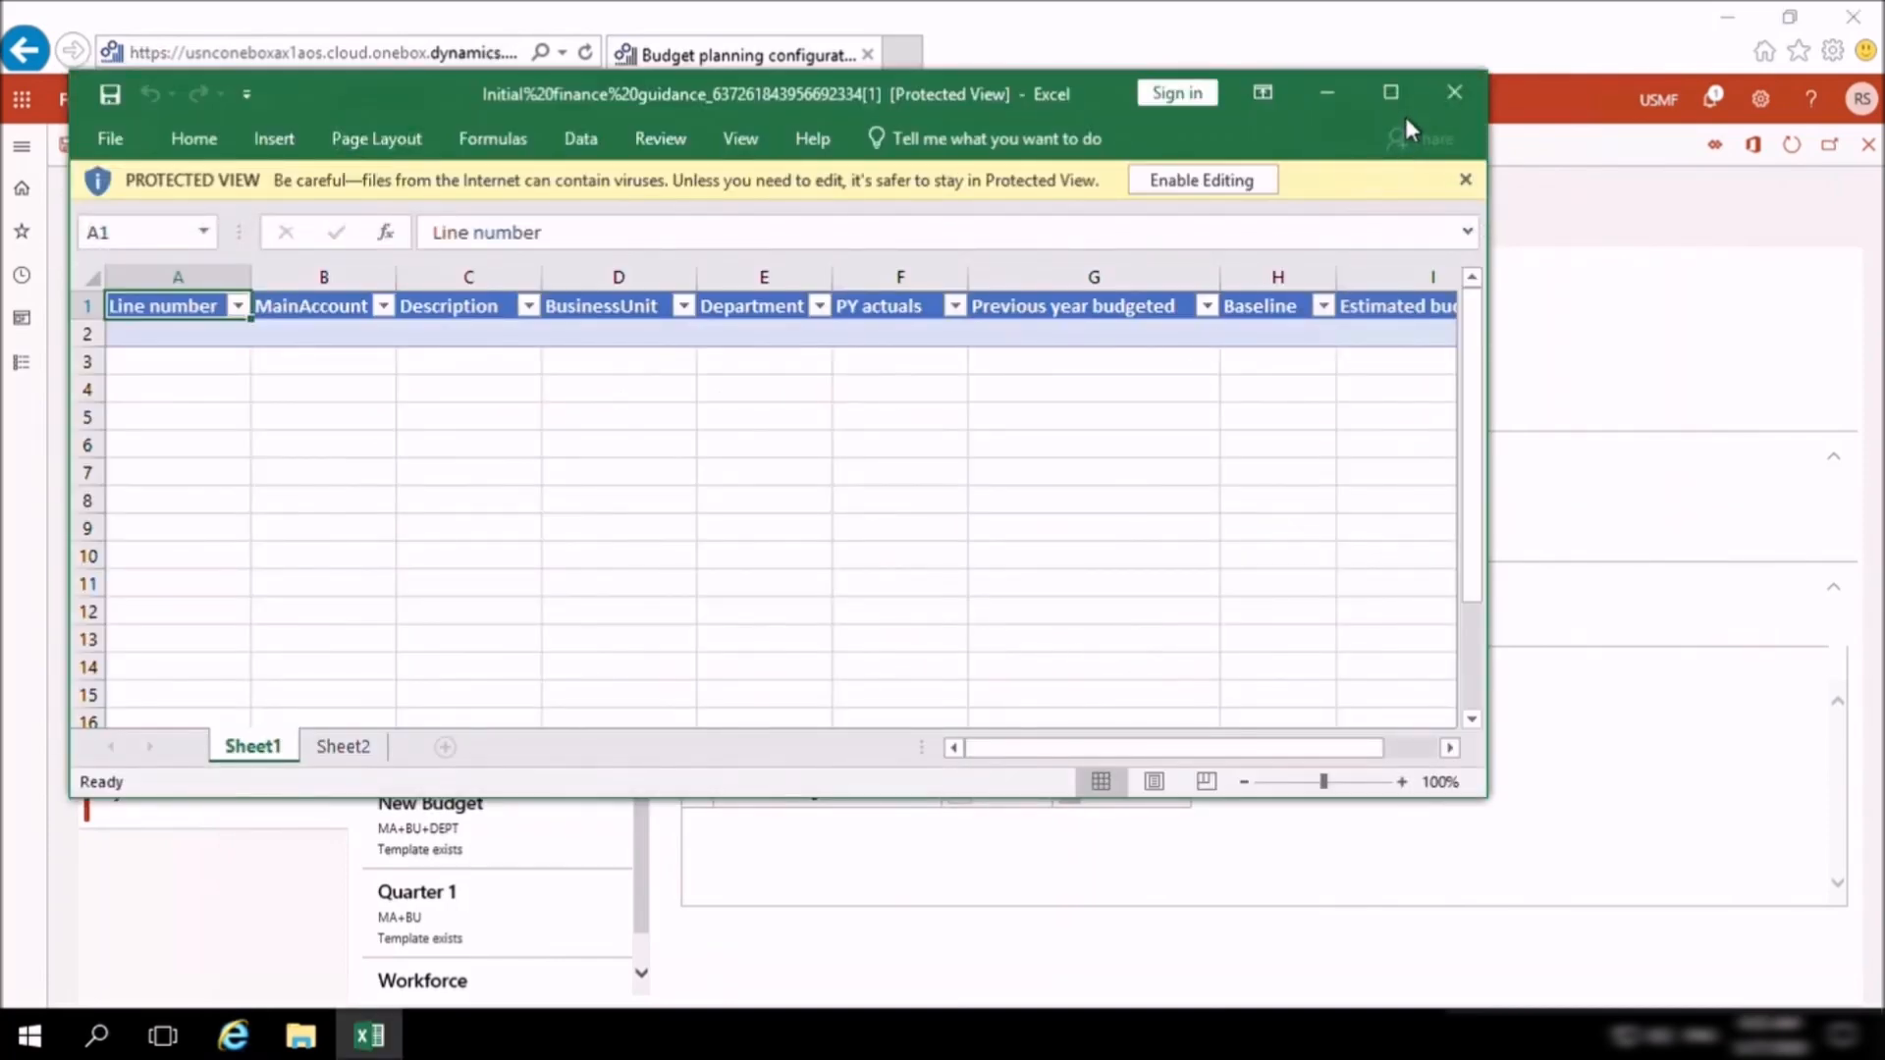
Step: Maximize the template workbook, enable editing and refresh its data through the Data Connector
click(1397, 96)
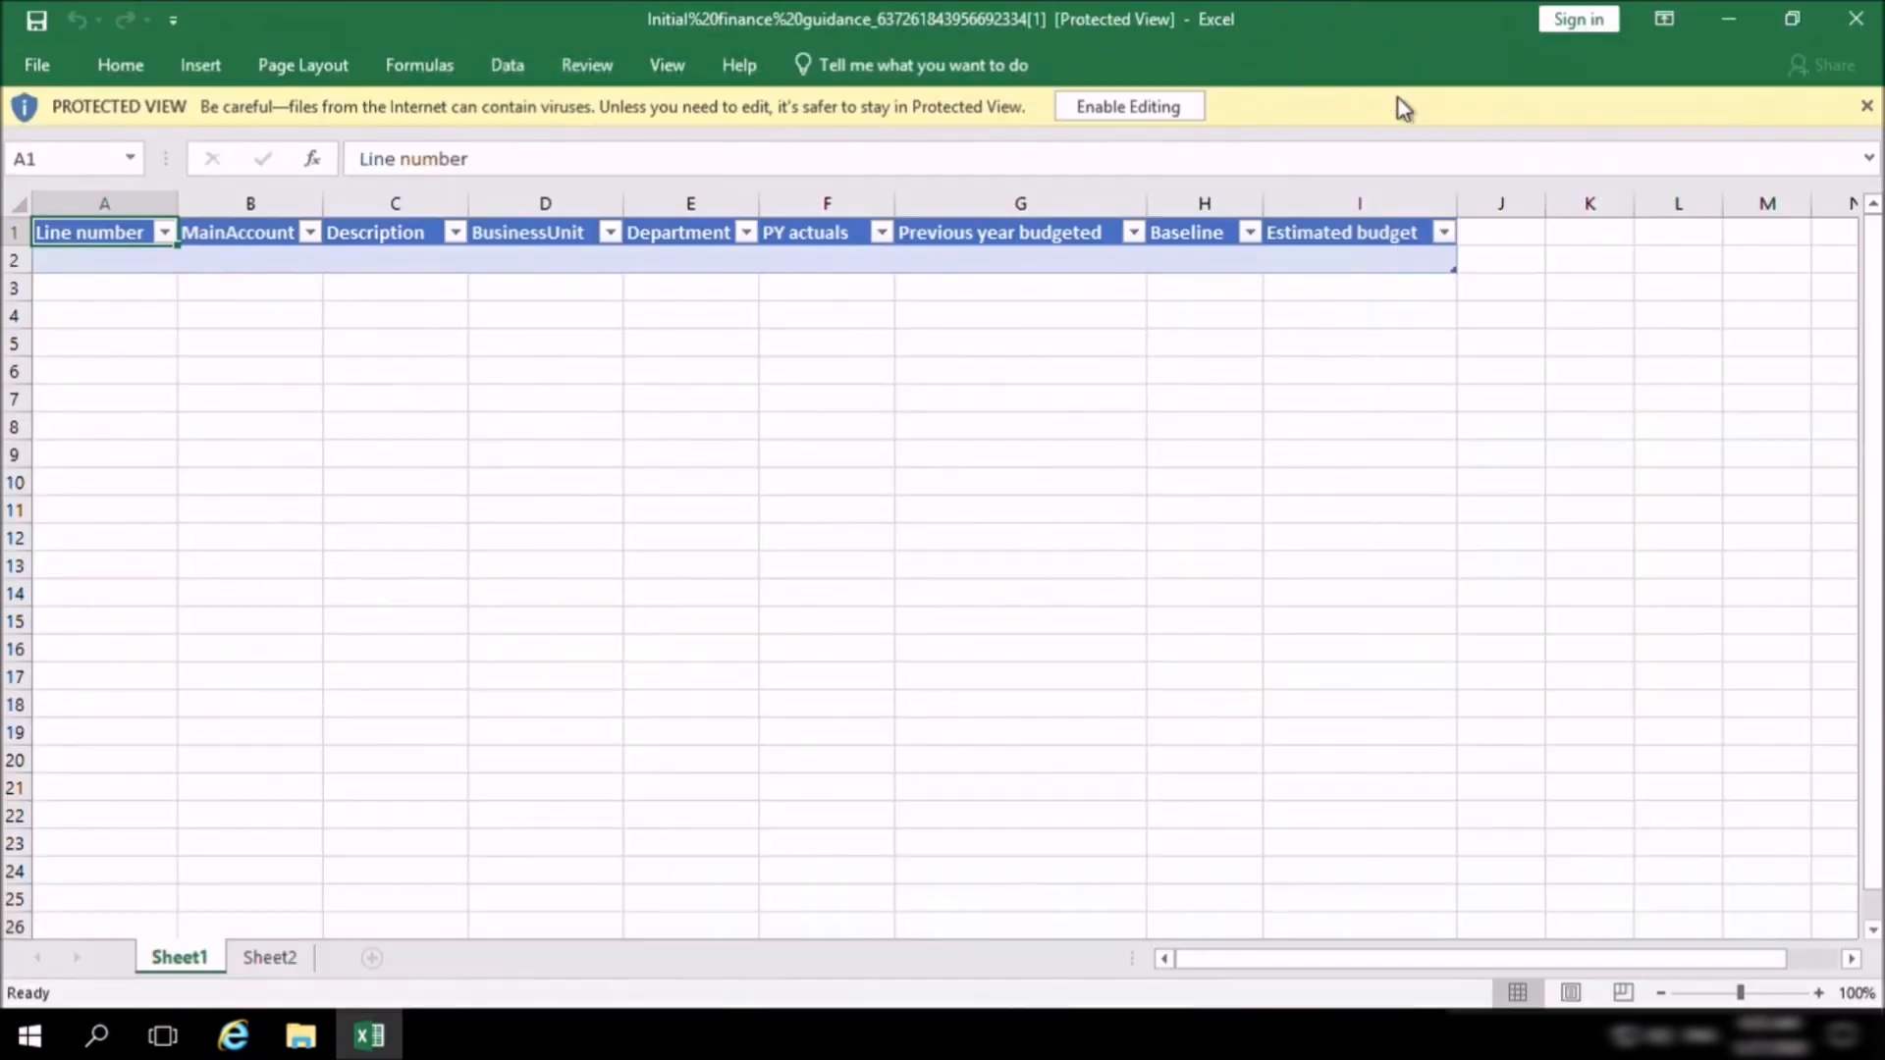
click(1183, 110)
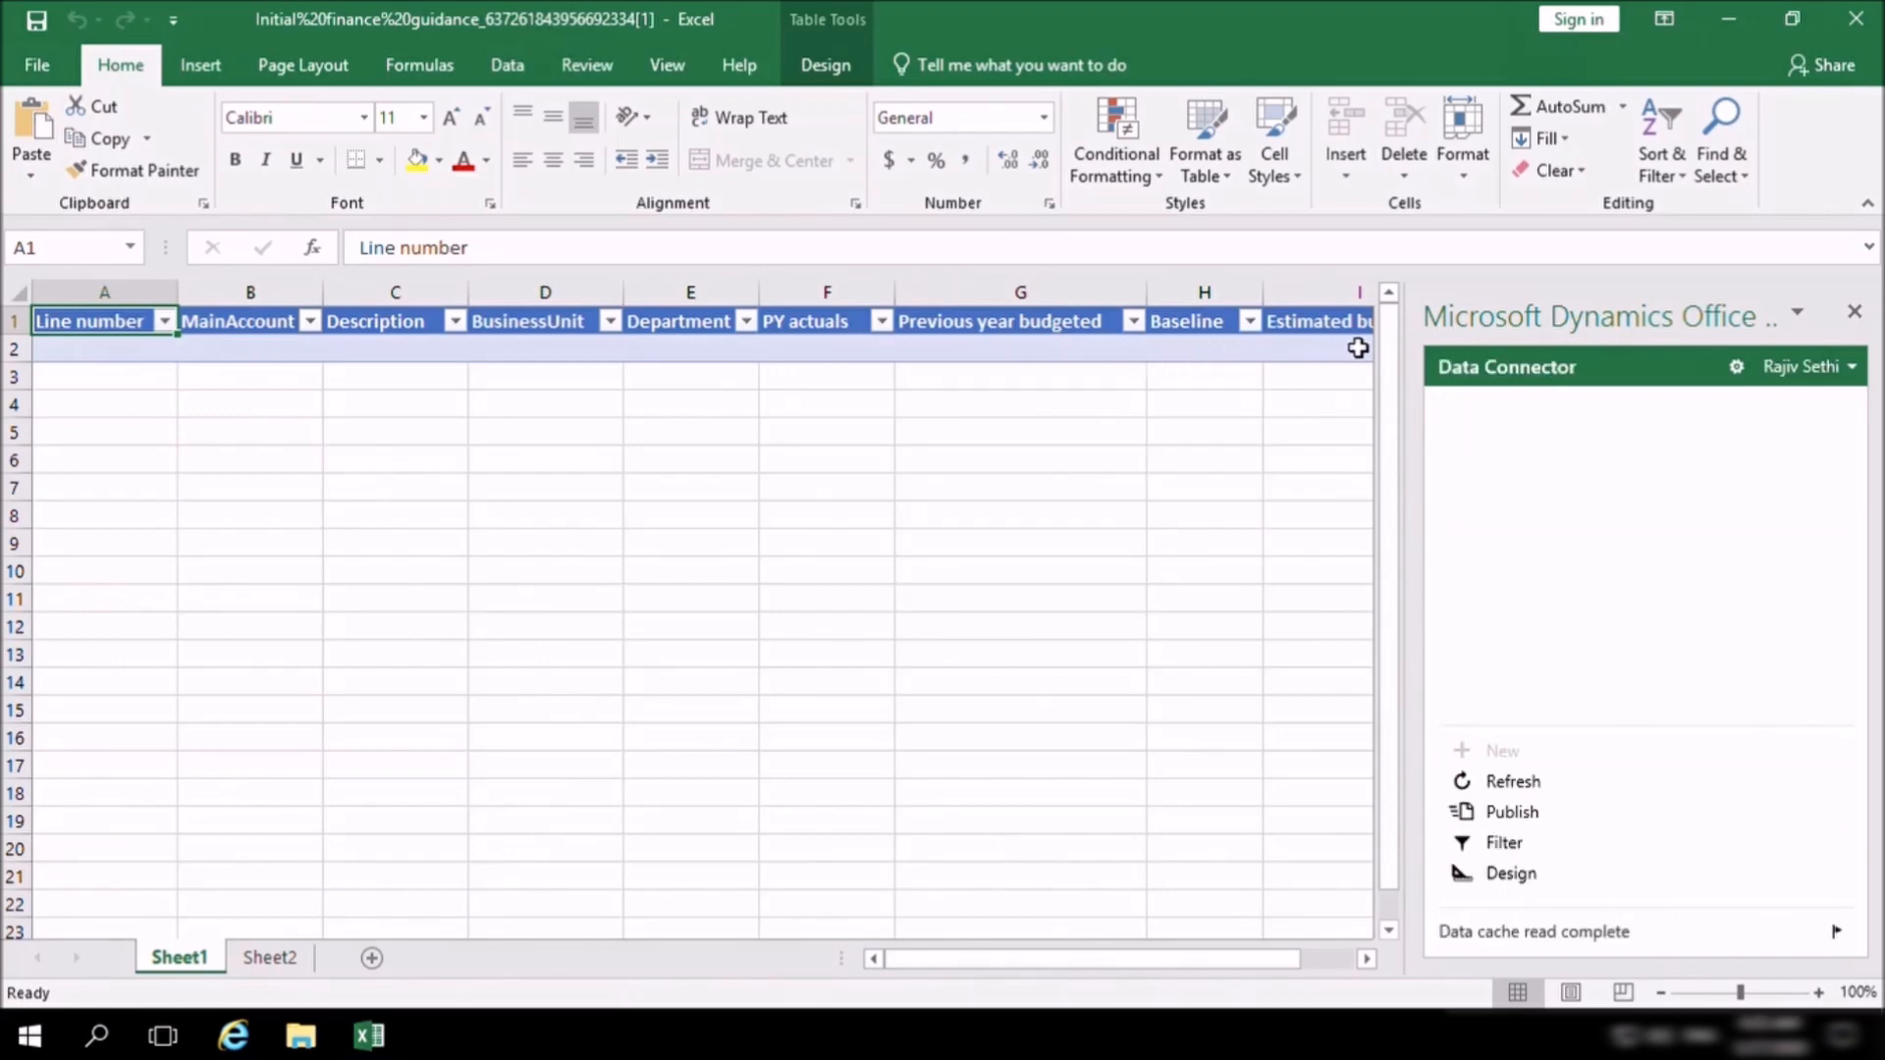
click(1517, 785)
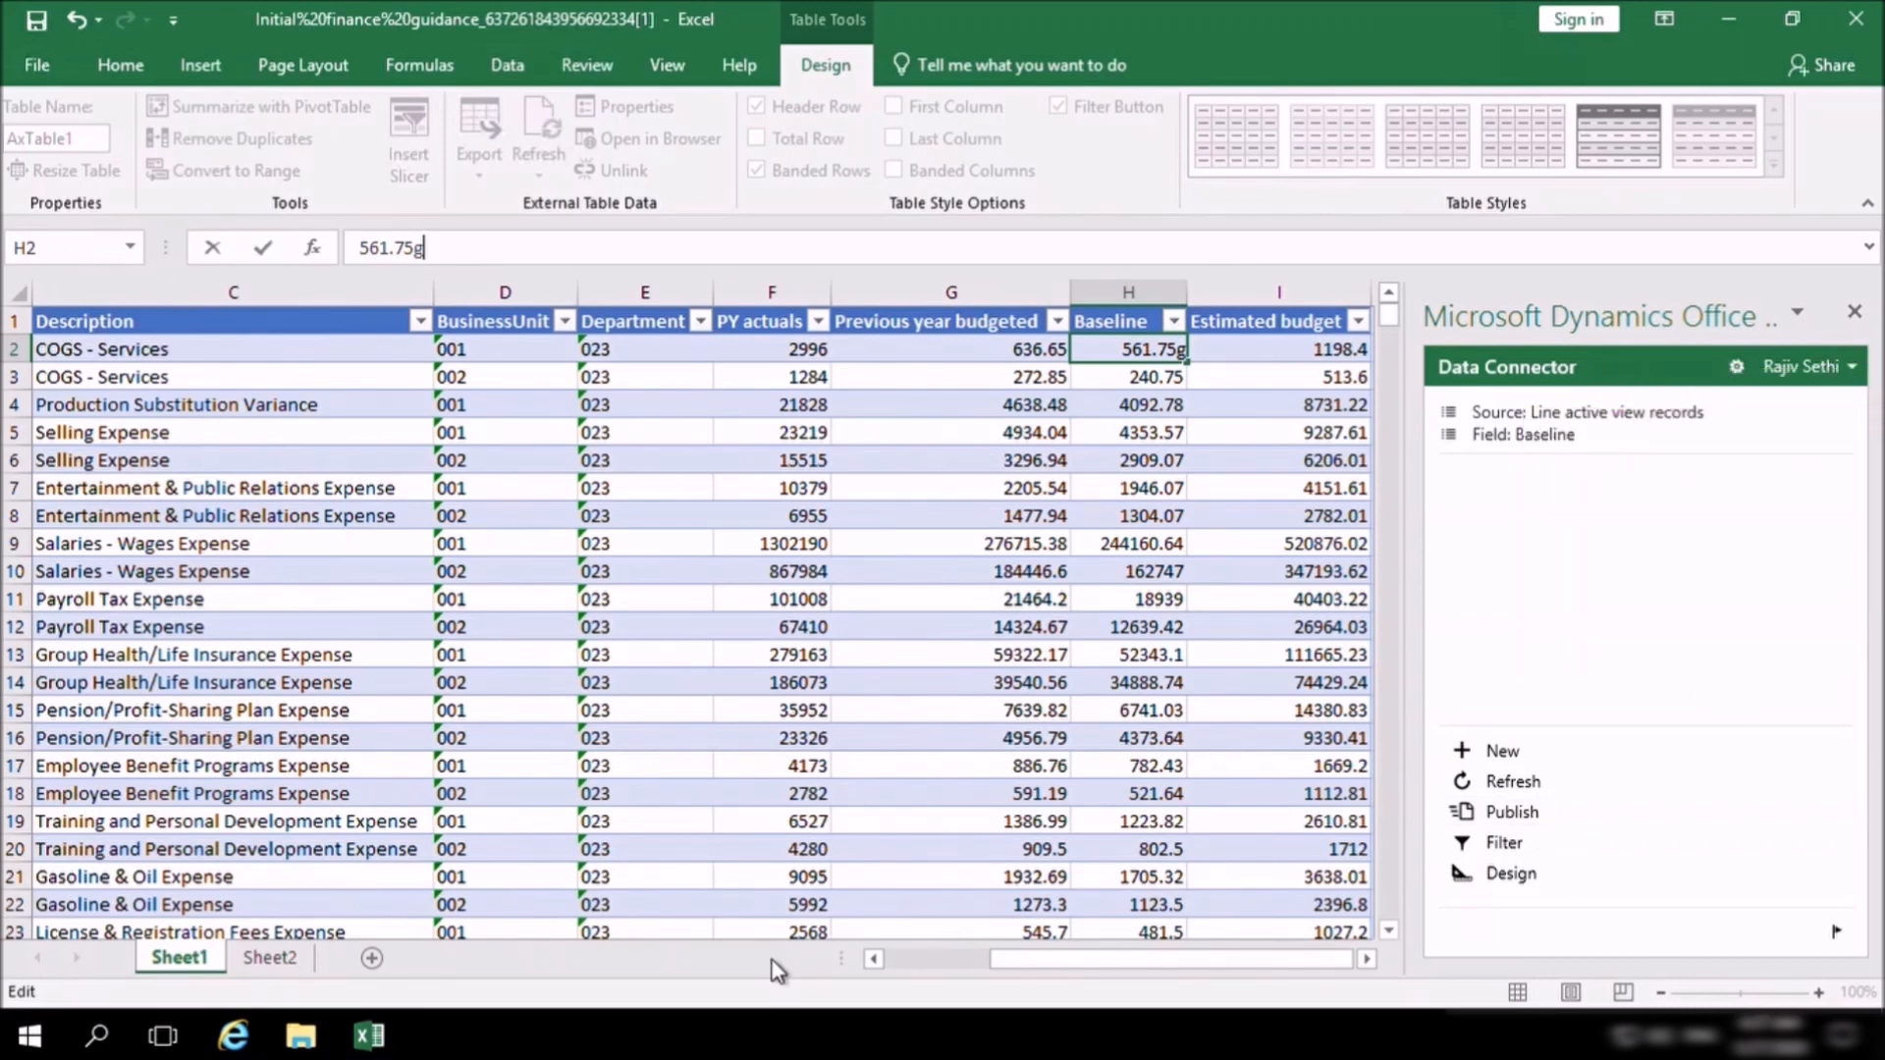
Step: Switch back to Finance and Operations in Internet Explorer and look through the Budgeting module's list of budget plans
click(245, 1052)
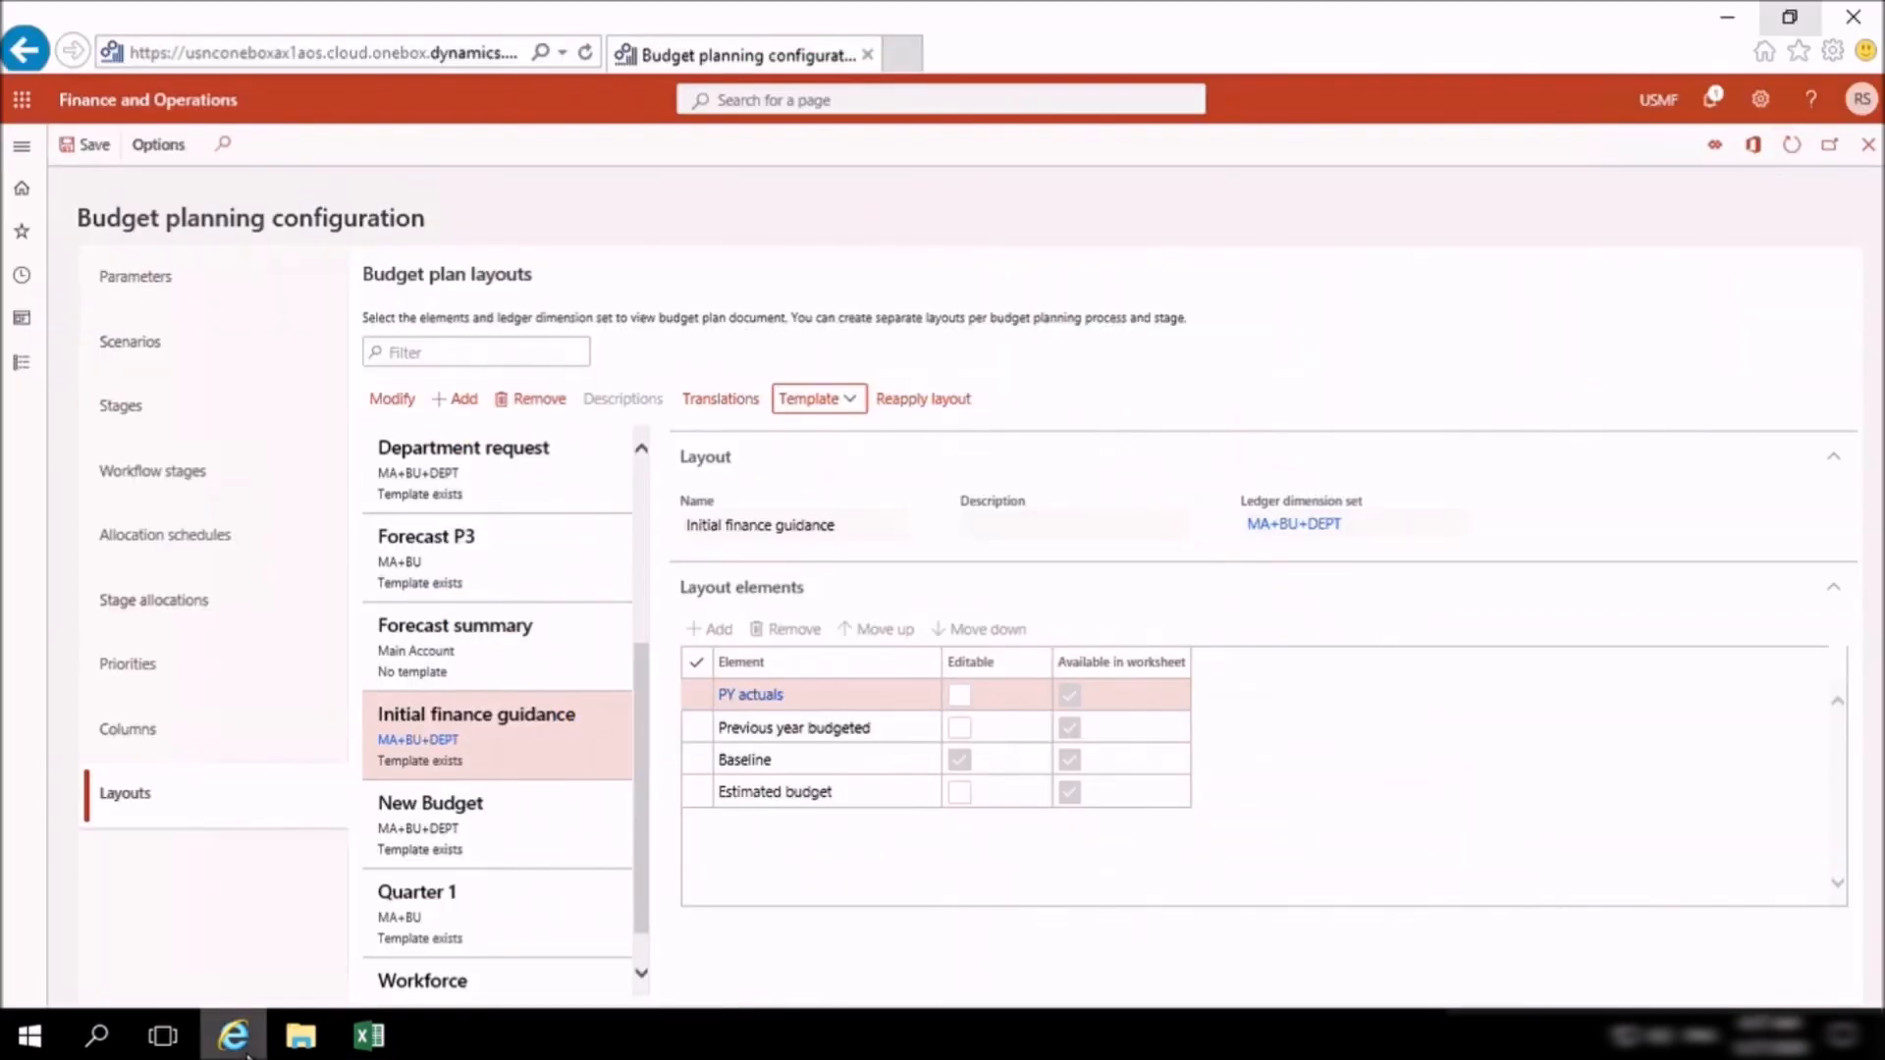
click(860, 410)
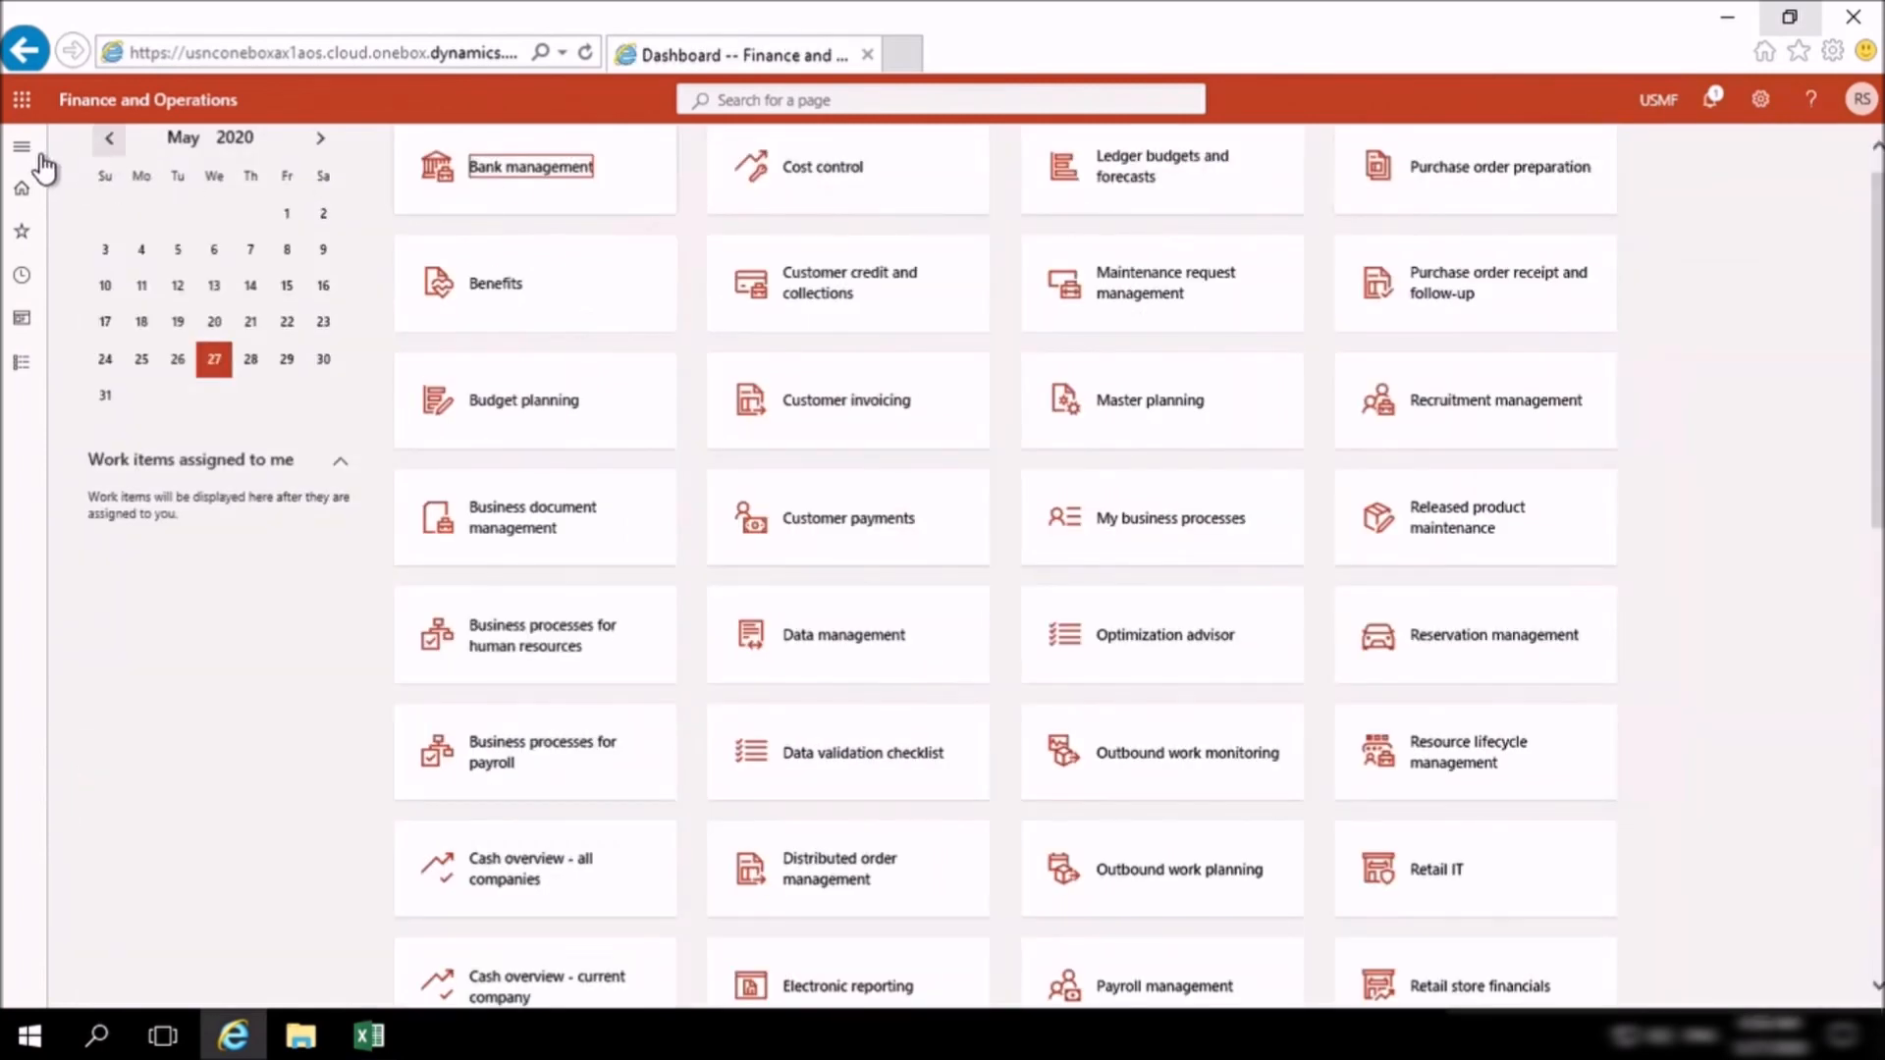
click(31, 160)
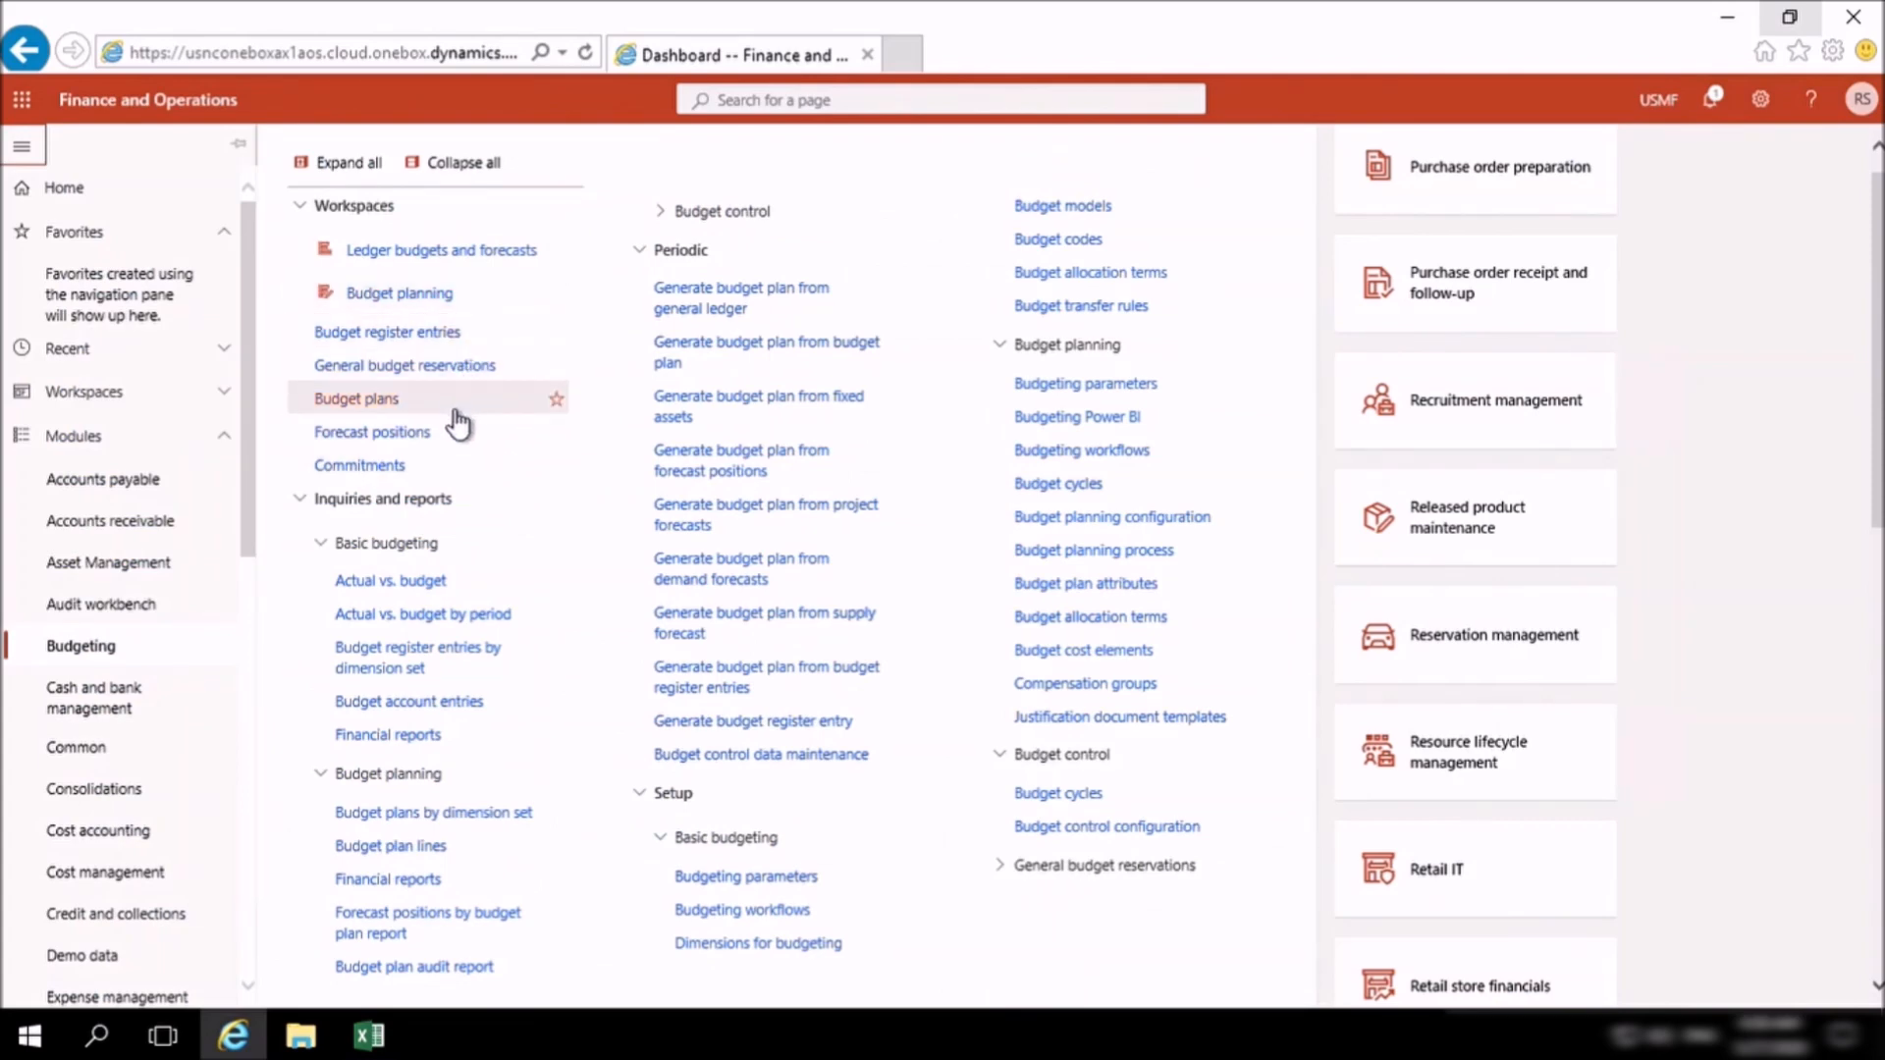
click(441, 409)
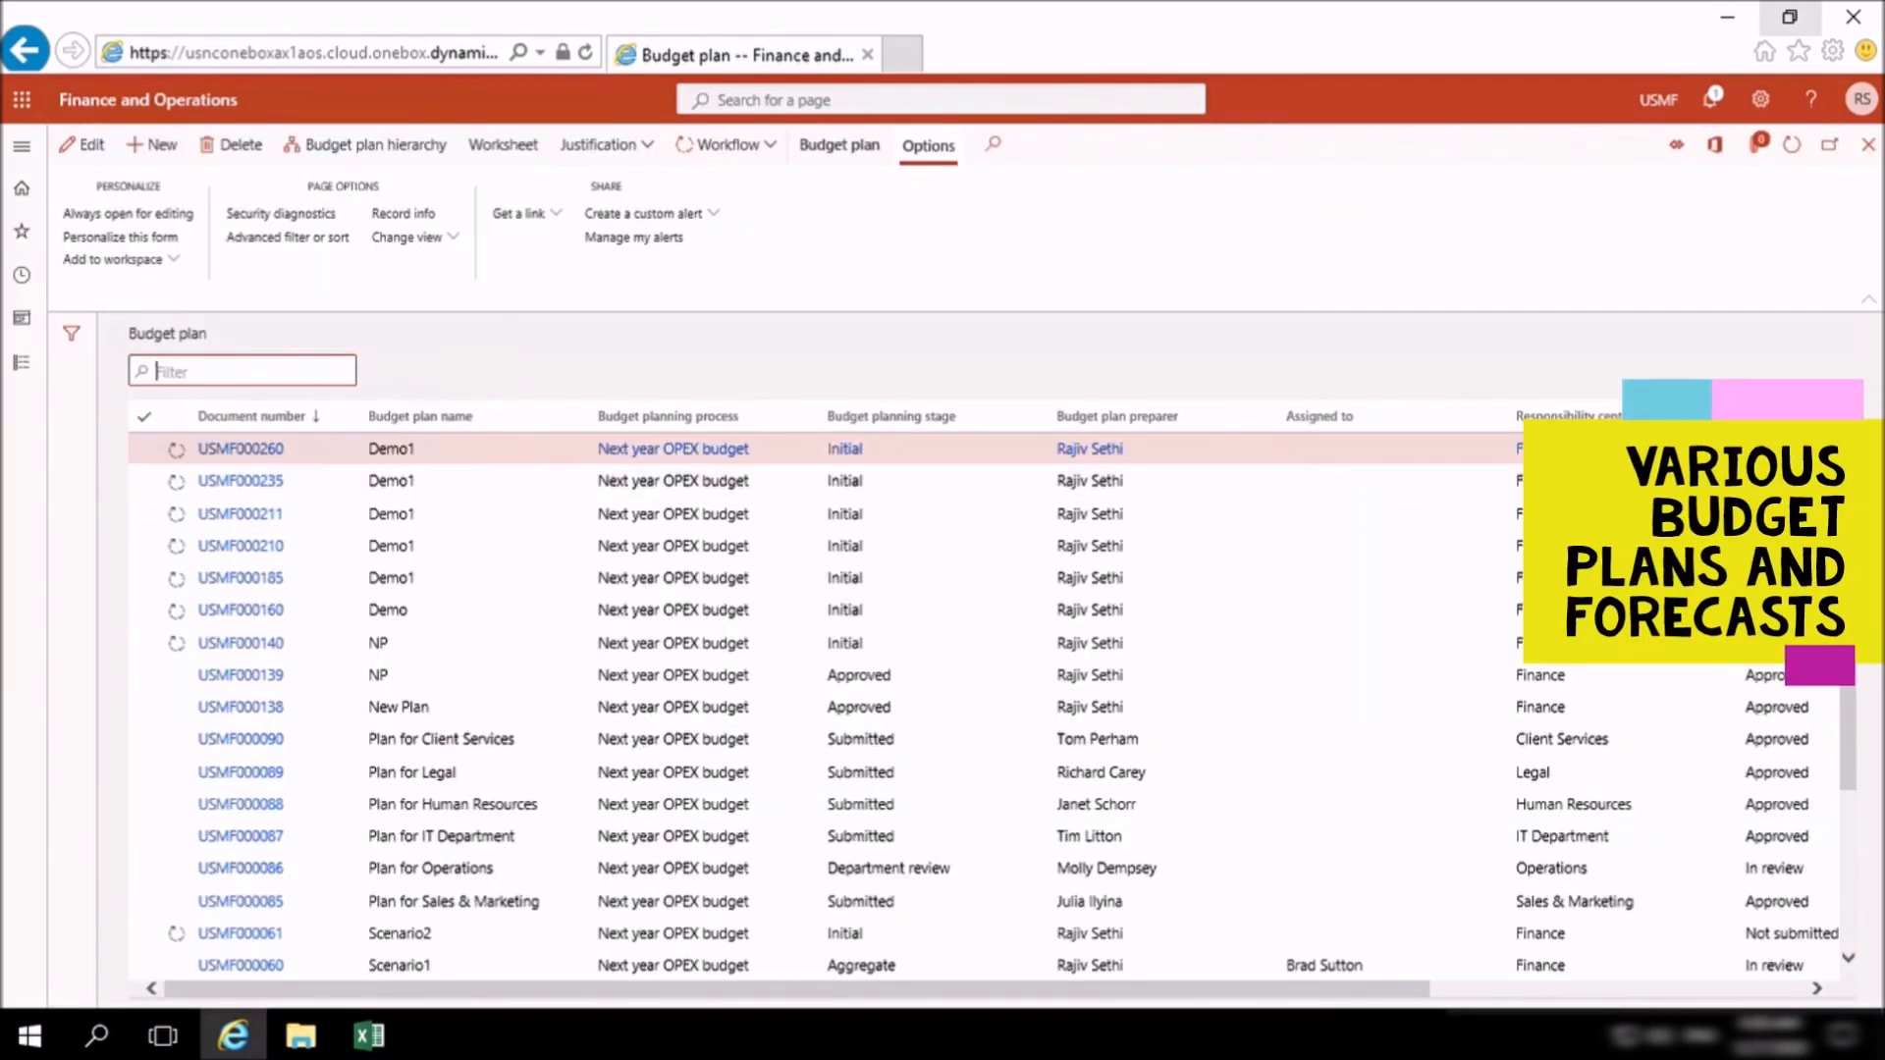
scroll(1855, 863, down, 3)
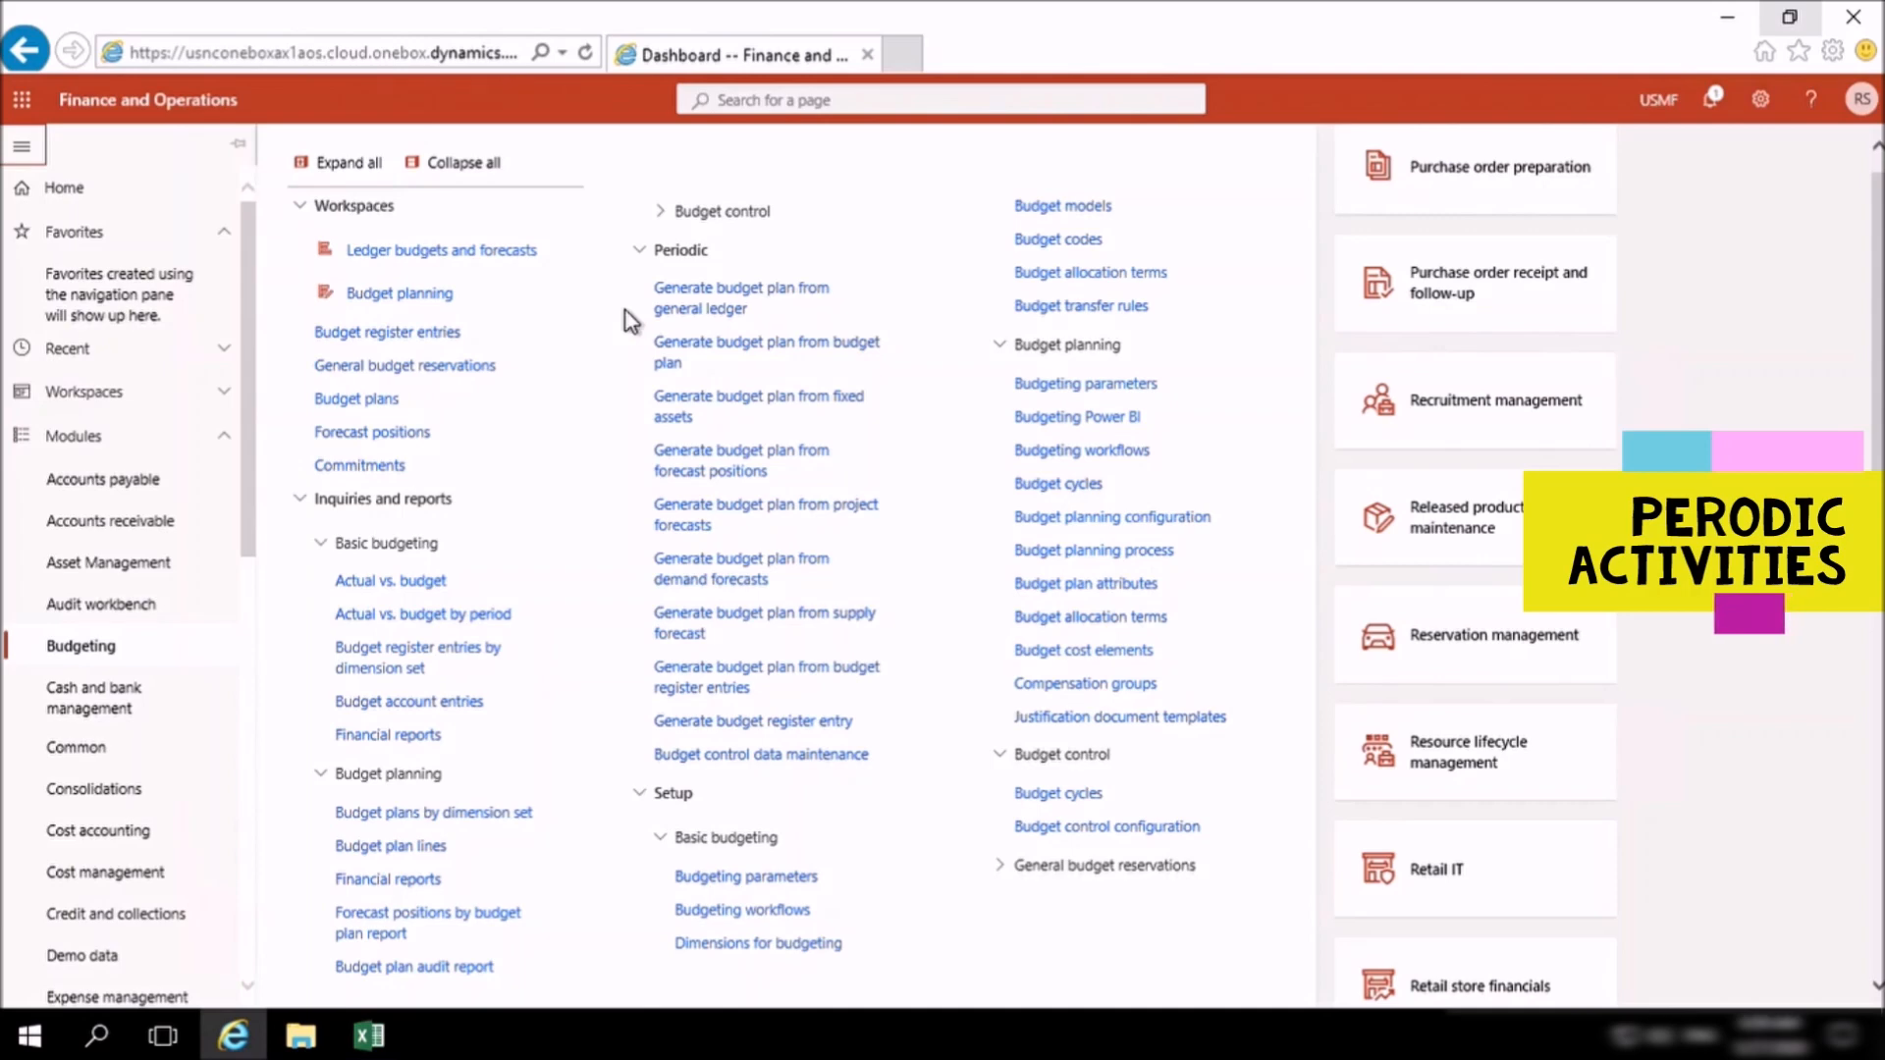
Step: Open the Budgeting periodic task for generating a budget plan from general ledger, keeping the action Create a new budget plan
click(759, 307)
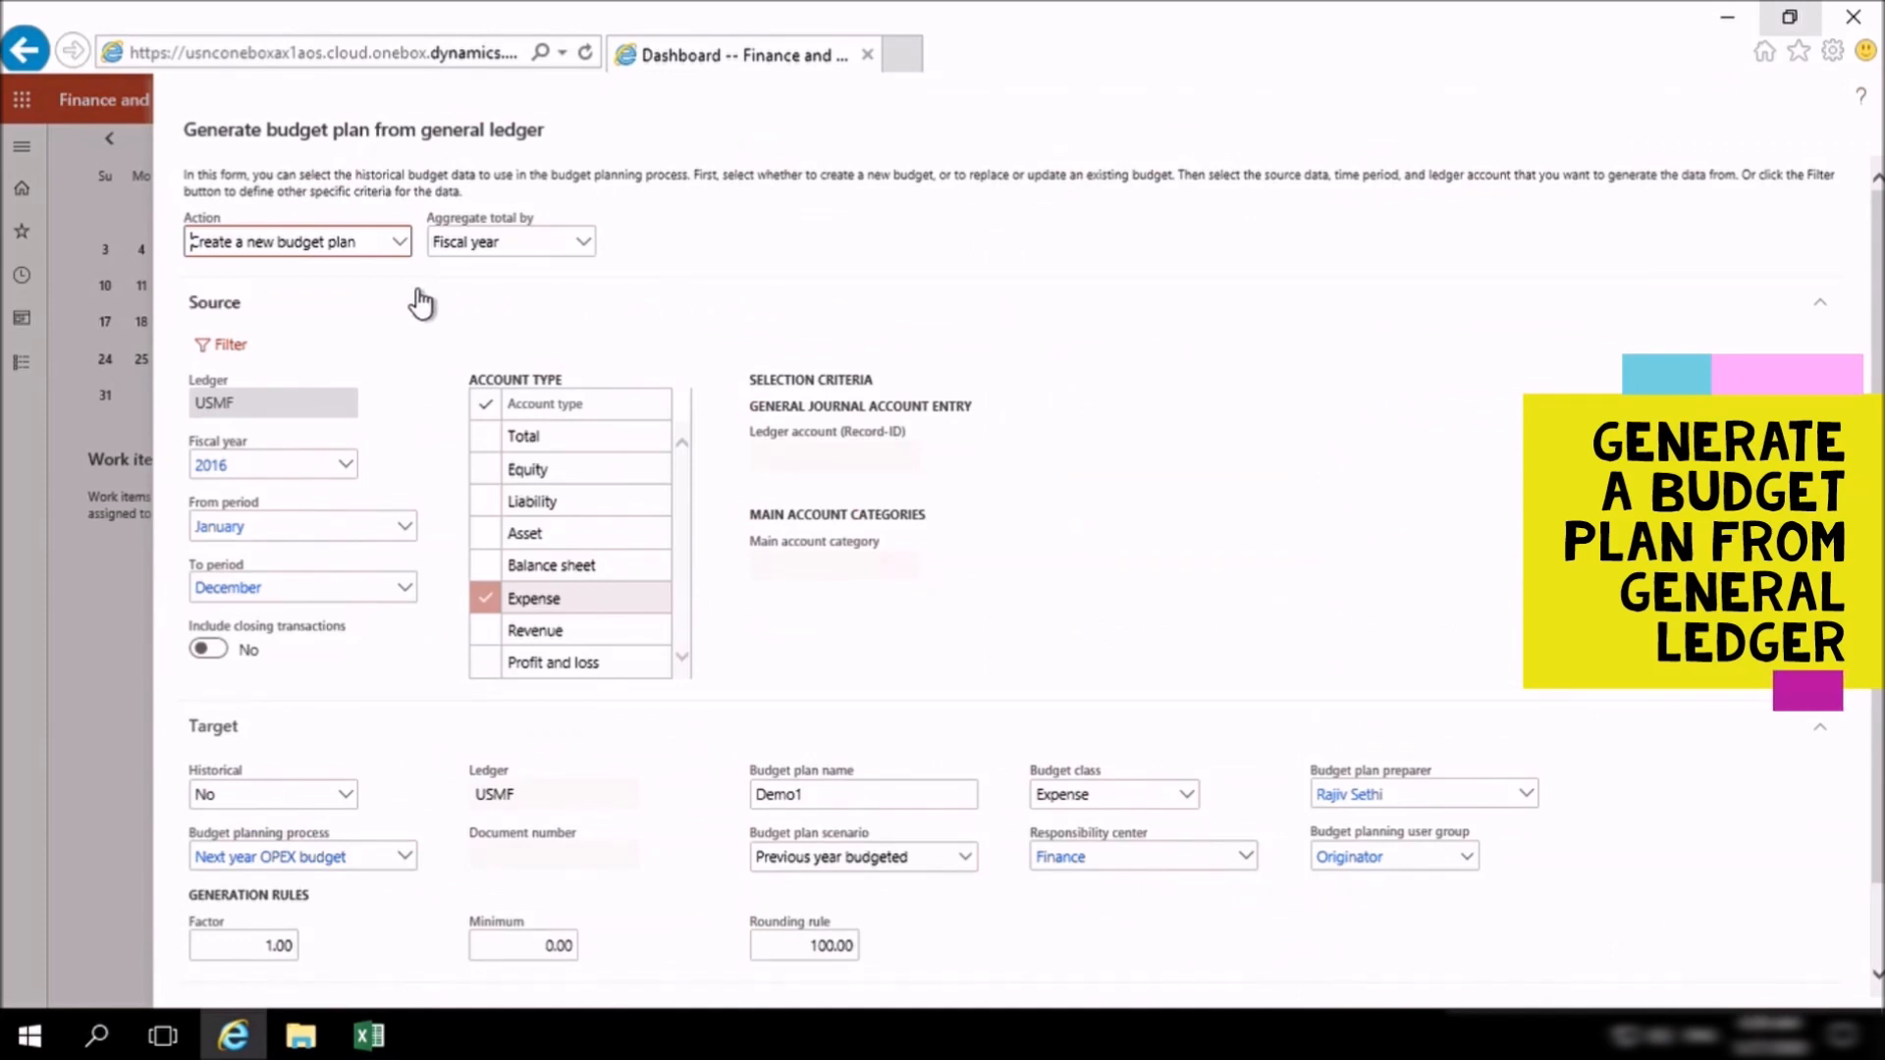
click(409, 247)
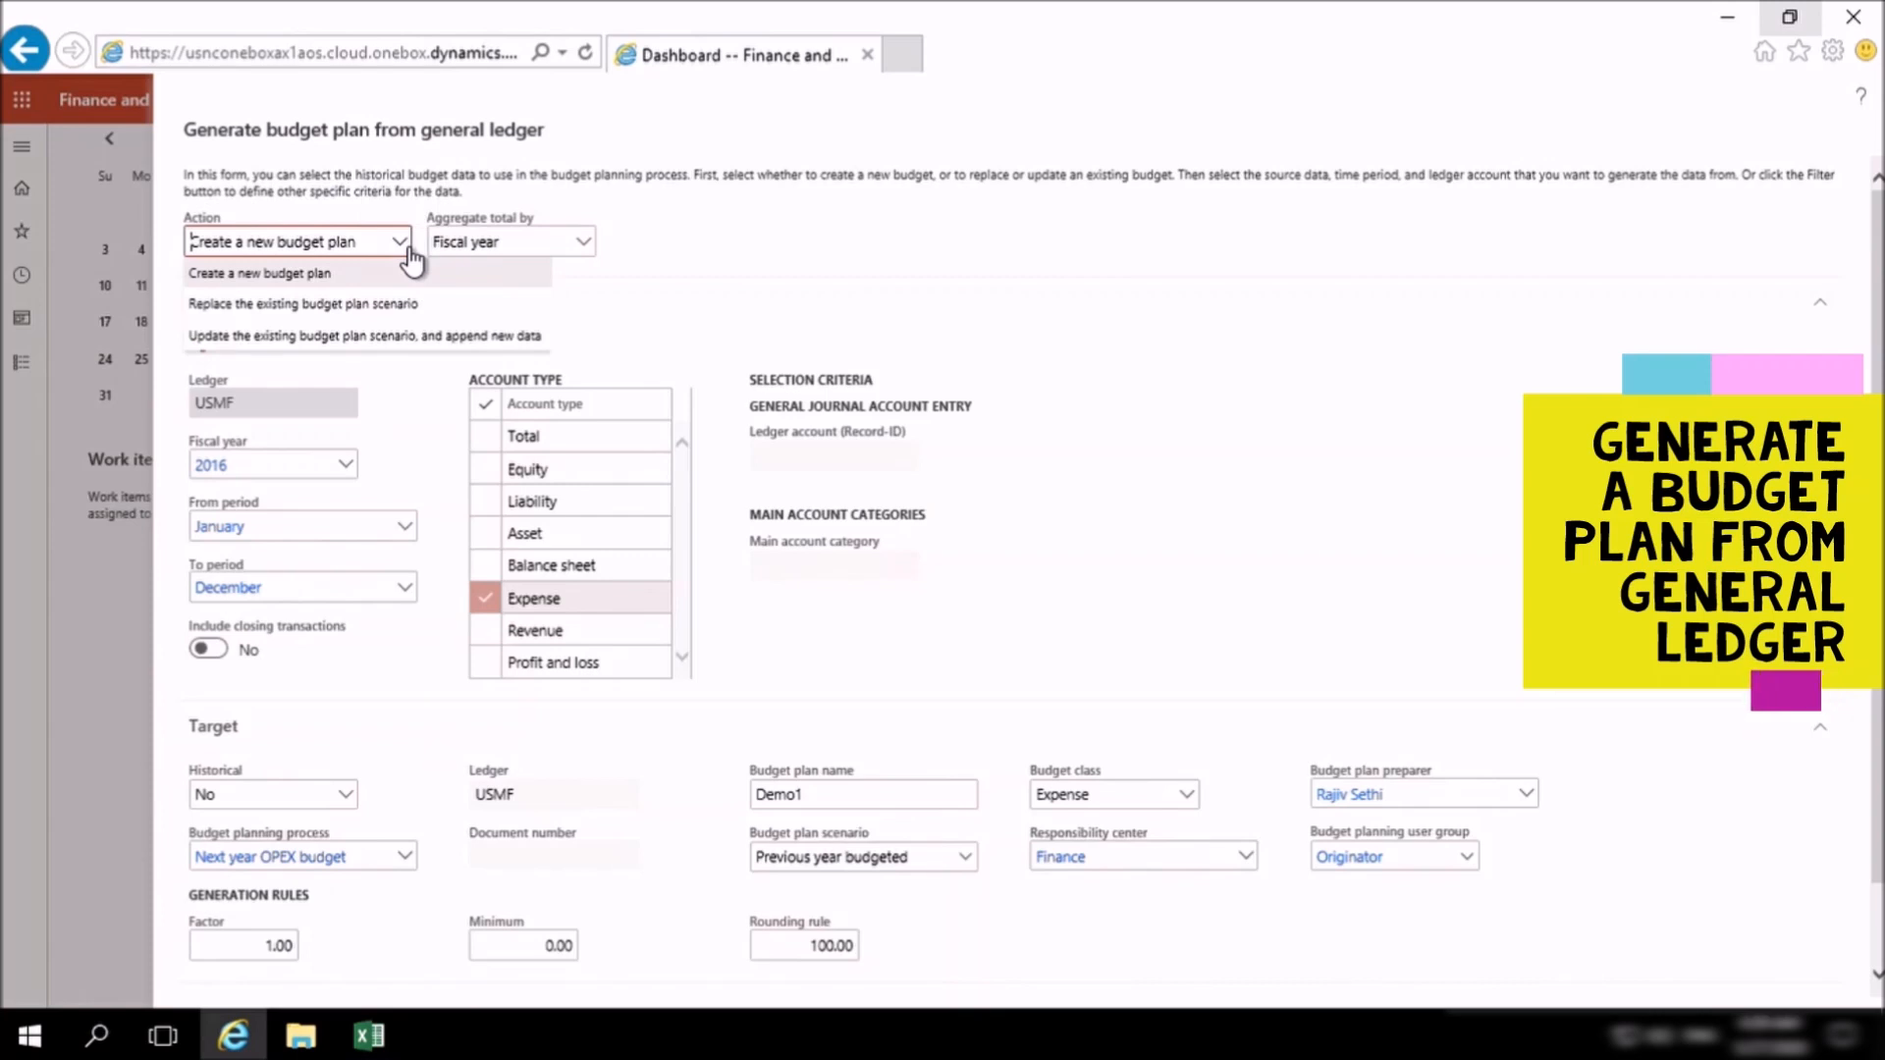
click(410, 249)
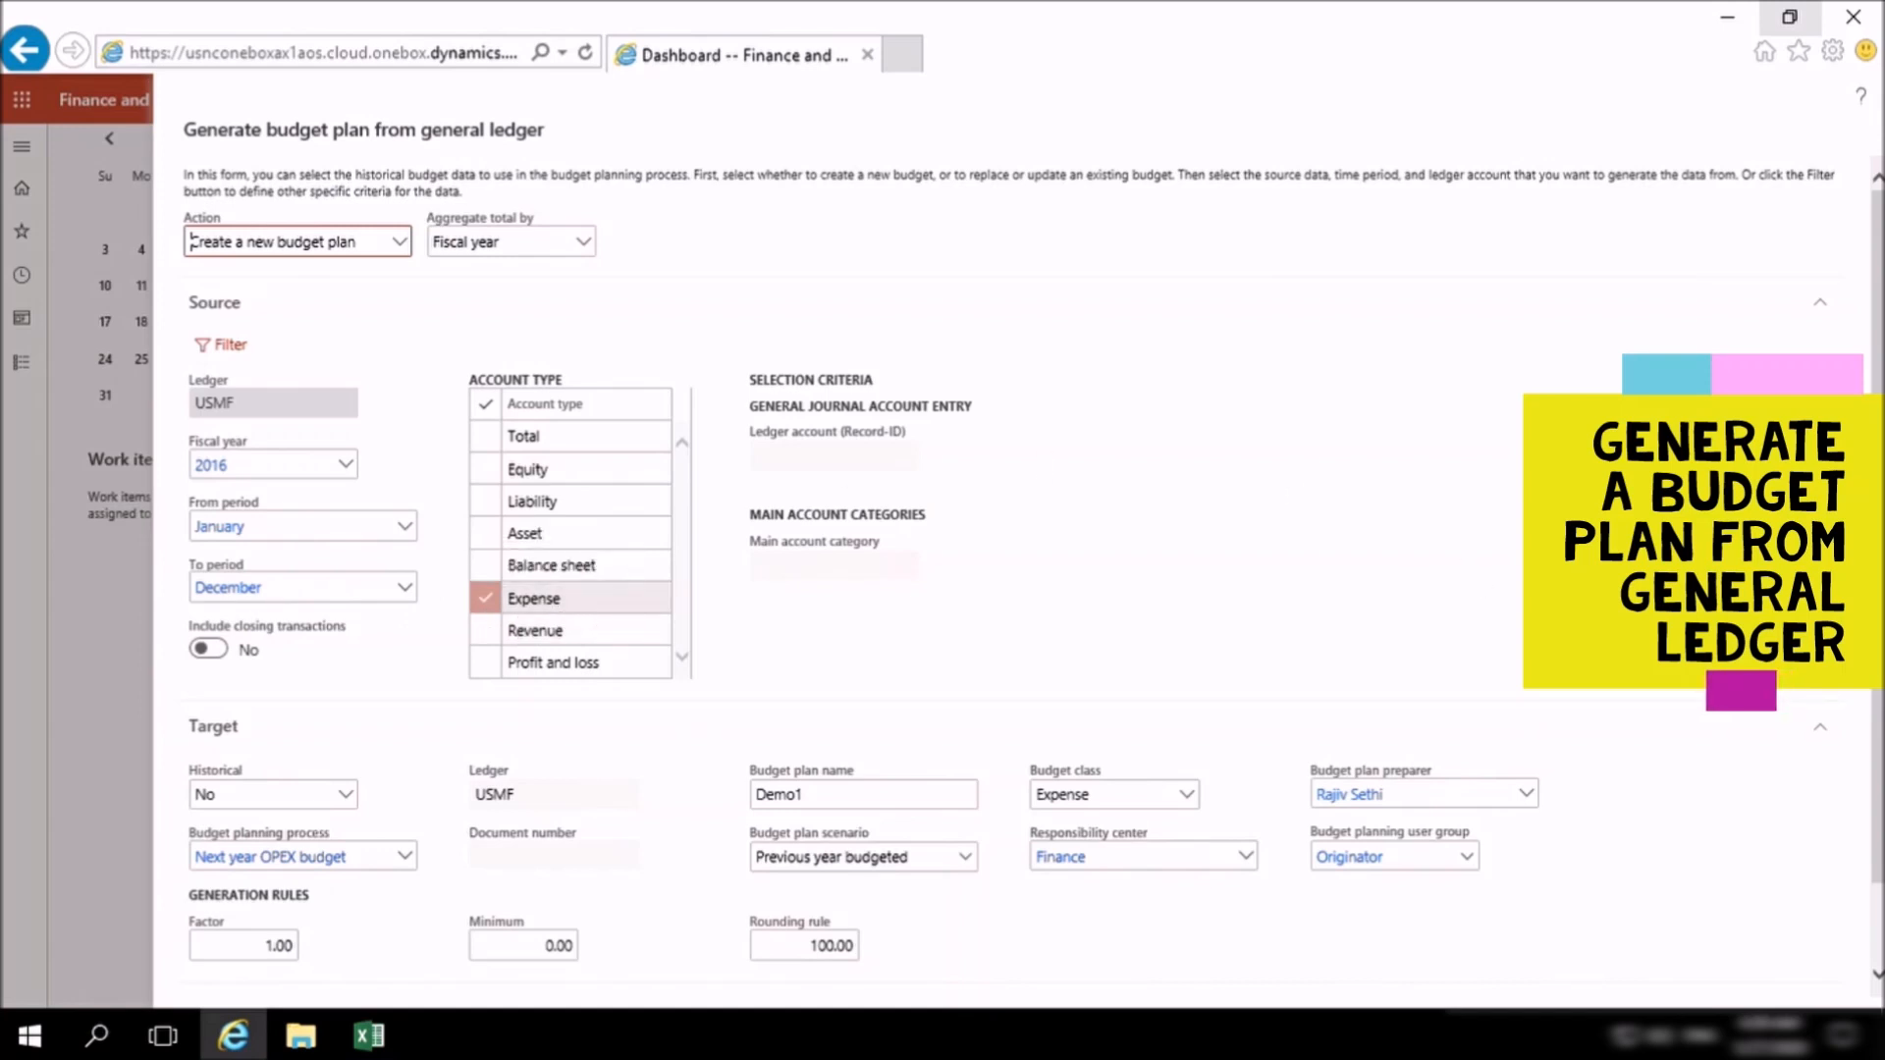
scroll(1482, 575, down, 2)
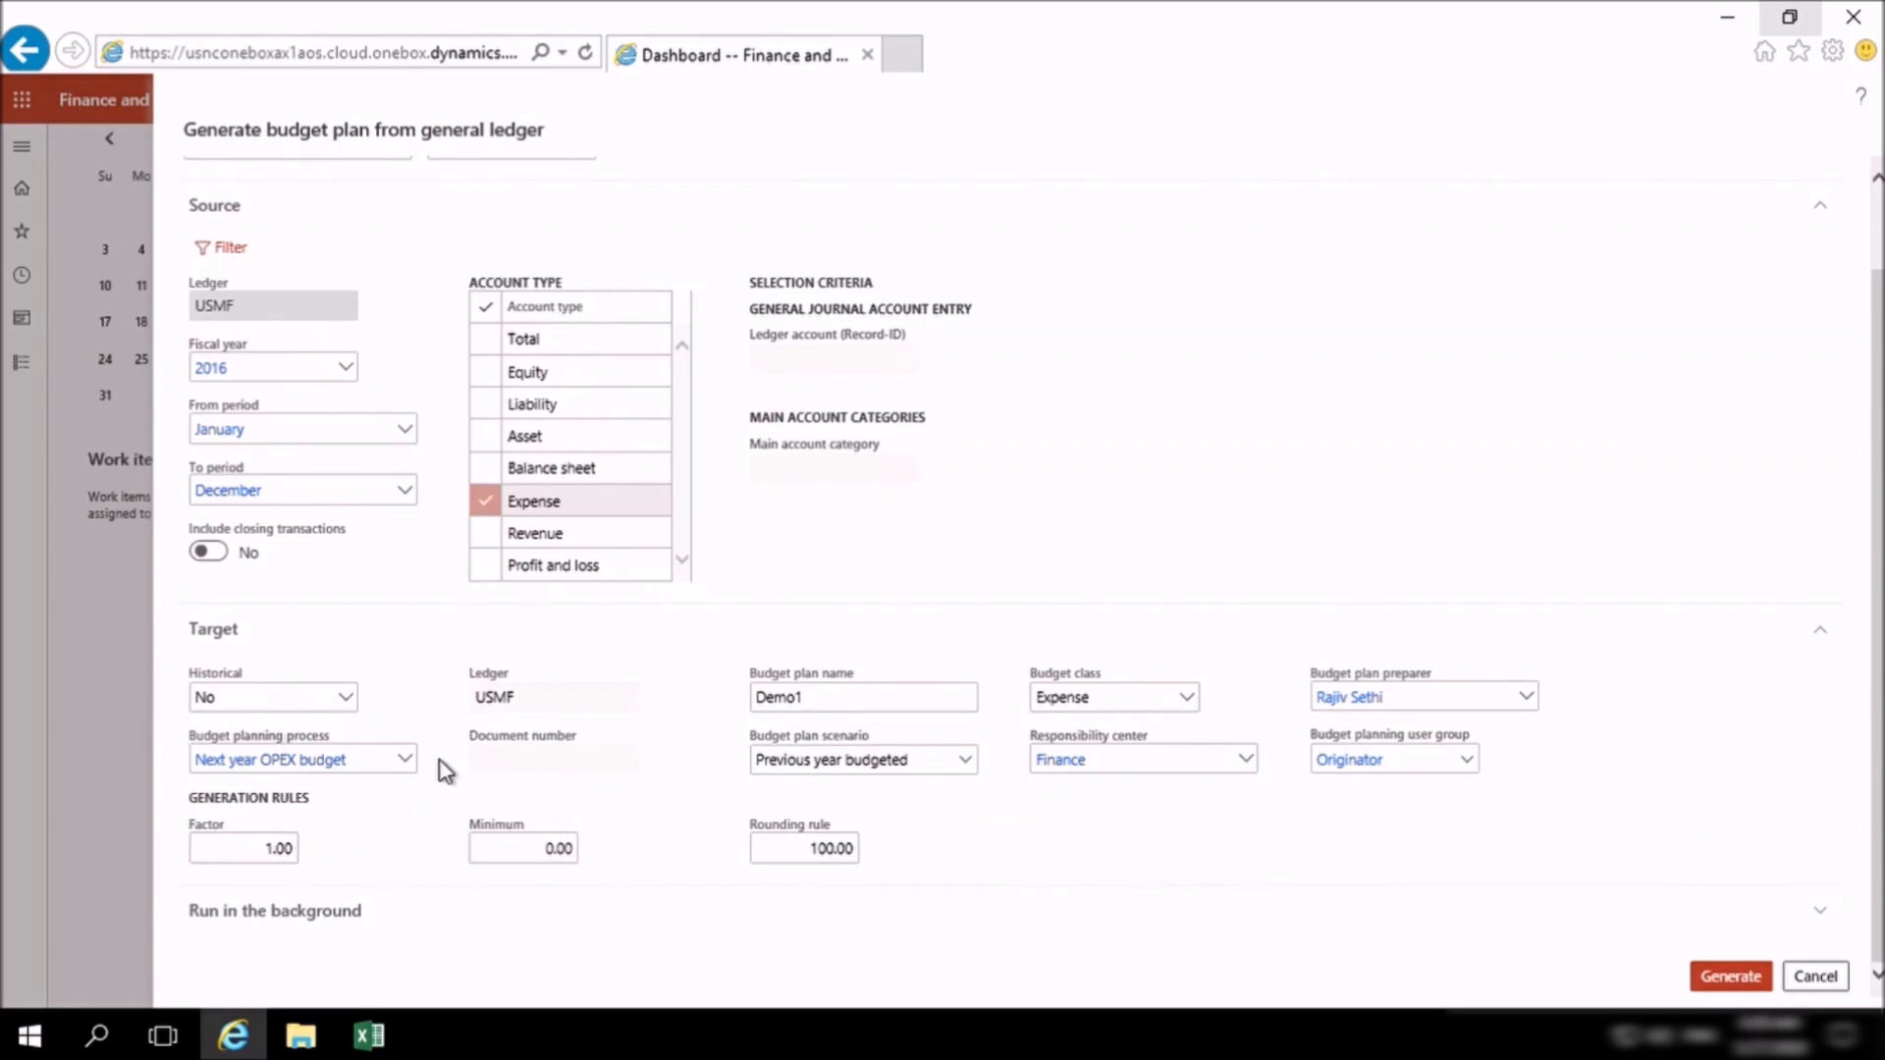
Step: Set the generation rule factor to 1.25 and generate the Demo1 budget plan from general ledger
click(275, 861)
text(9)
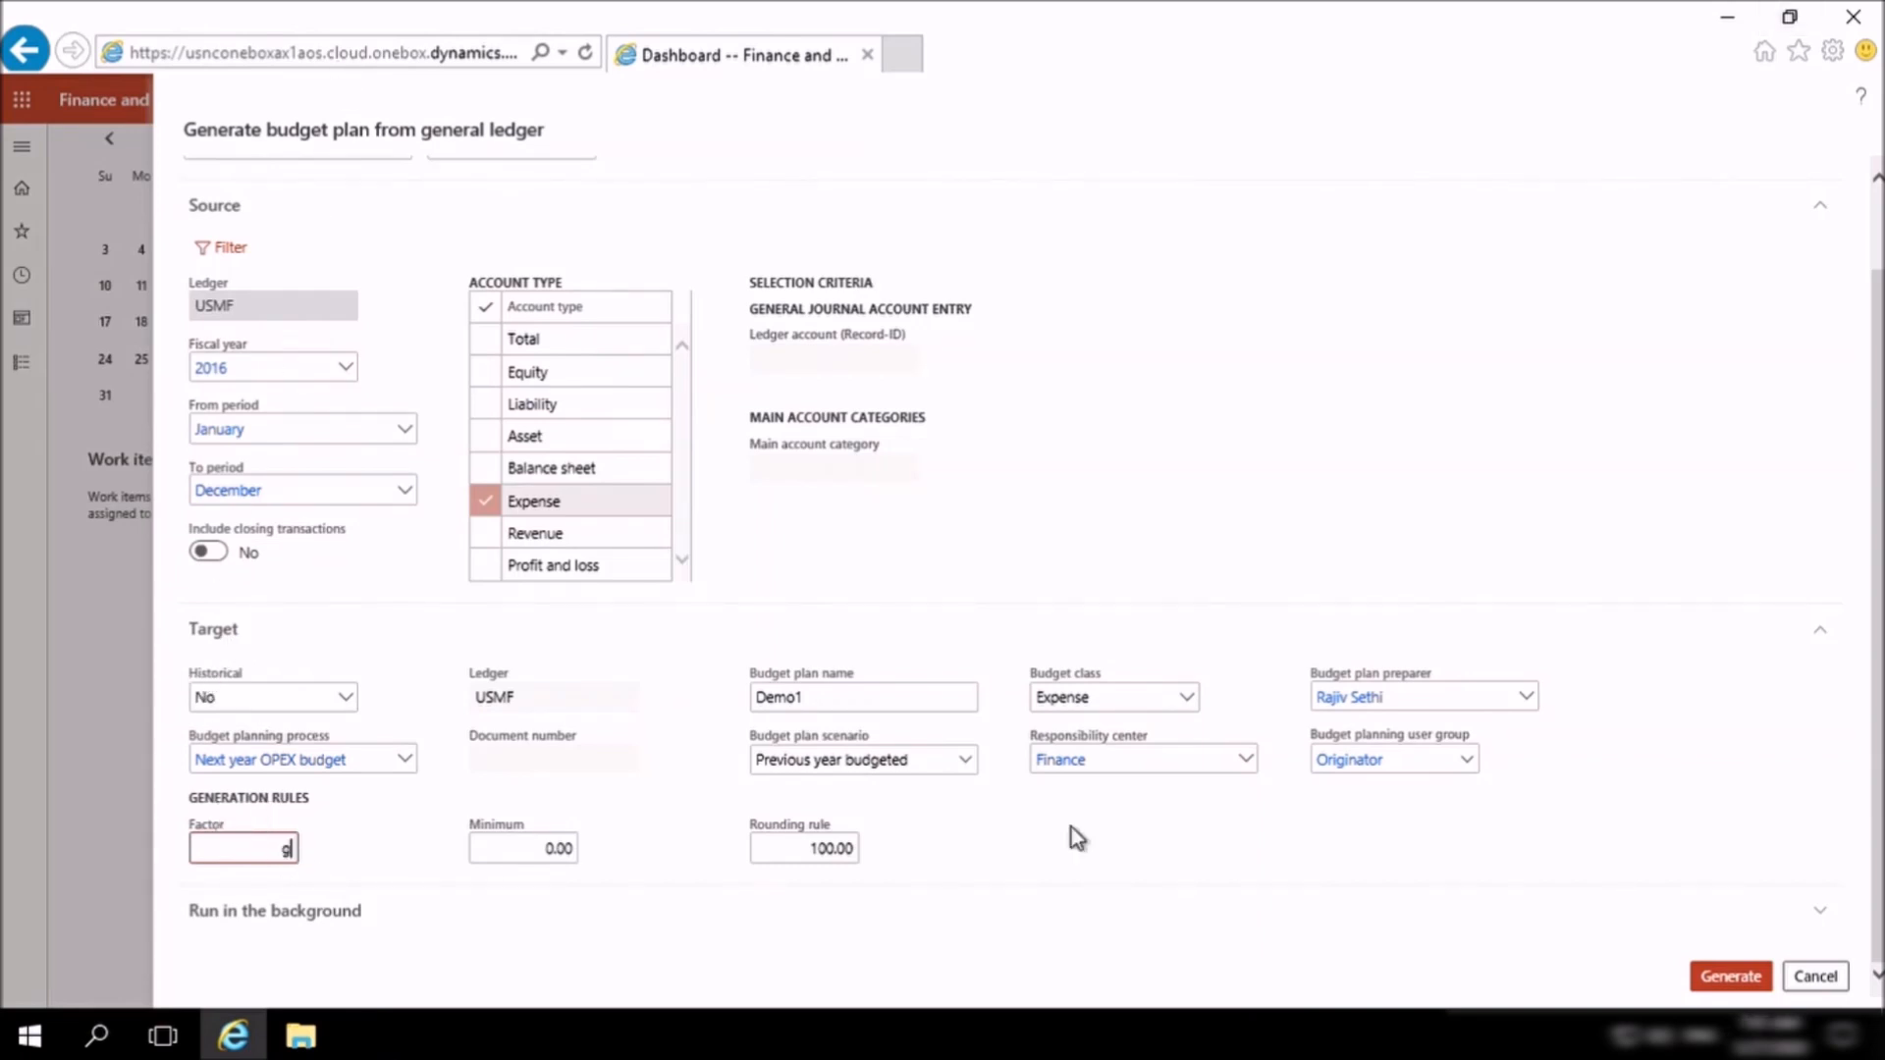
key(BackSpace)
text(1.25)
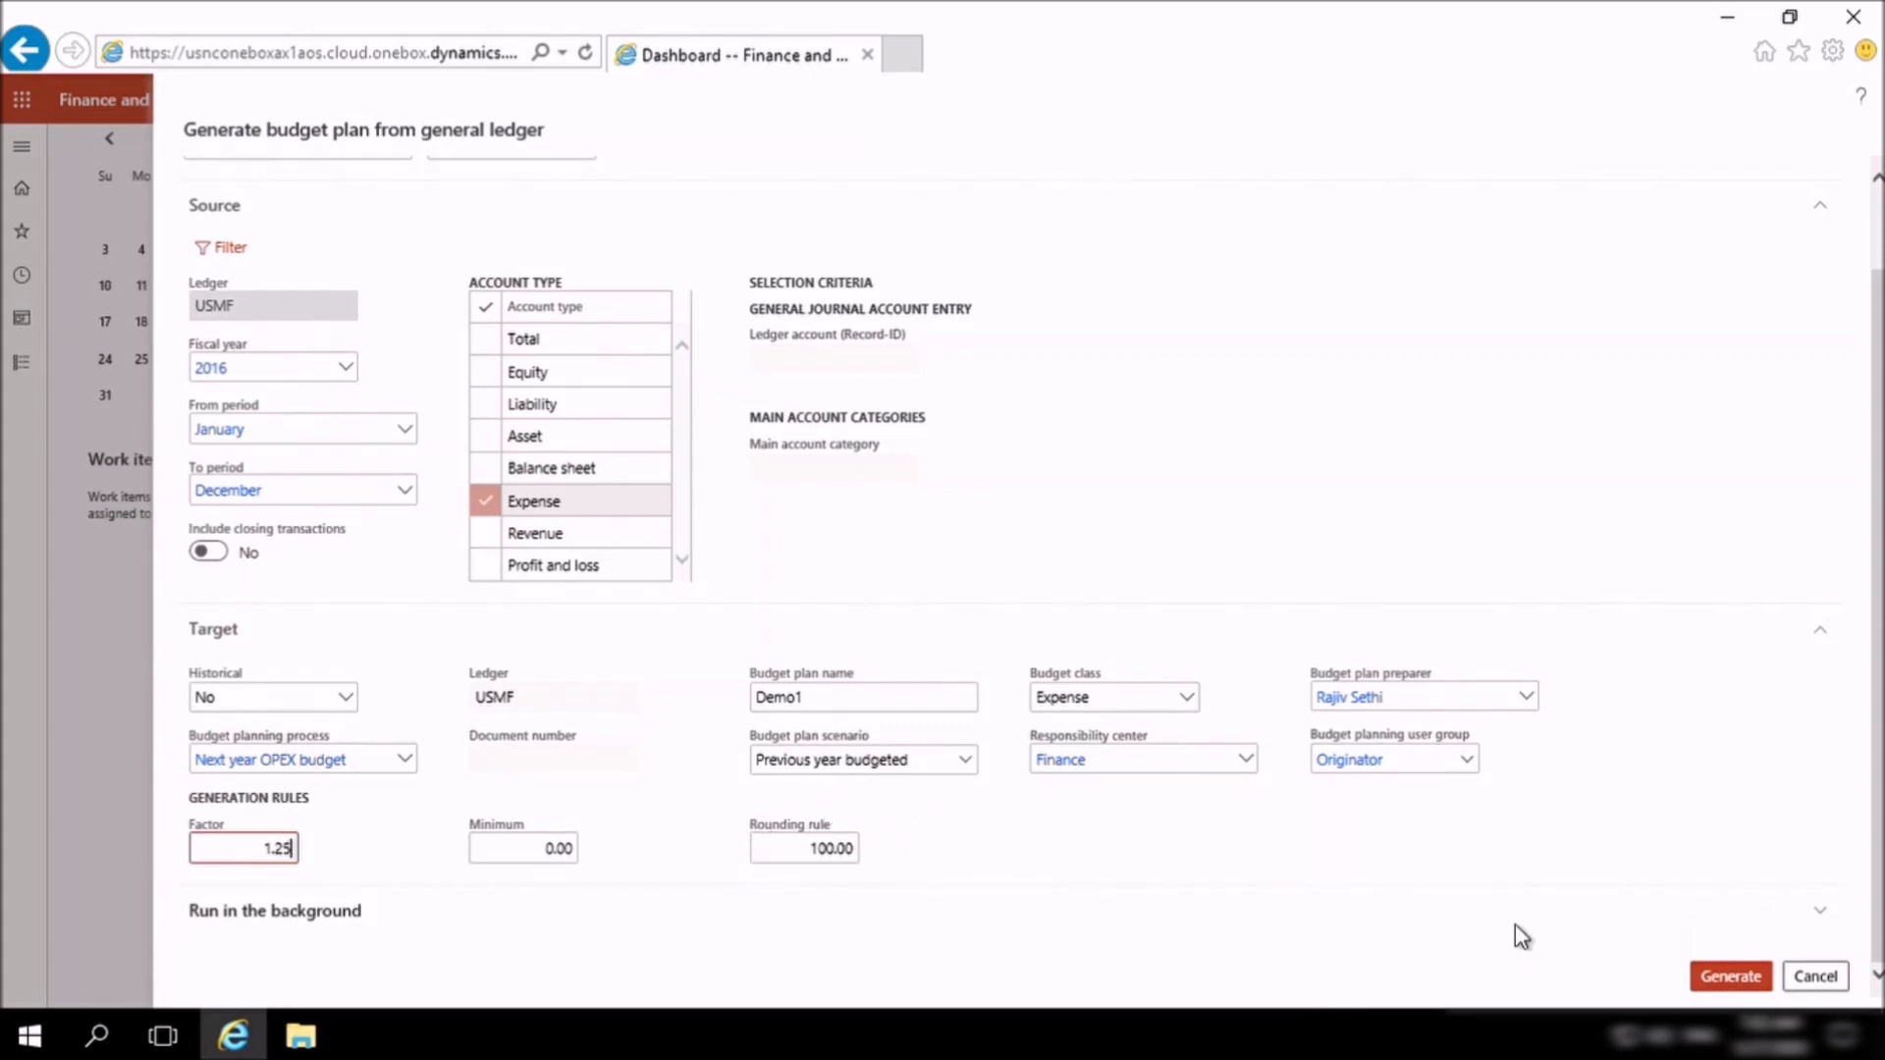
click(1727, 982)
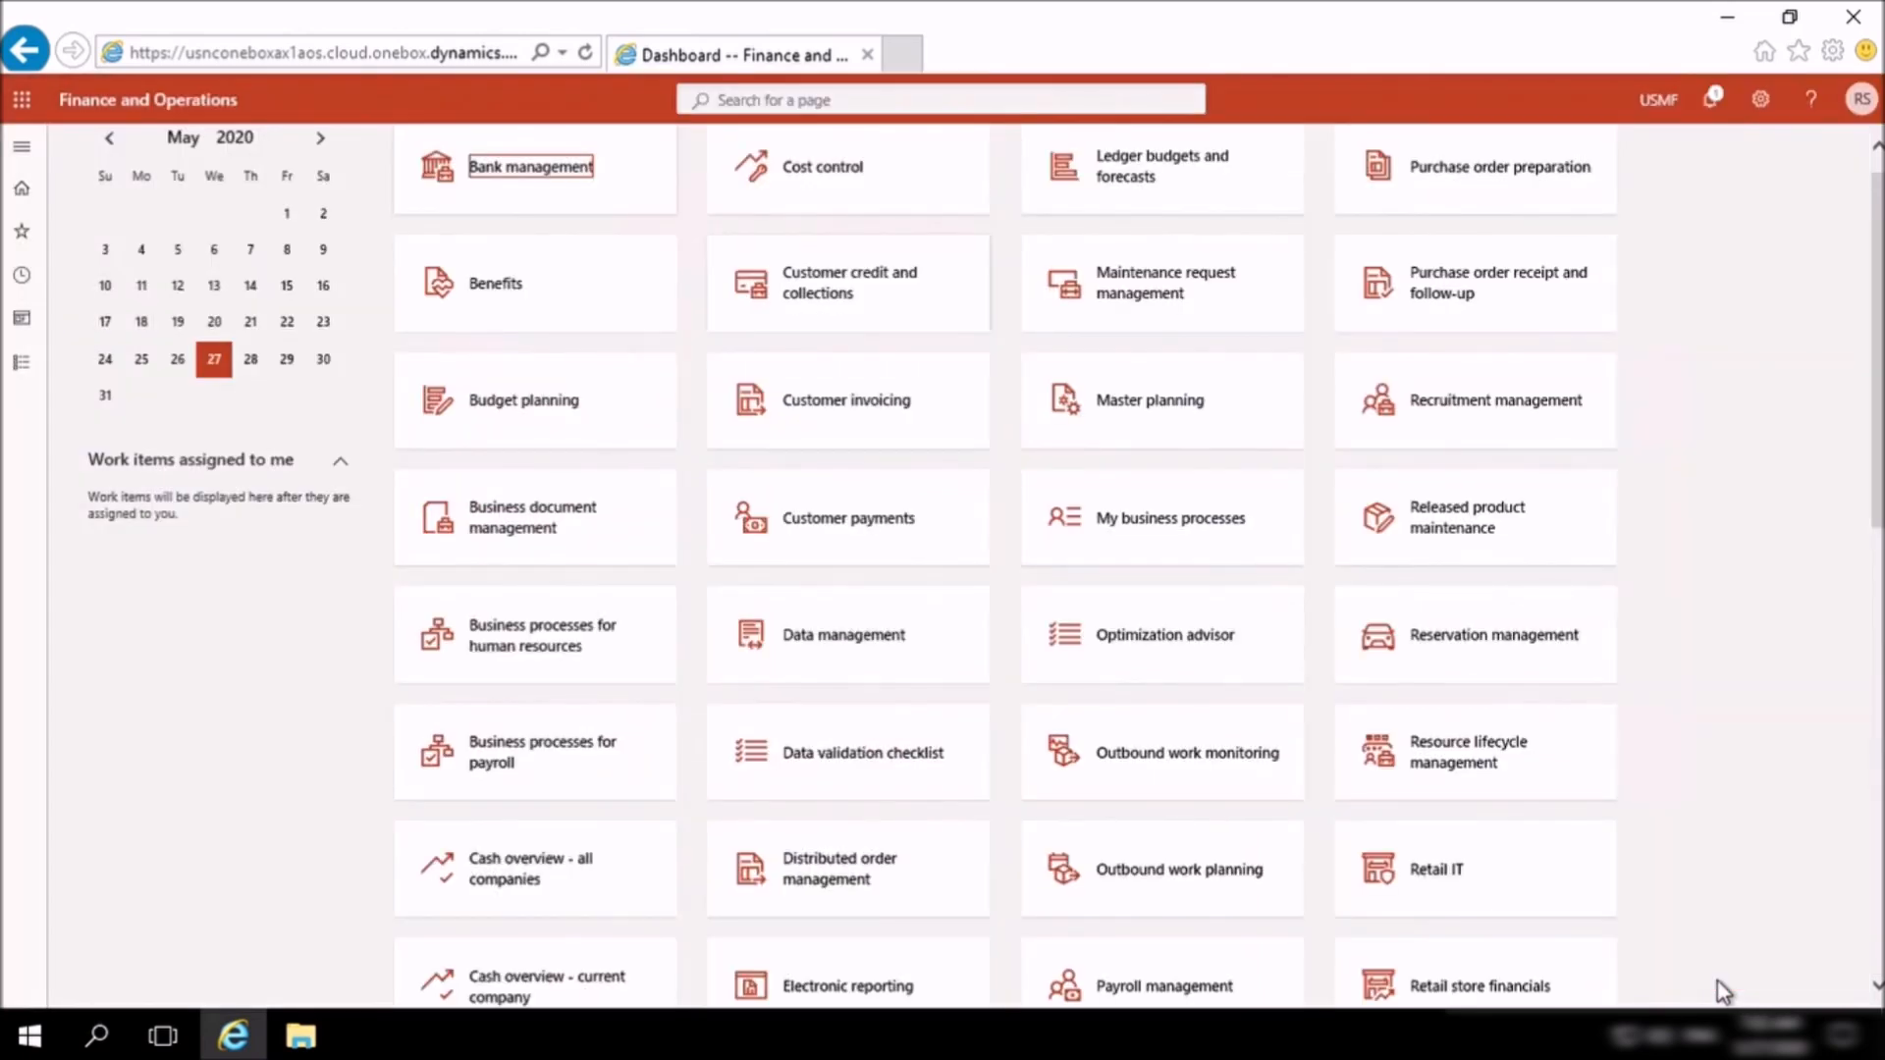
Step: Open the newest Demo1 budget plan from the Budgeting module's budget plans and look through its lines
click(23, 149)
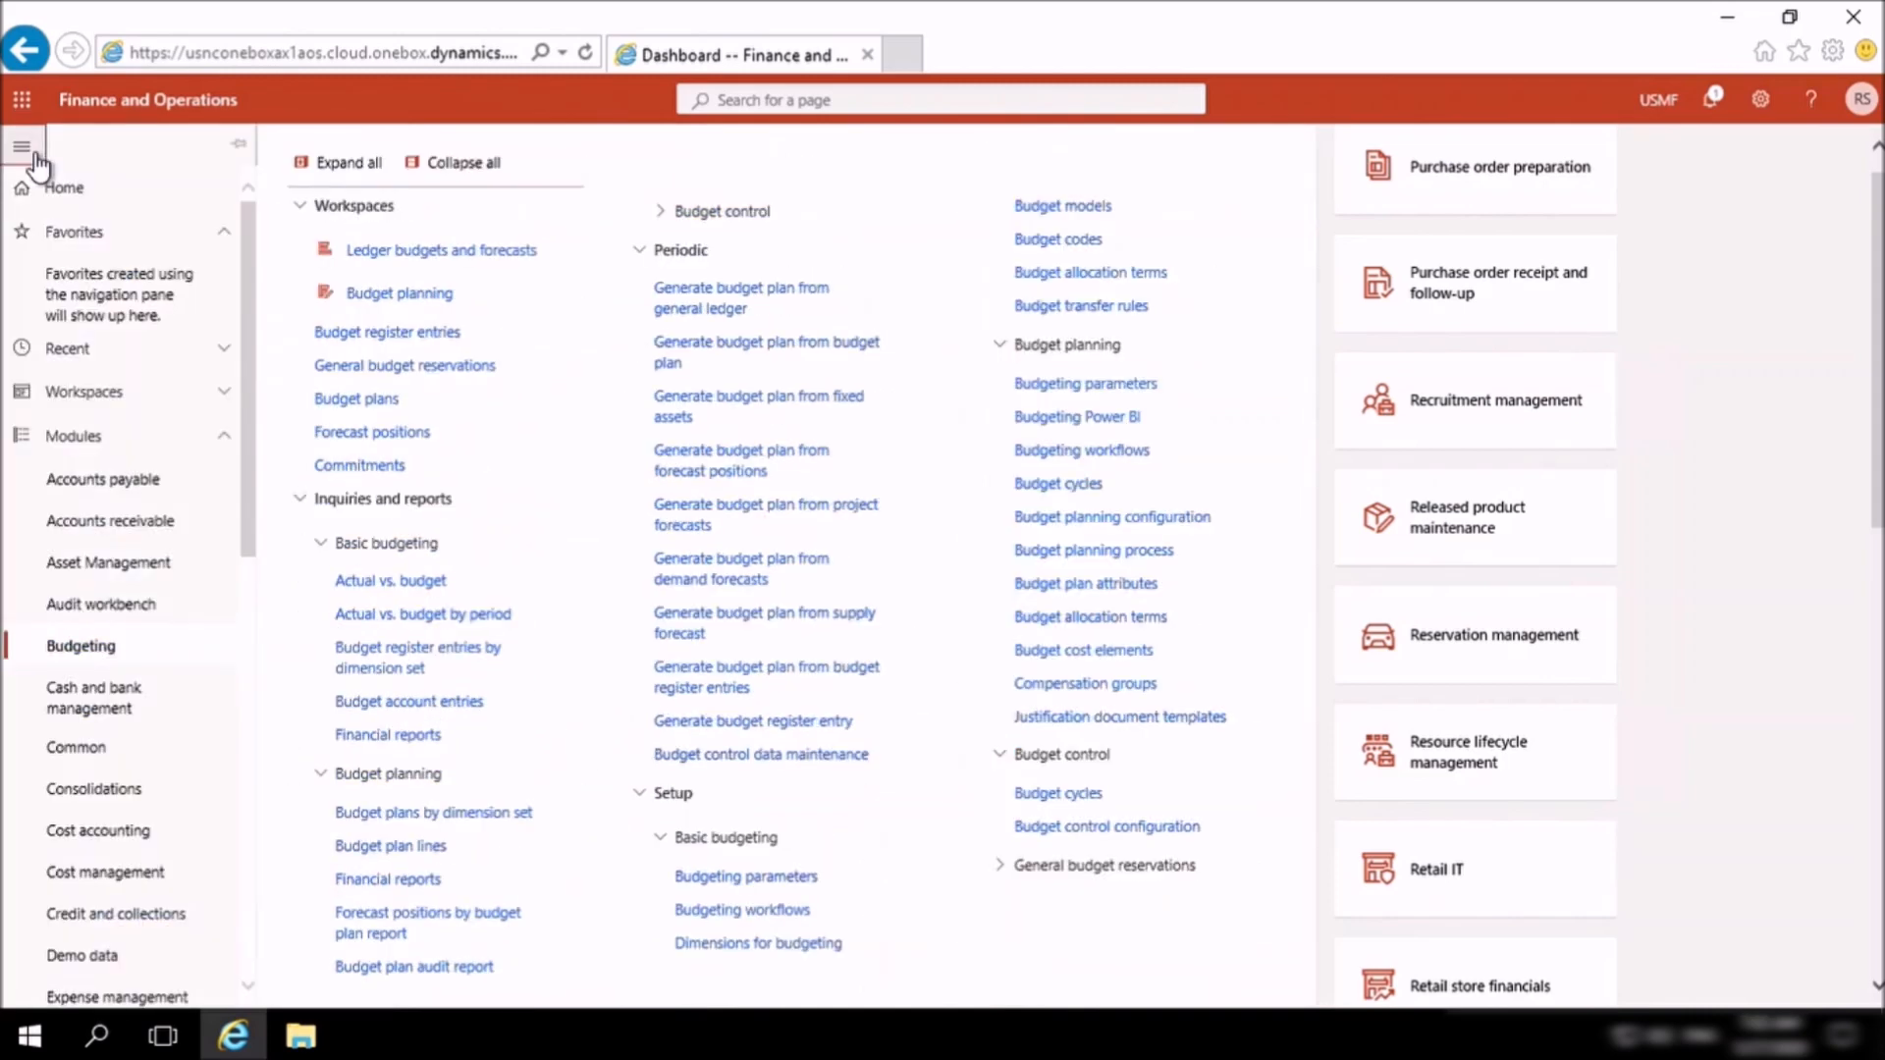
click(350, 407)
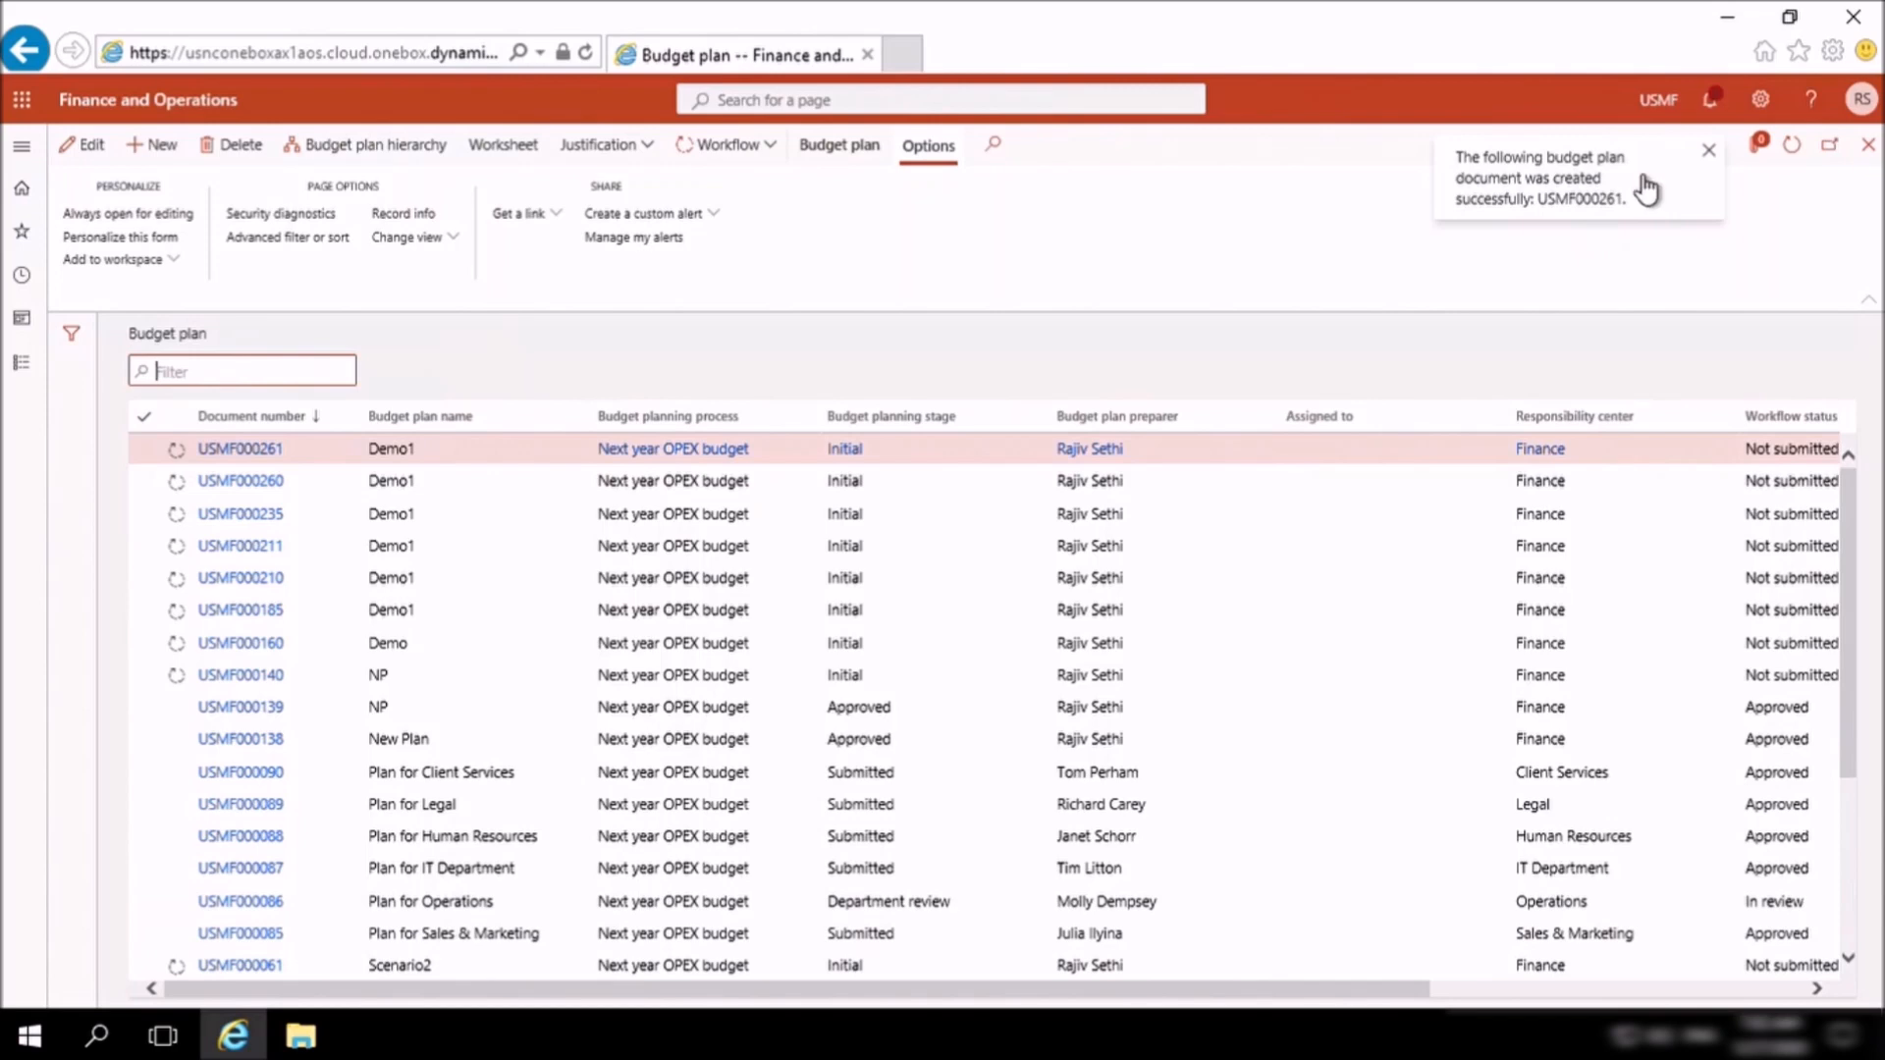
click(240, 456)
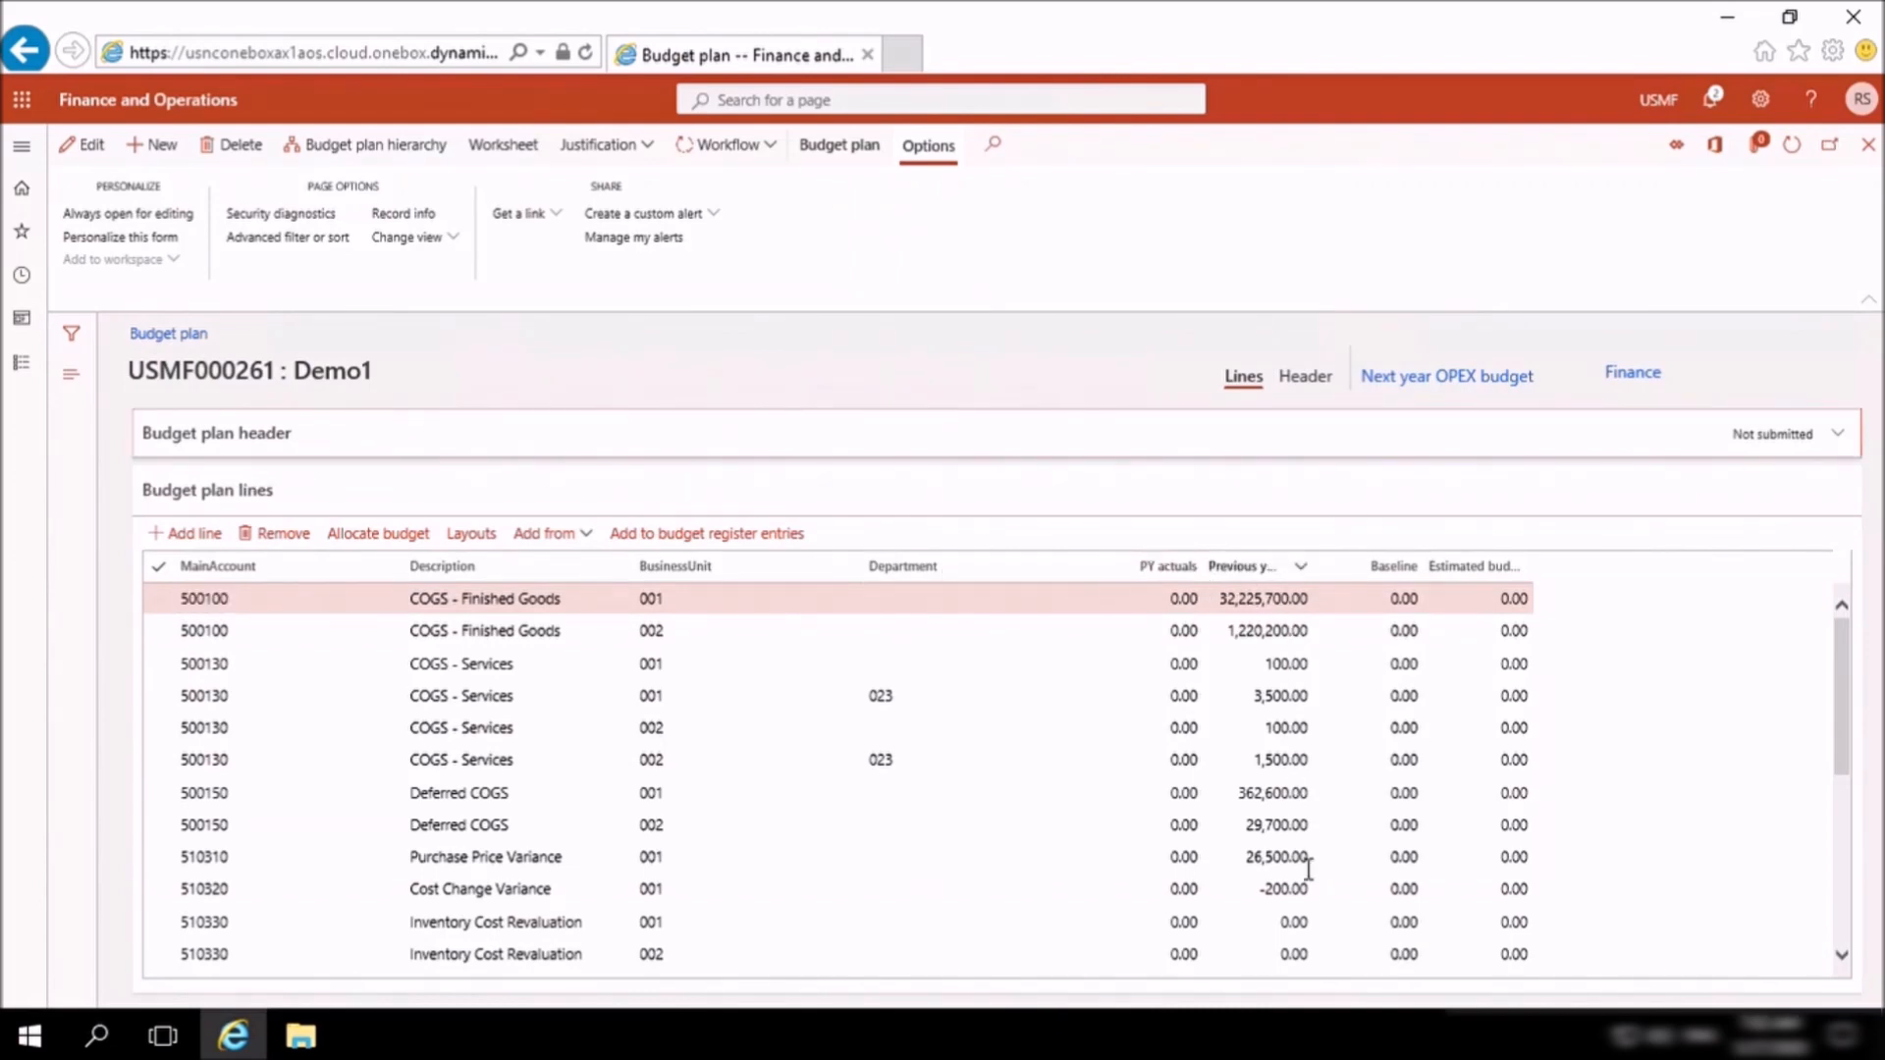
drag(1846, 732, 1825, 660)
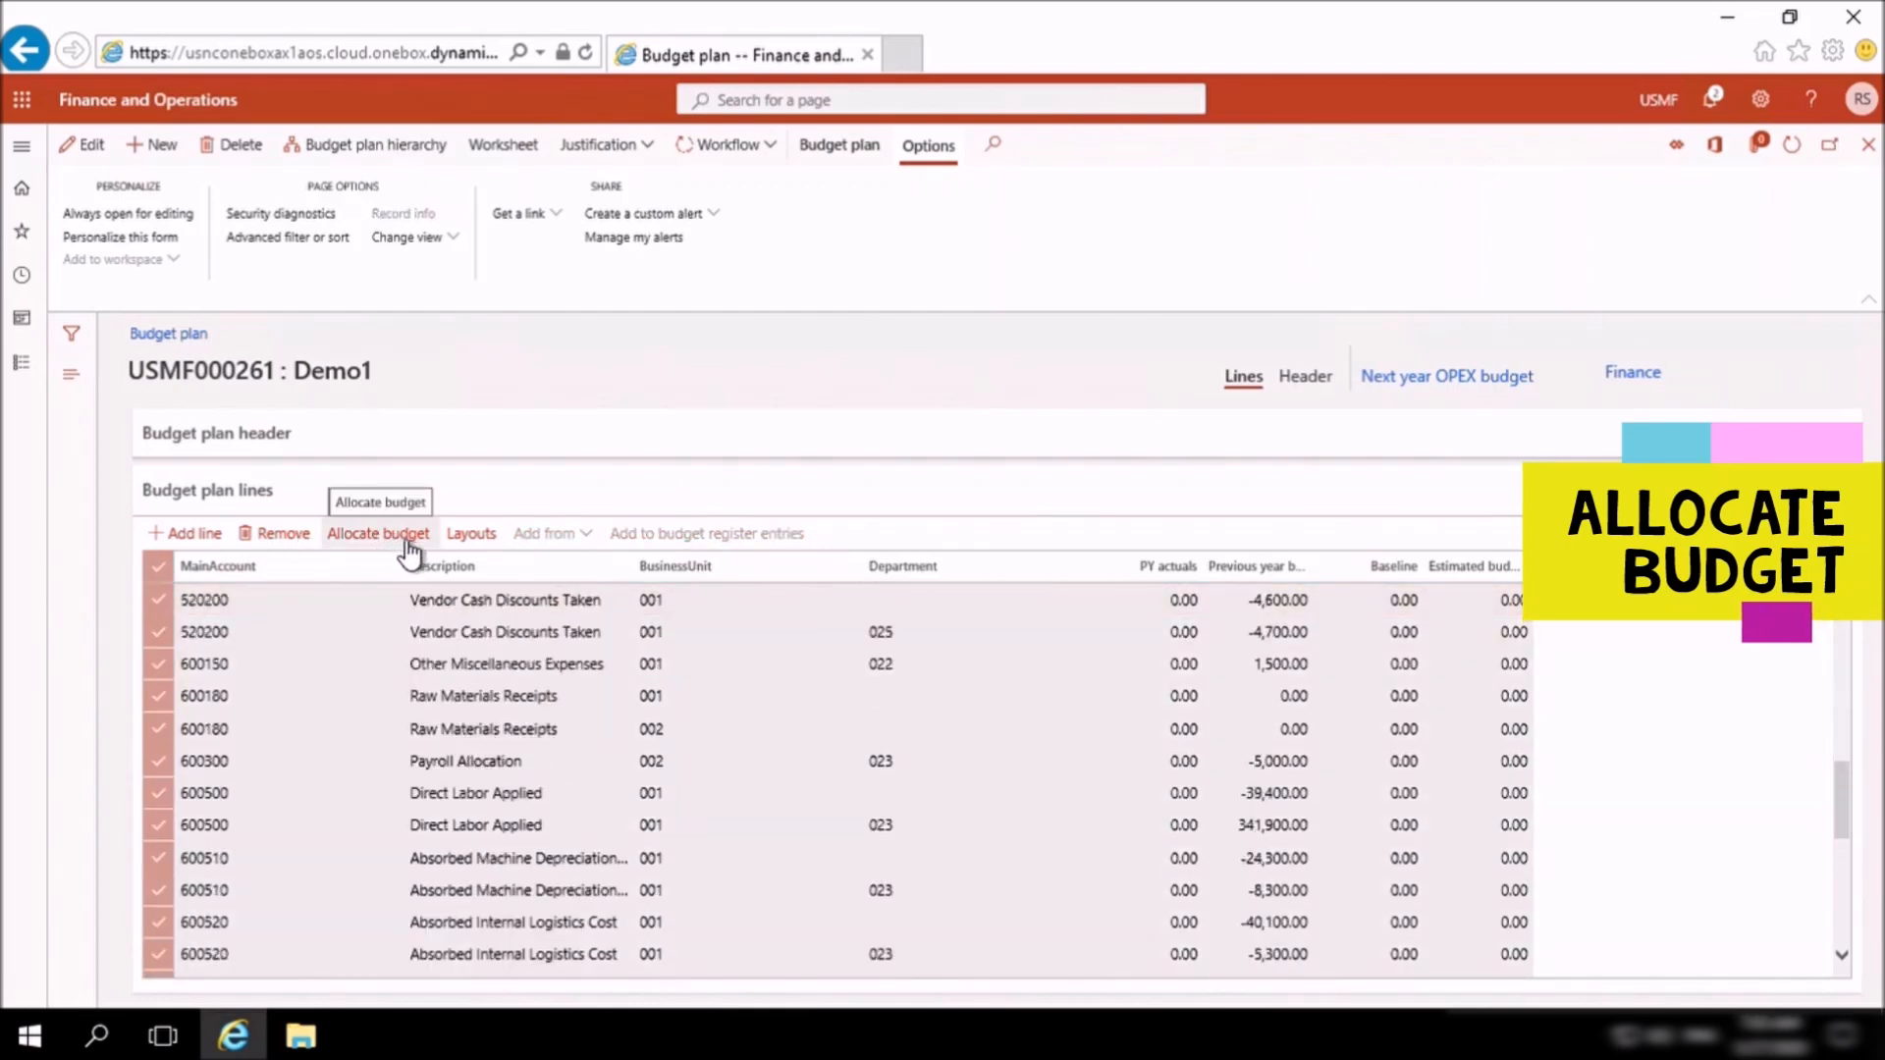
Step: Start allocating the budget for all selected plan lines, using Allocate across periods with period key 40 (No Change)
click(409, 535)
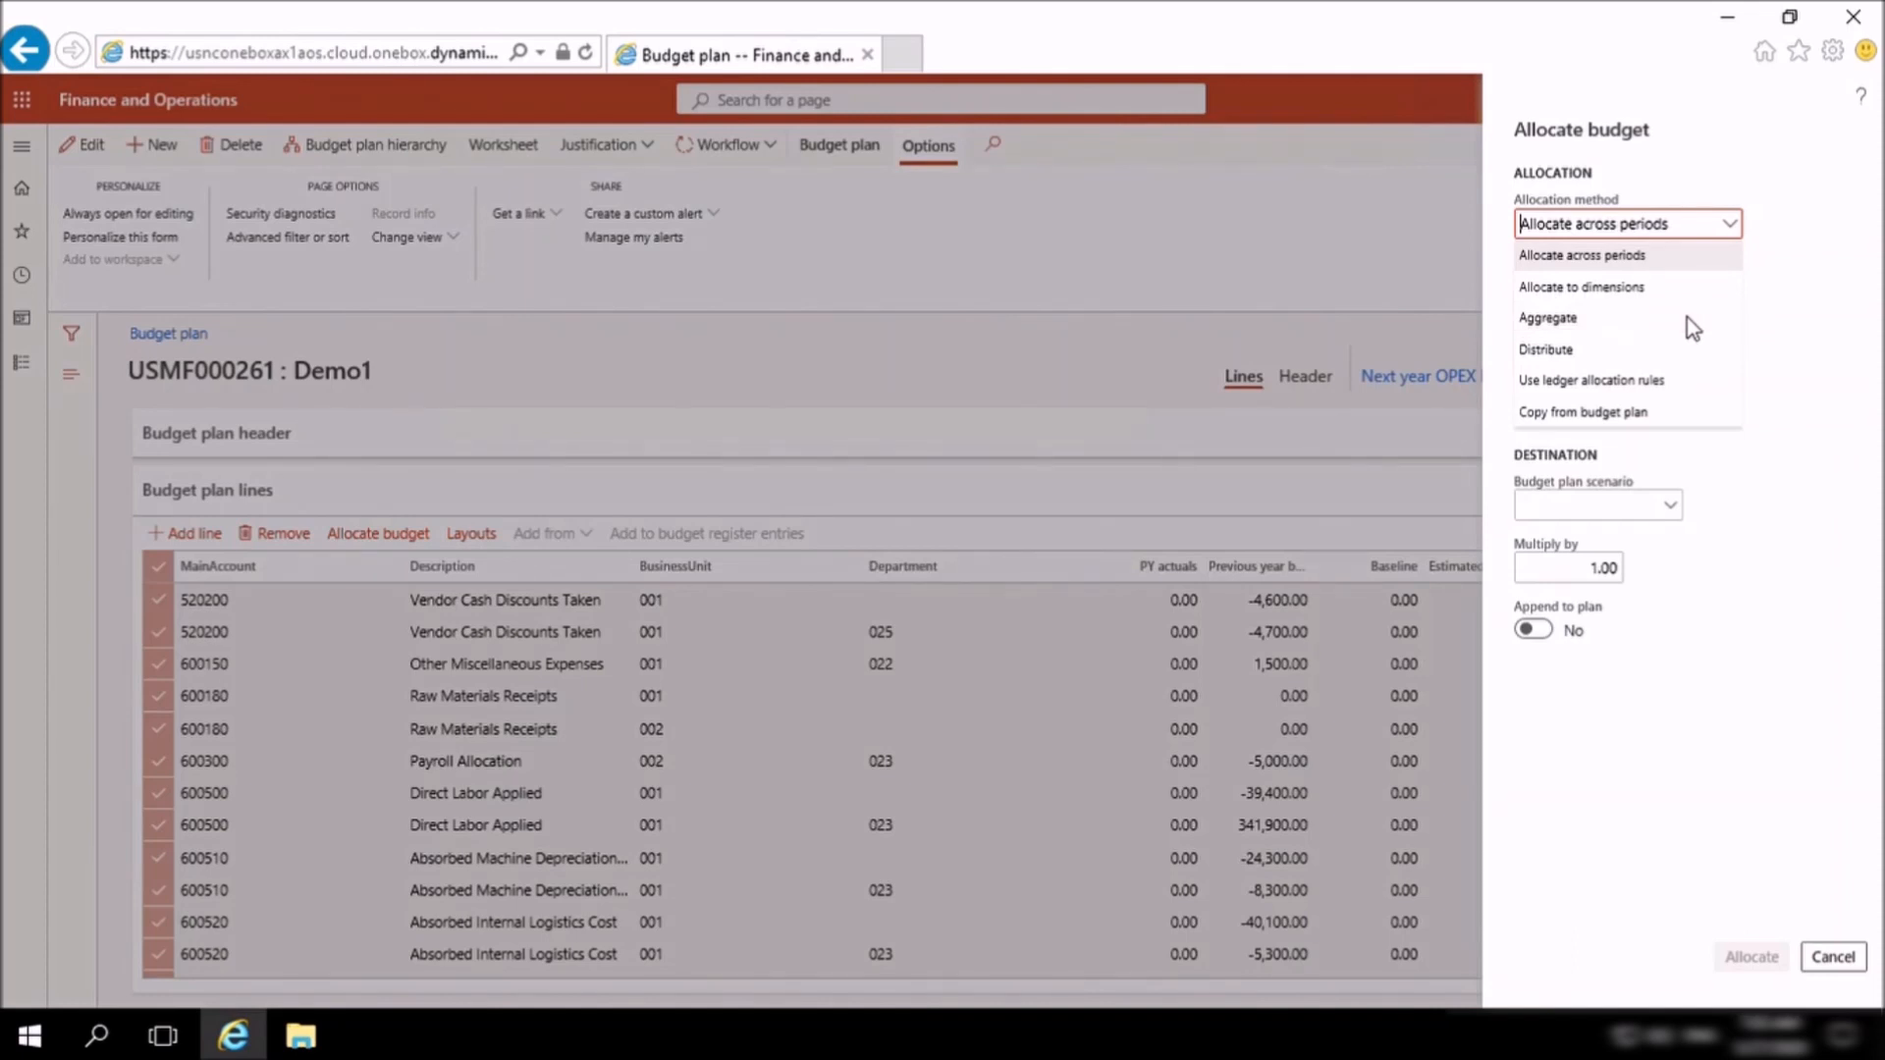
click(1814, 401)
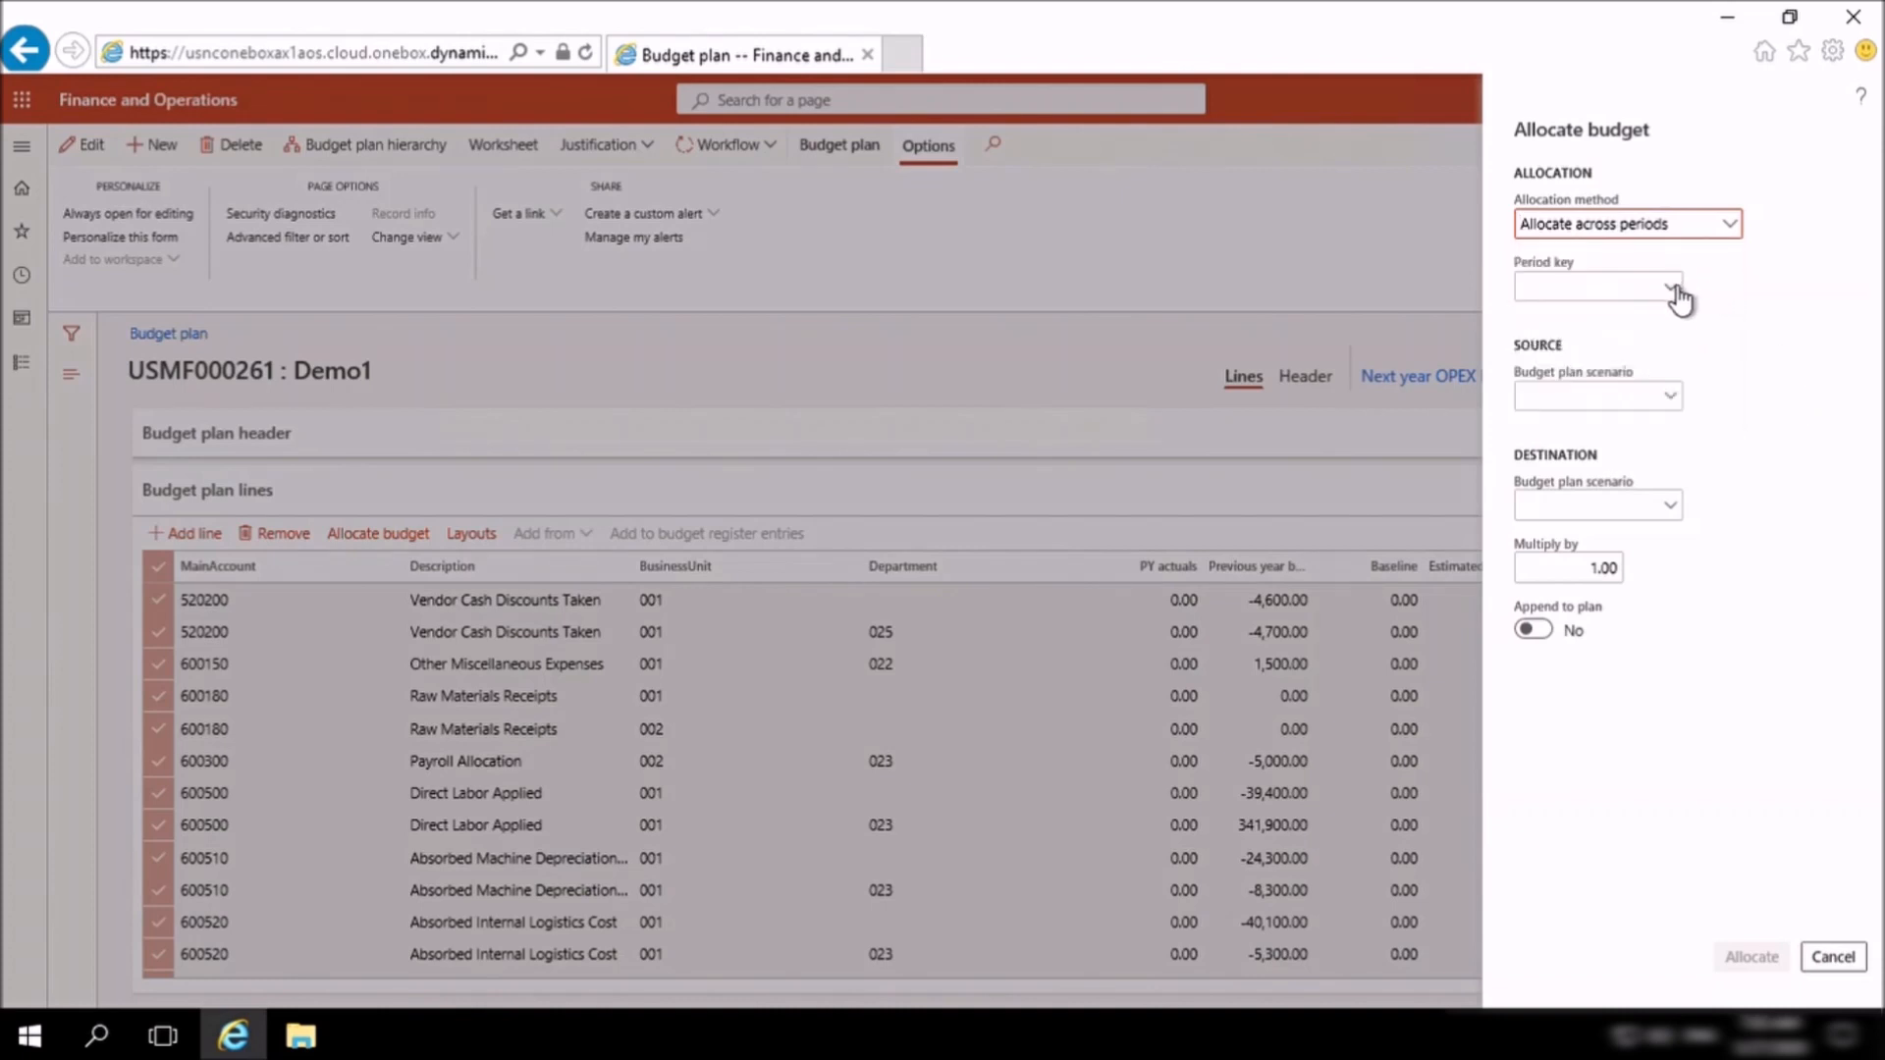
click(1675, 289)
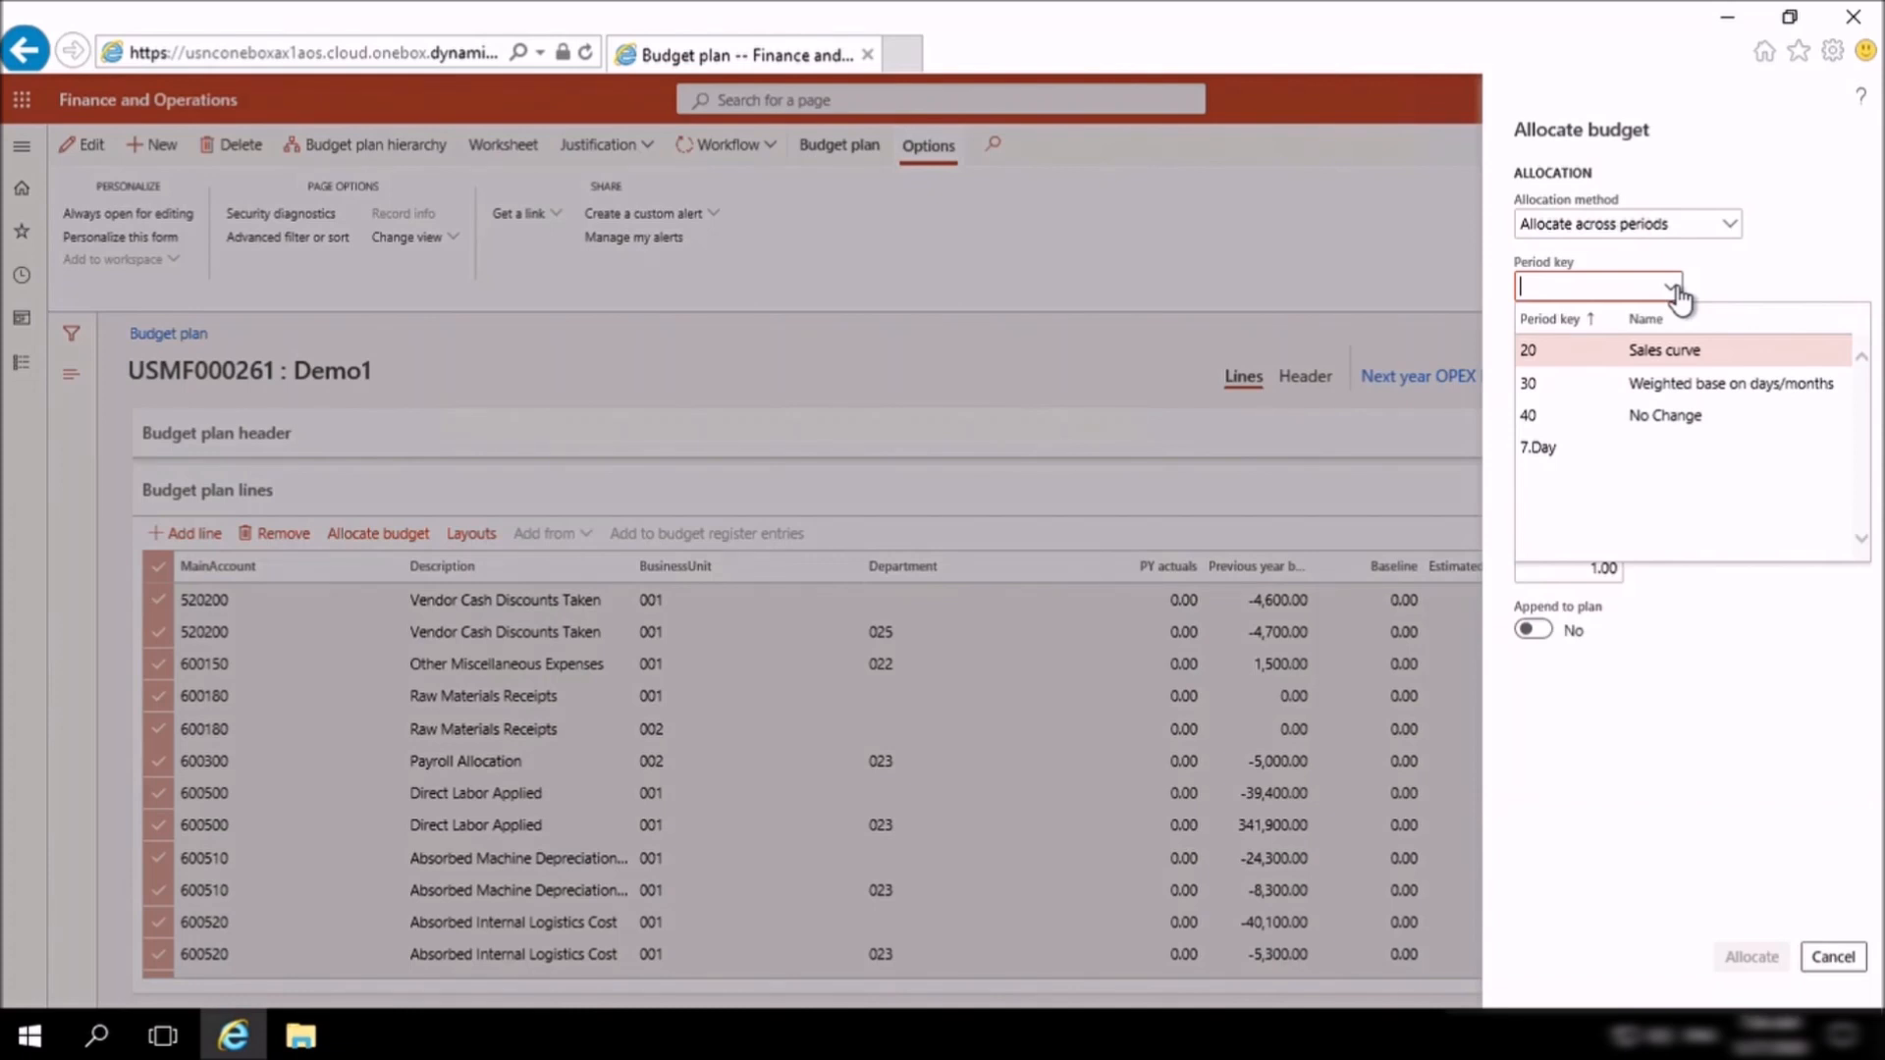
click(1657, 418)
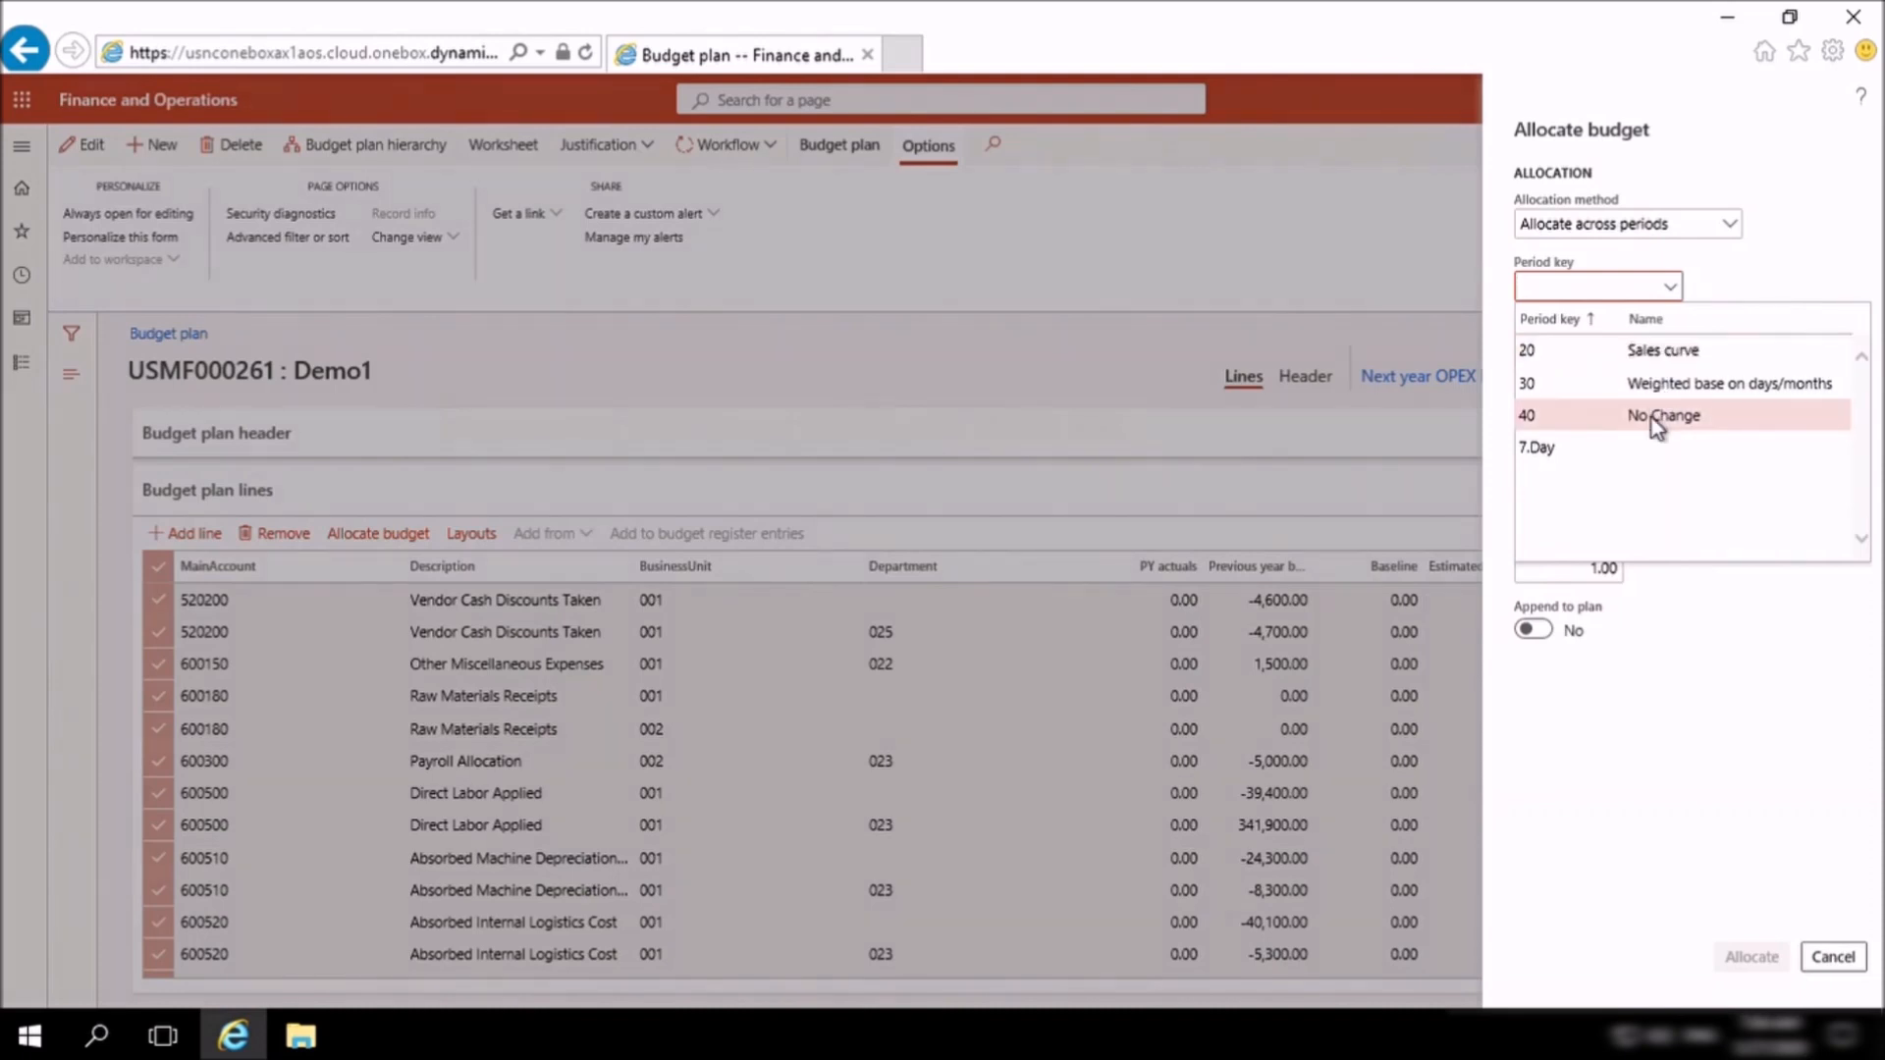
click(1626, 421)
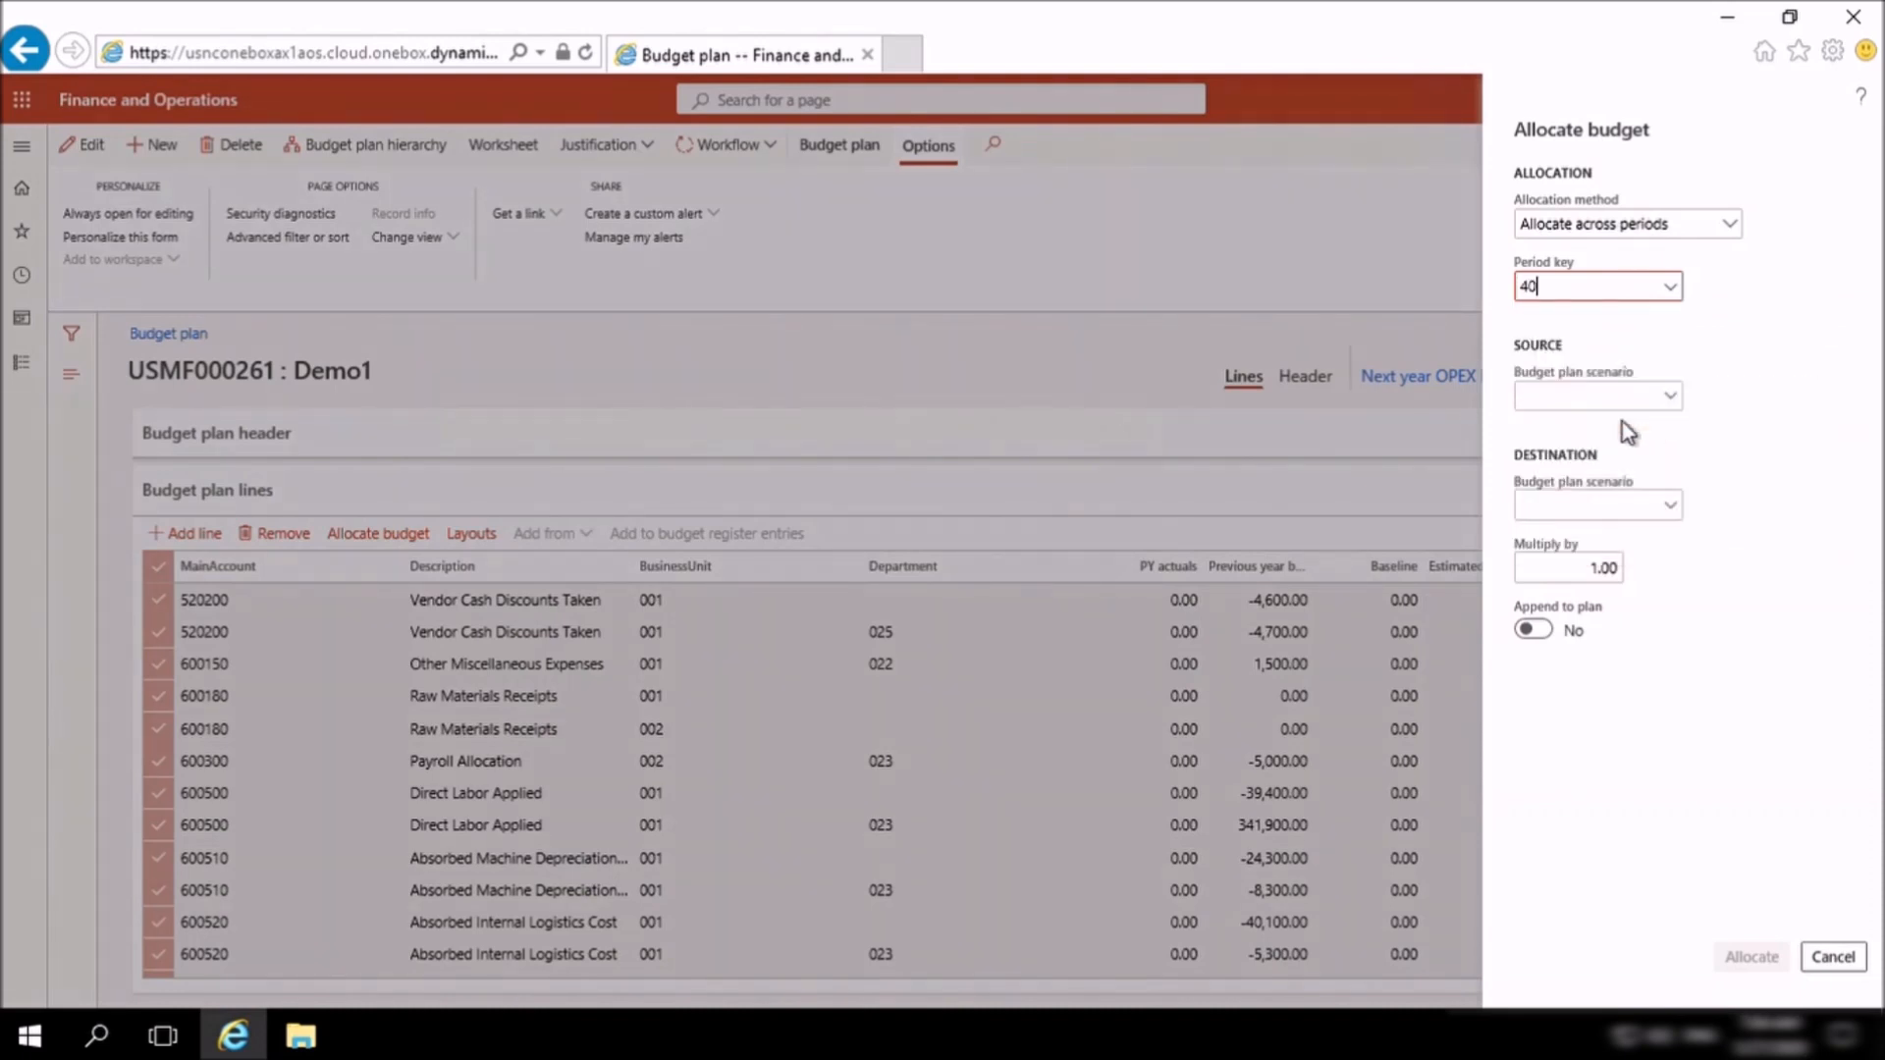
Step: Set the allocation's source budget plan scenario to Previous year budgeted and its destination scenario to Baseline
click(1678, 403)
click(1683, 405)
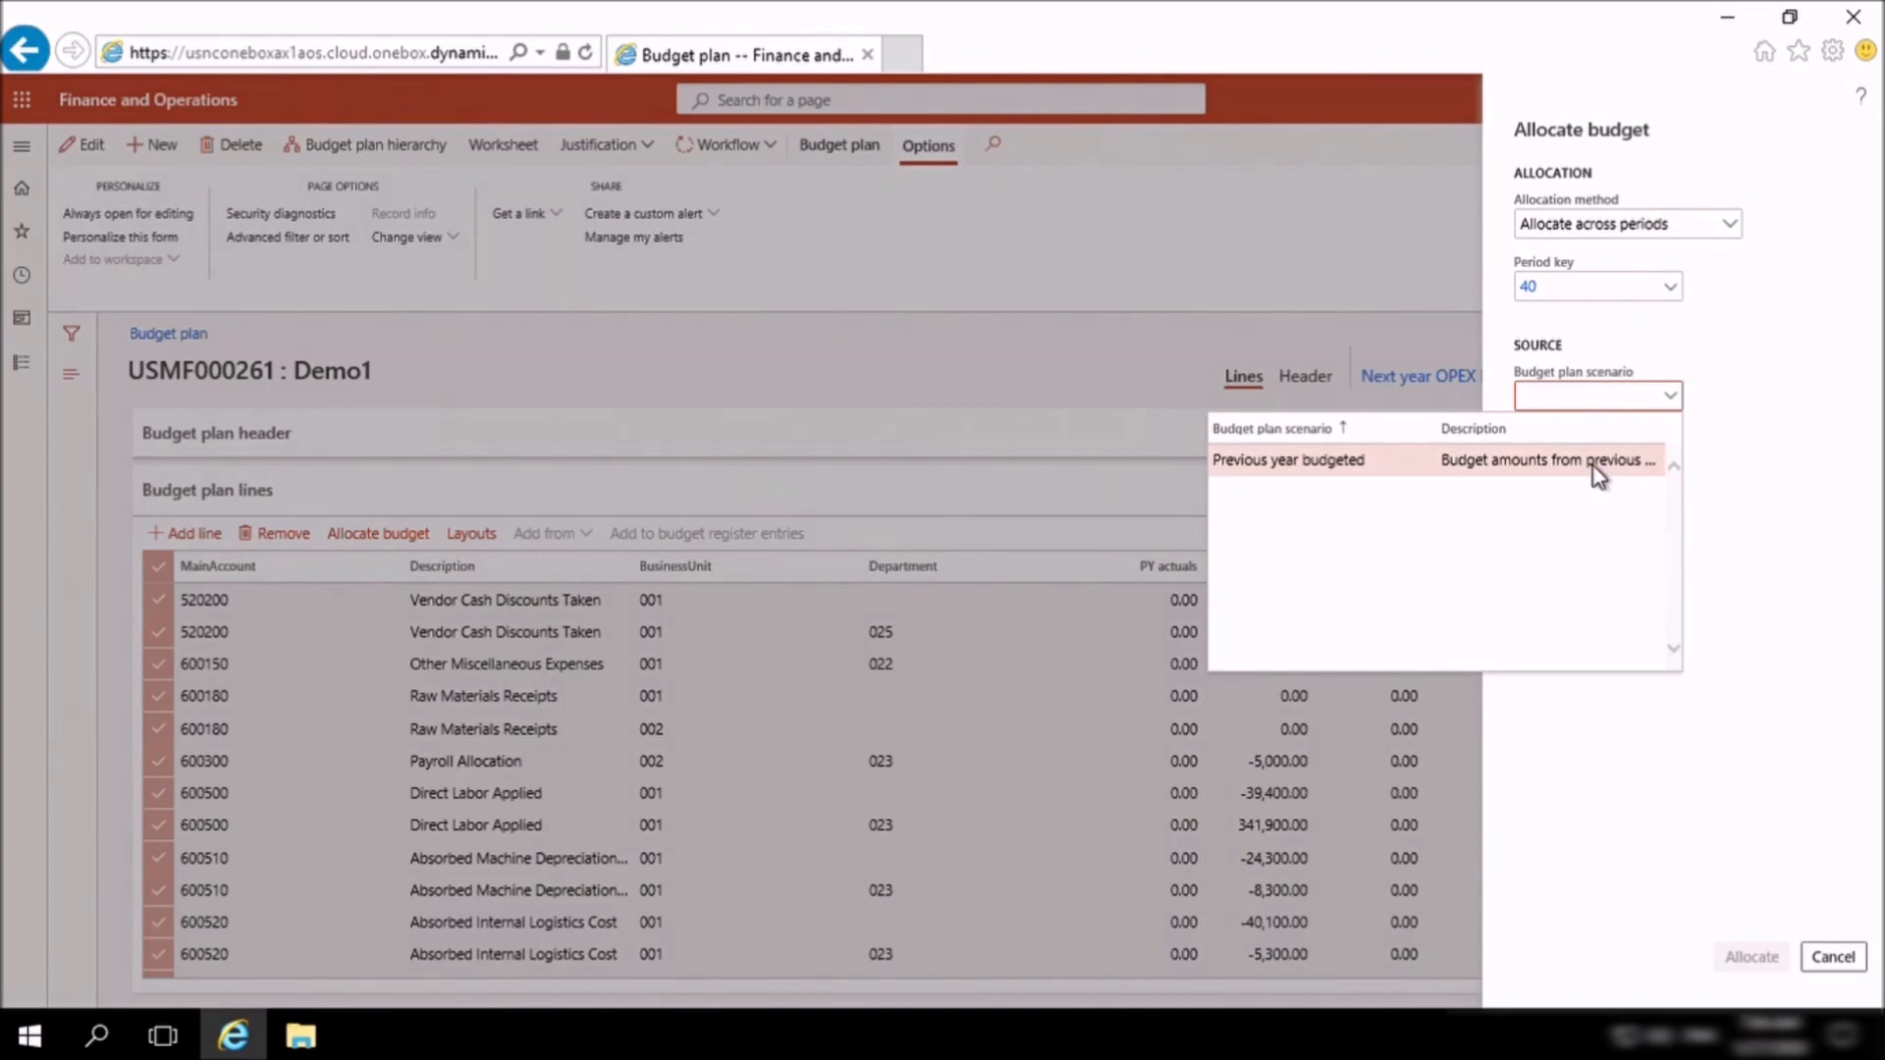
click(1598, 475)
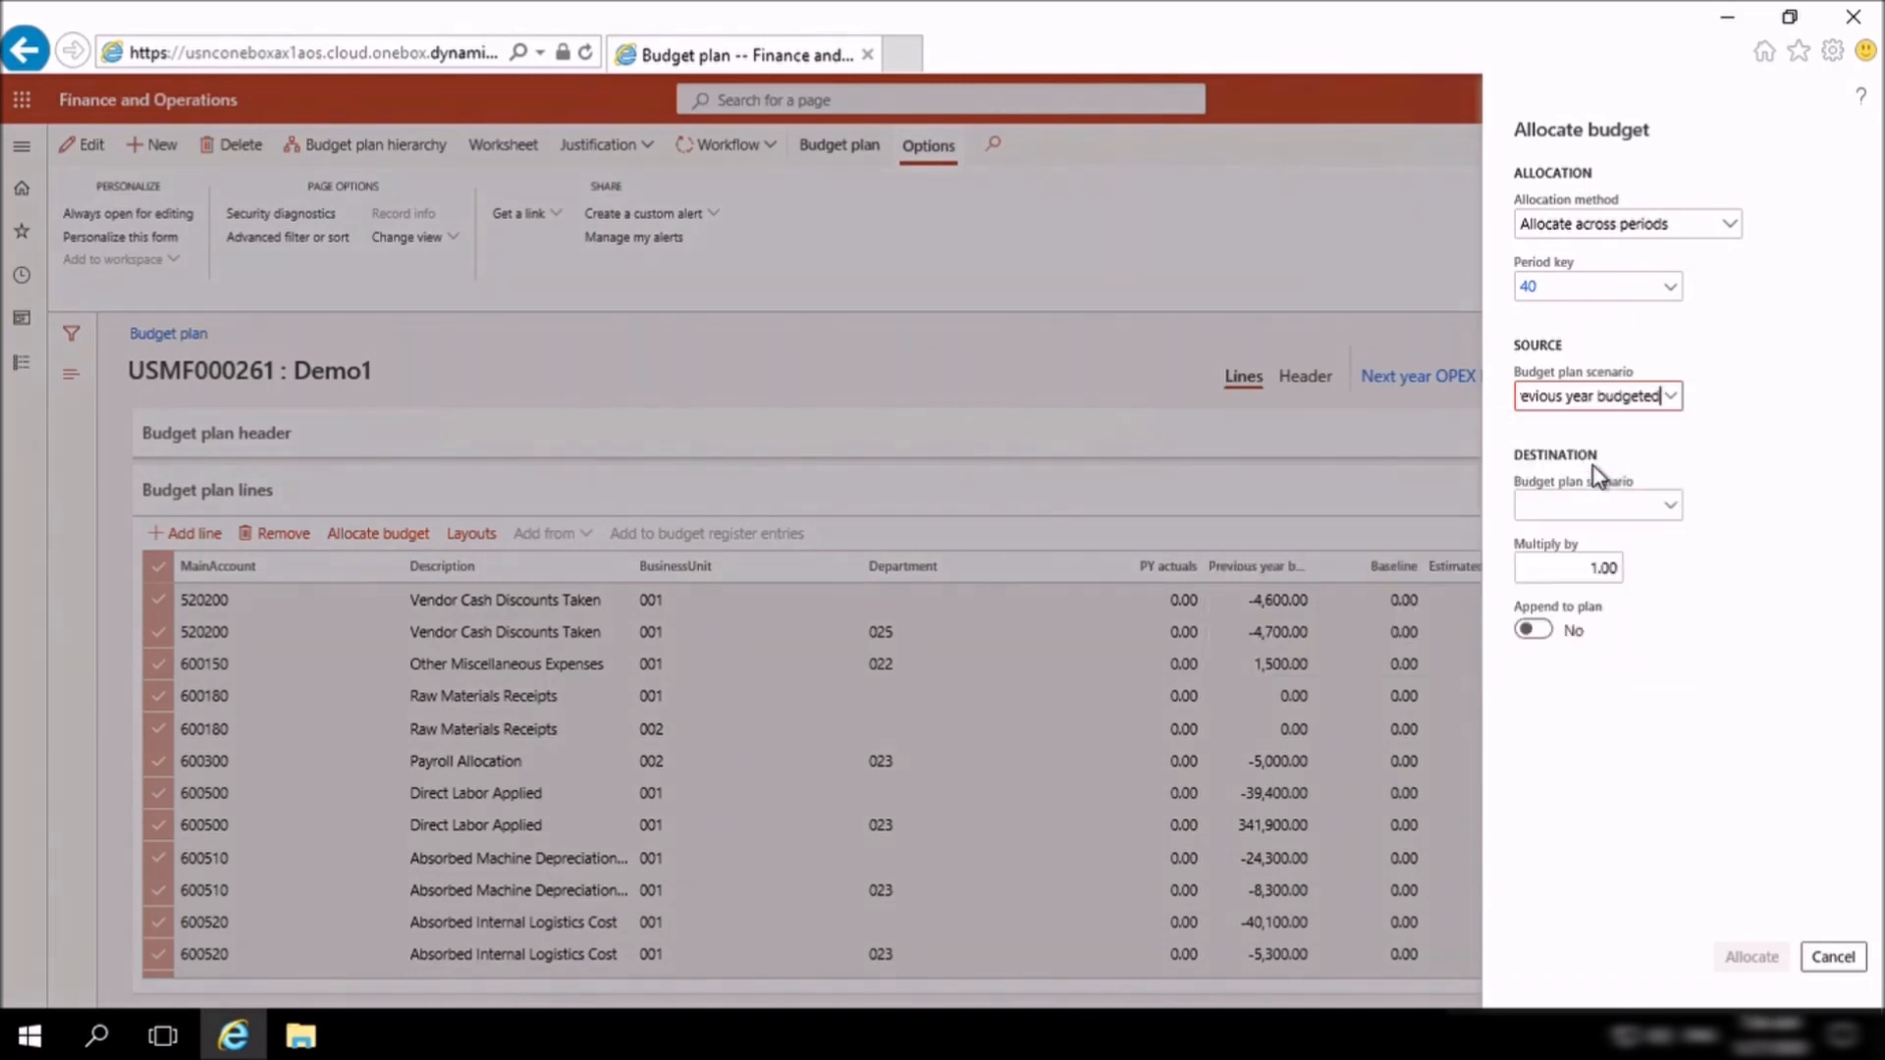
click(1674, 508)
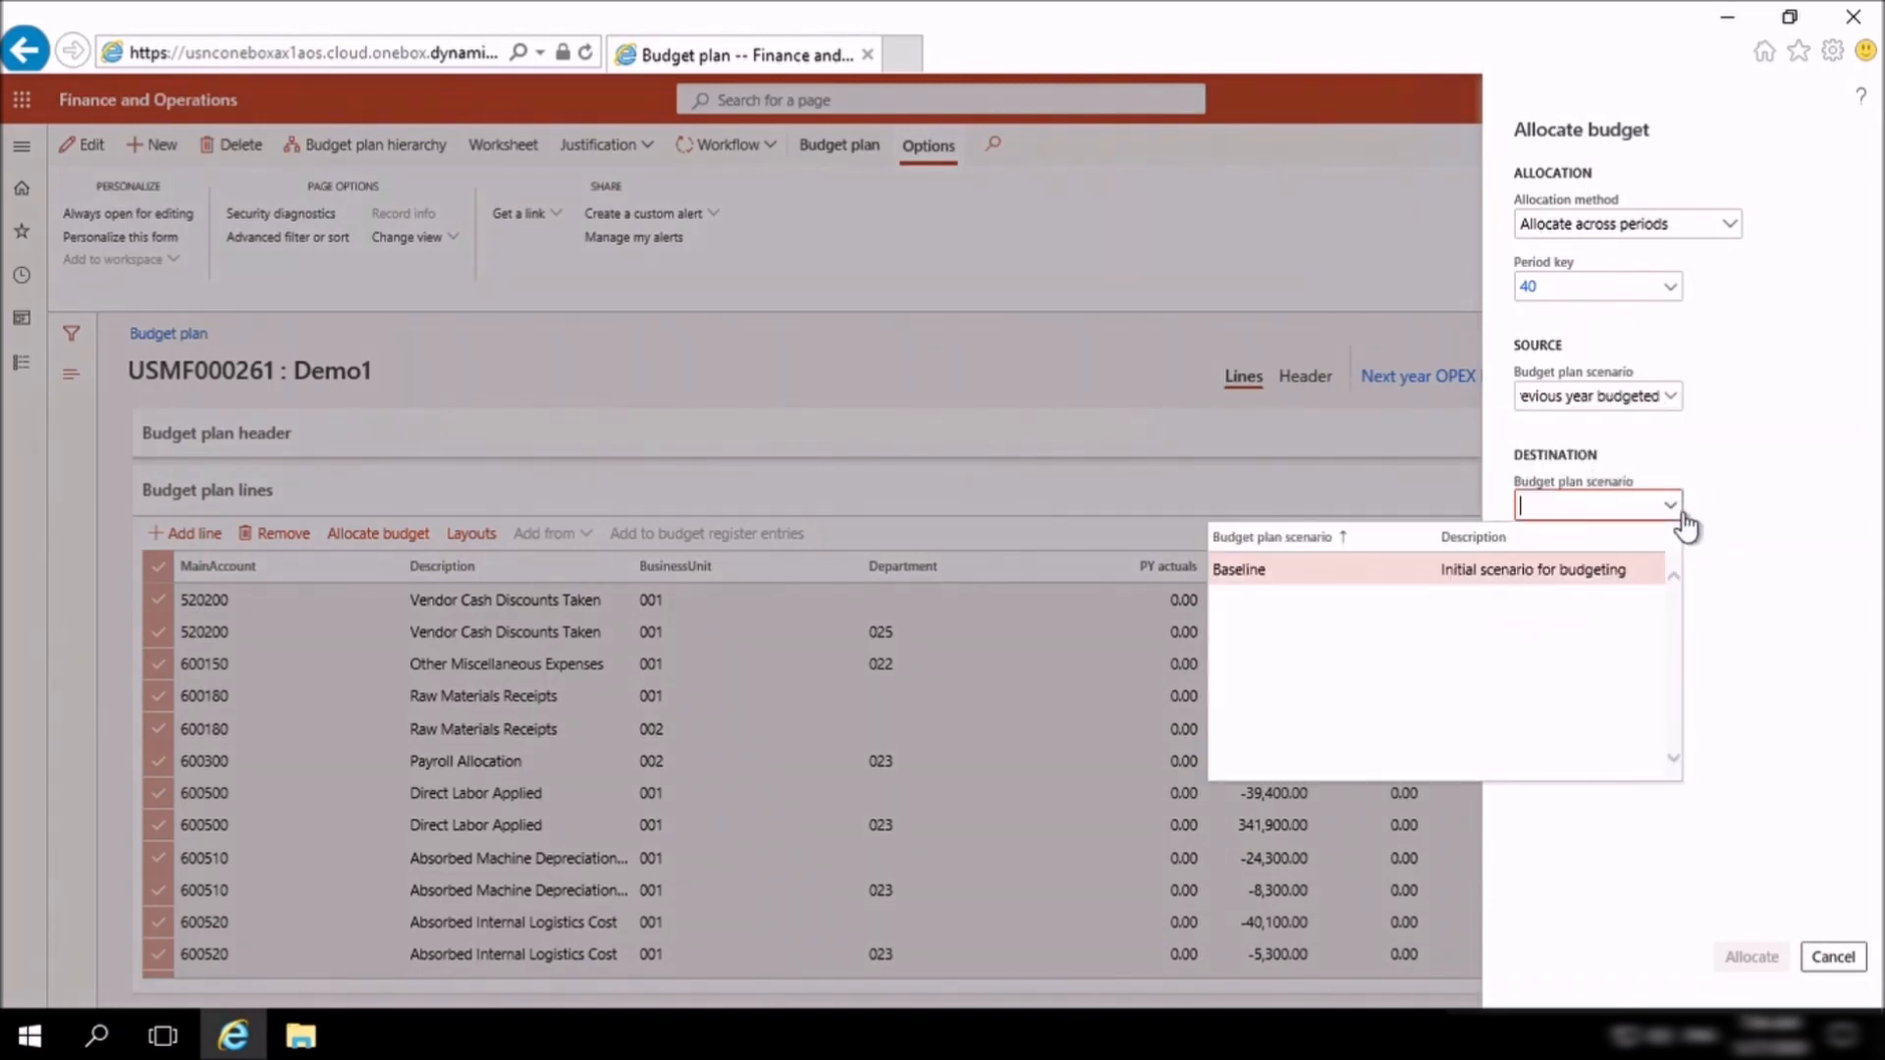
click(1576, 575)
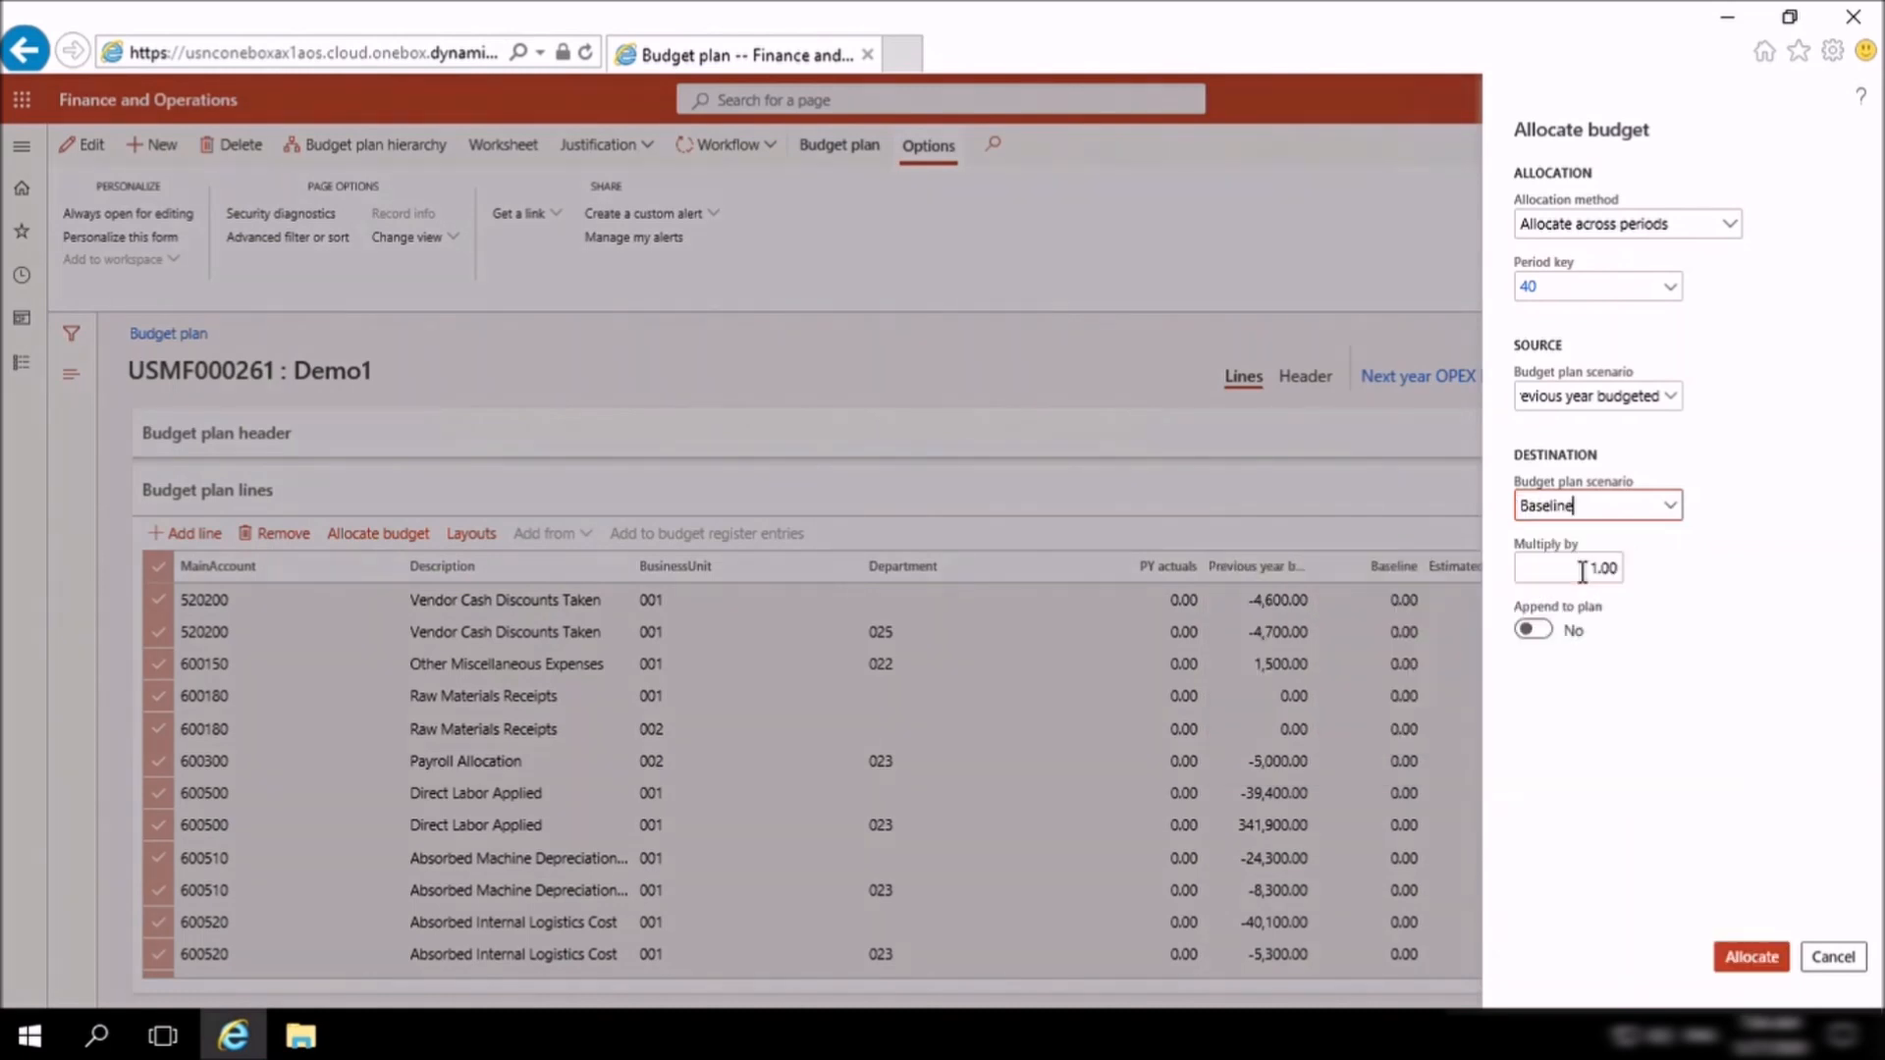
Step: Set the allocation's multiplier to 1.25 and allocate the budget for the selected Demo1 plan lines
click(1599, 569)
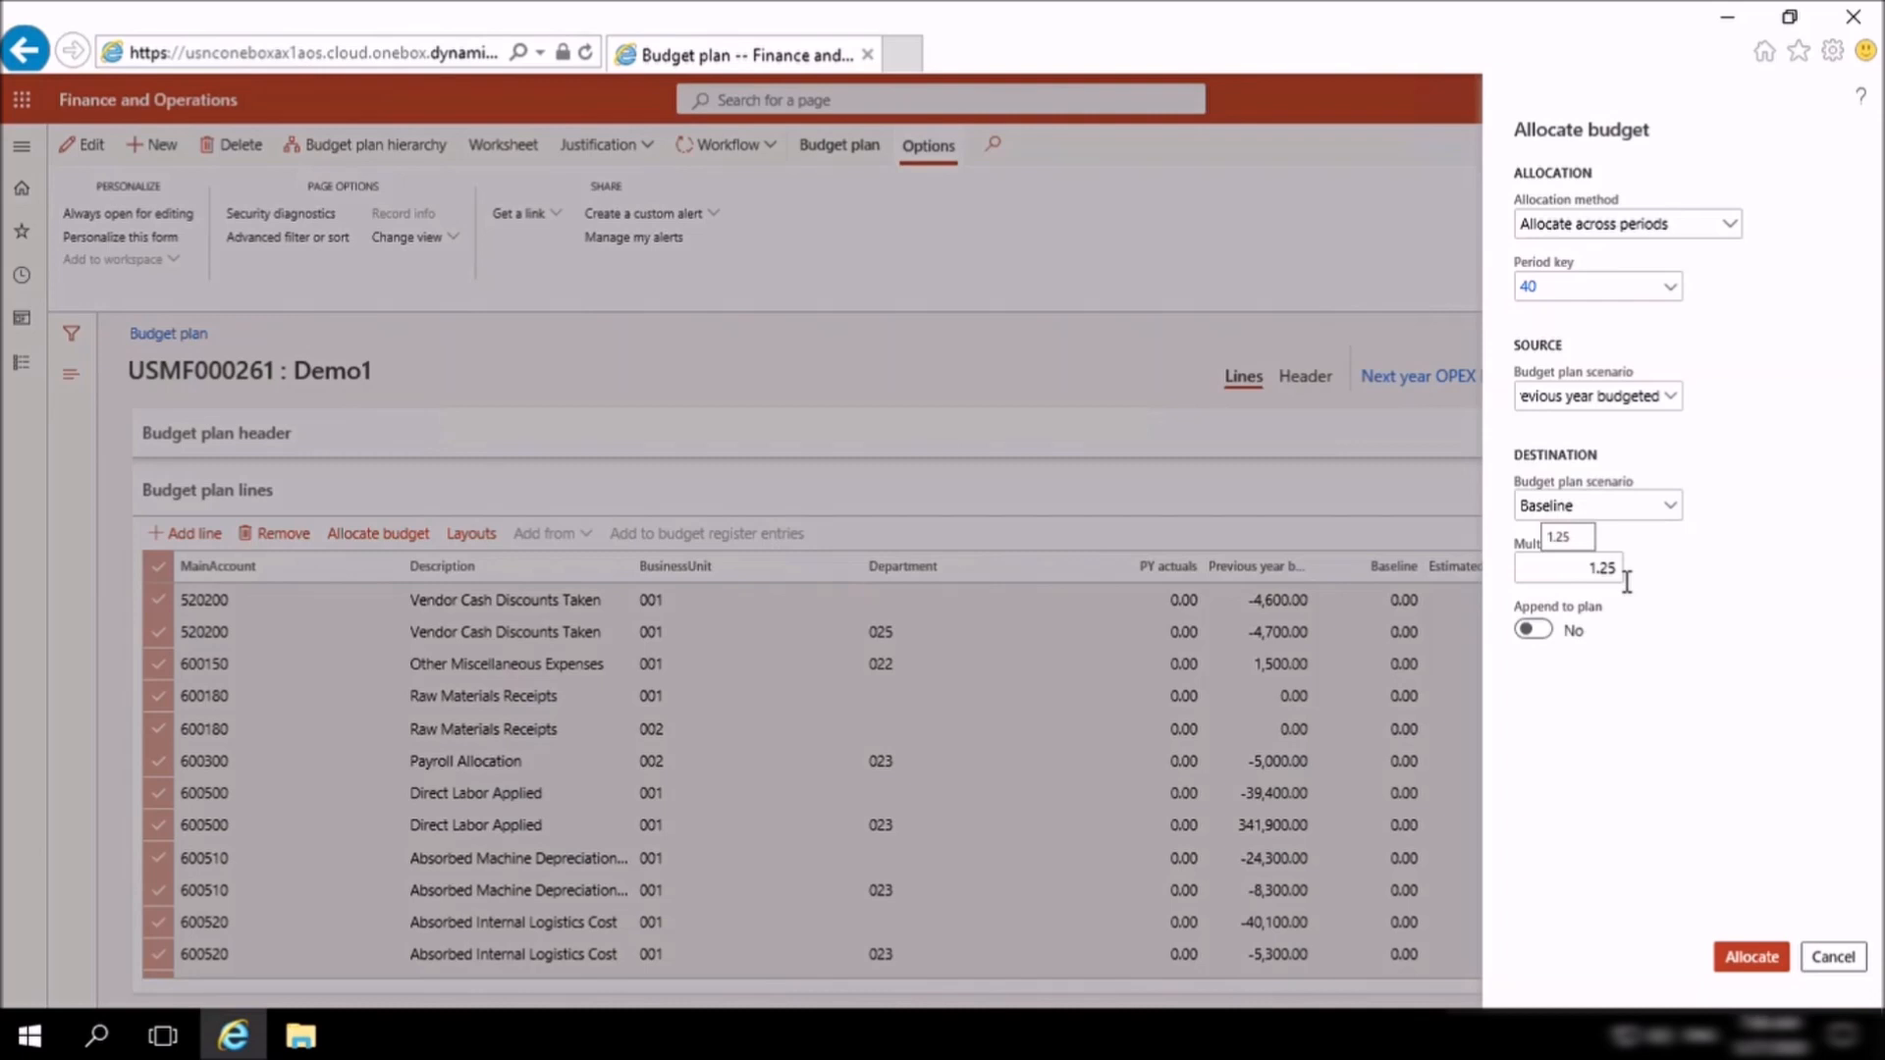
click(1757, 968)
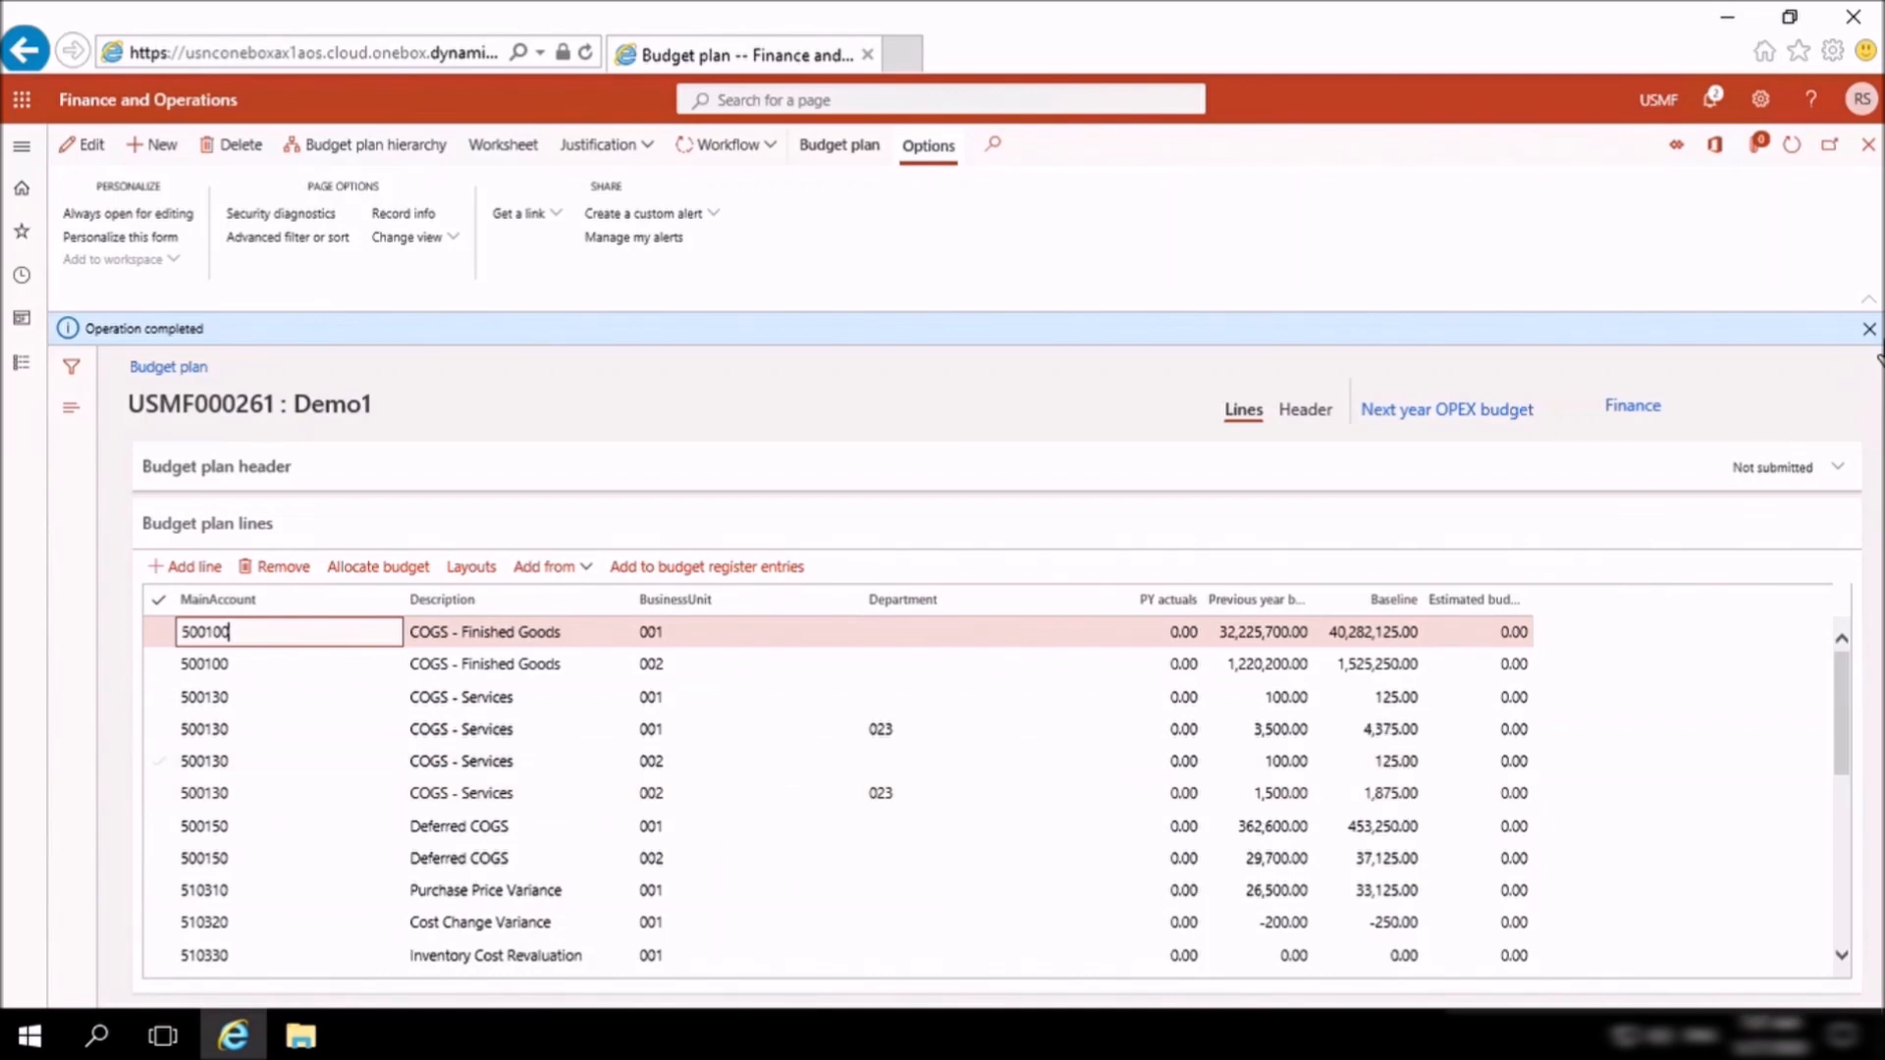
click(1869, 330)
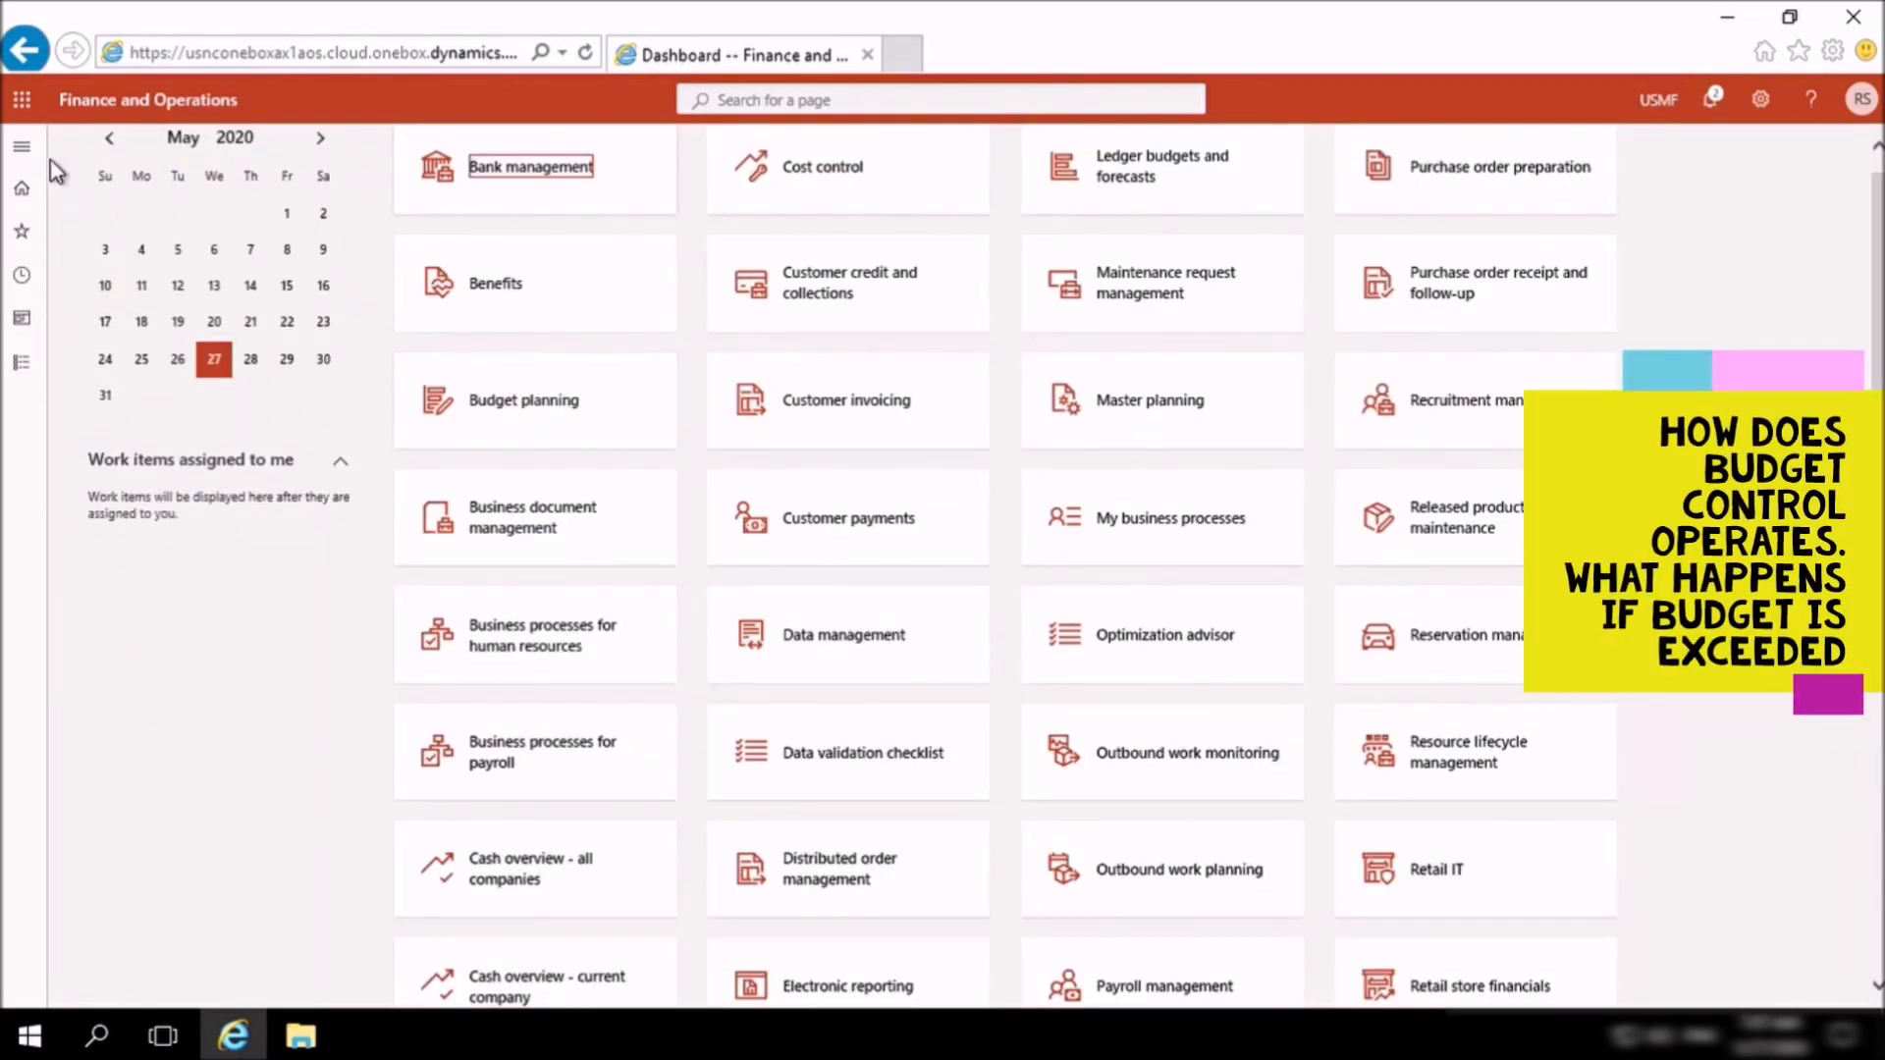
Step: Open Budgeting's budget control configuration and review its parameters, over budget permissions, budget funds available, and documents and journals
click(35, 162)
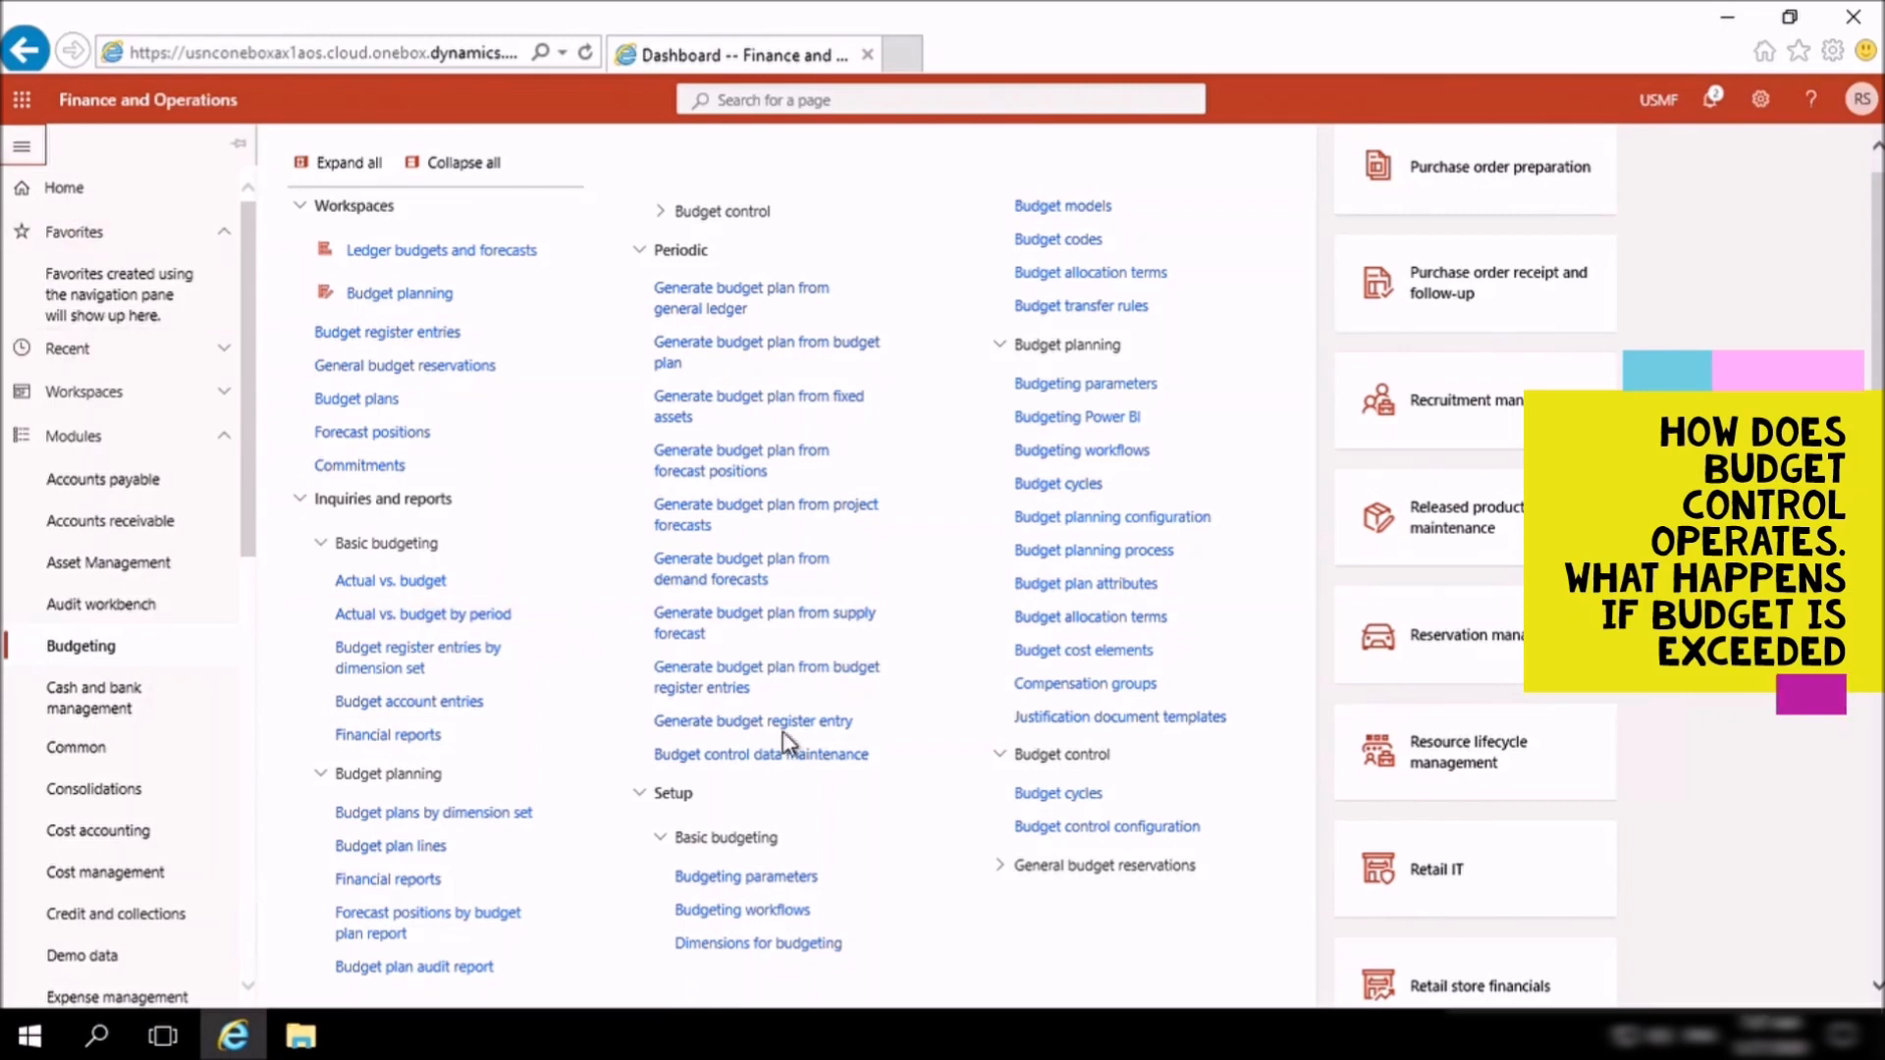
click(1050, 830)
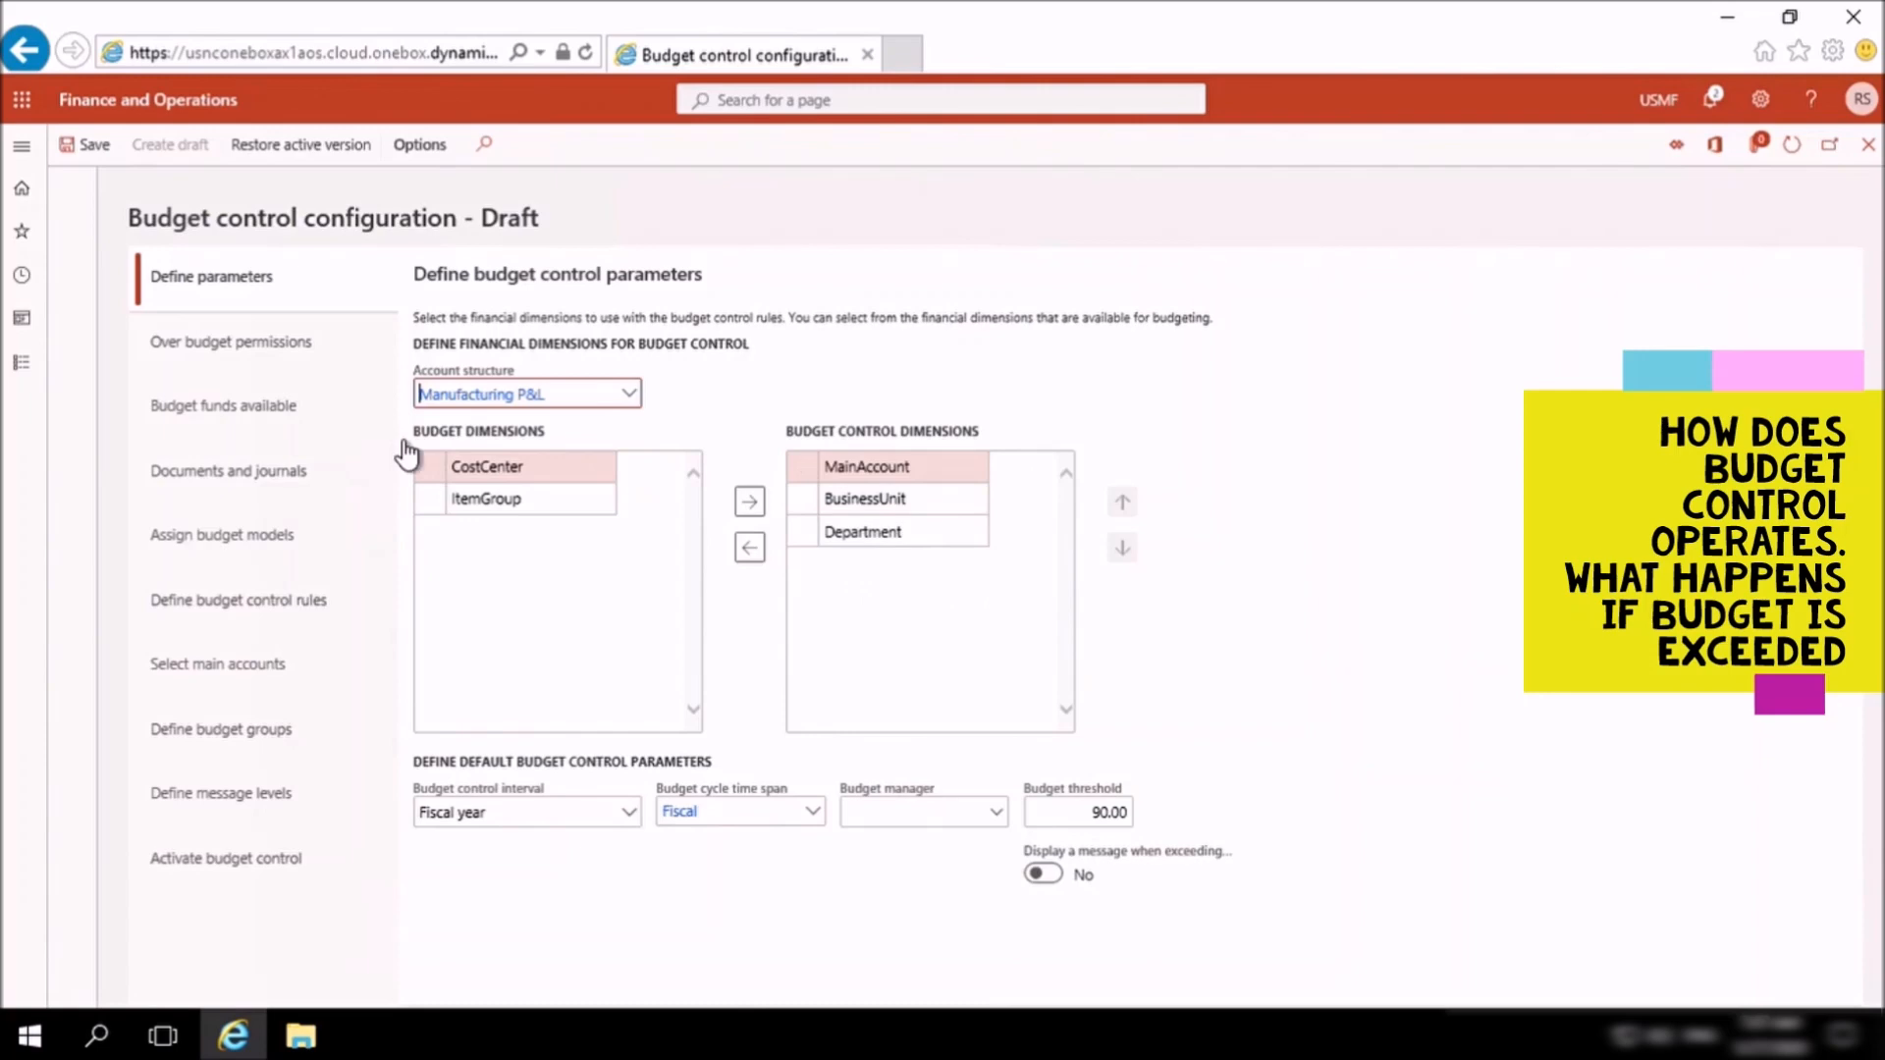
click(308, 369)
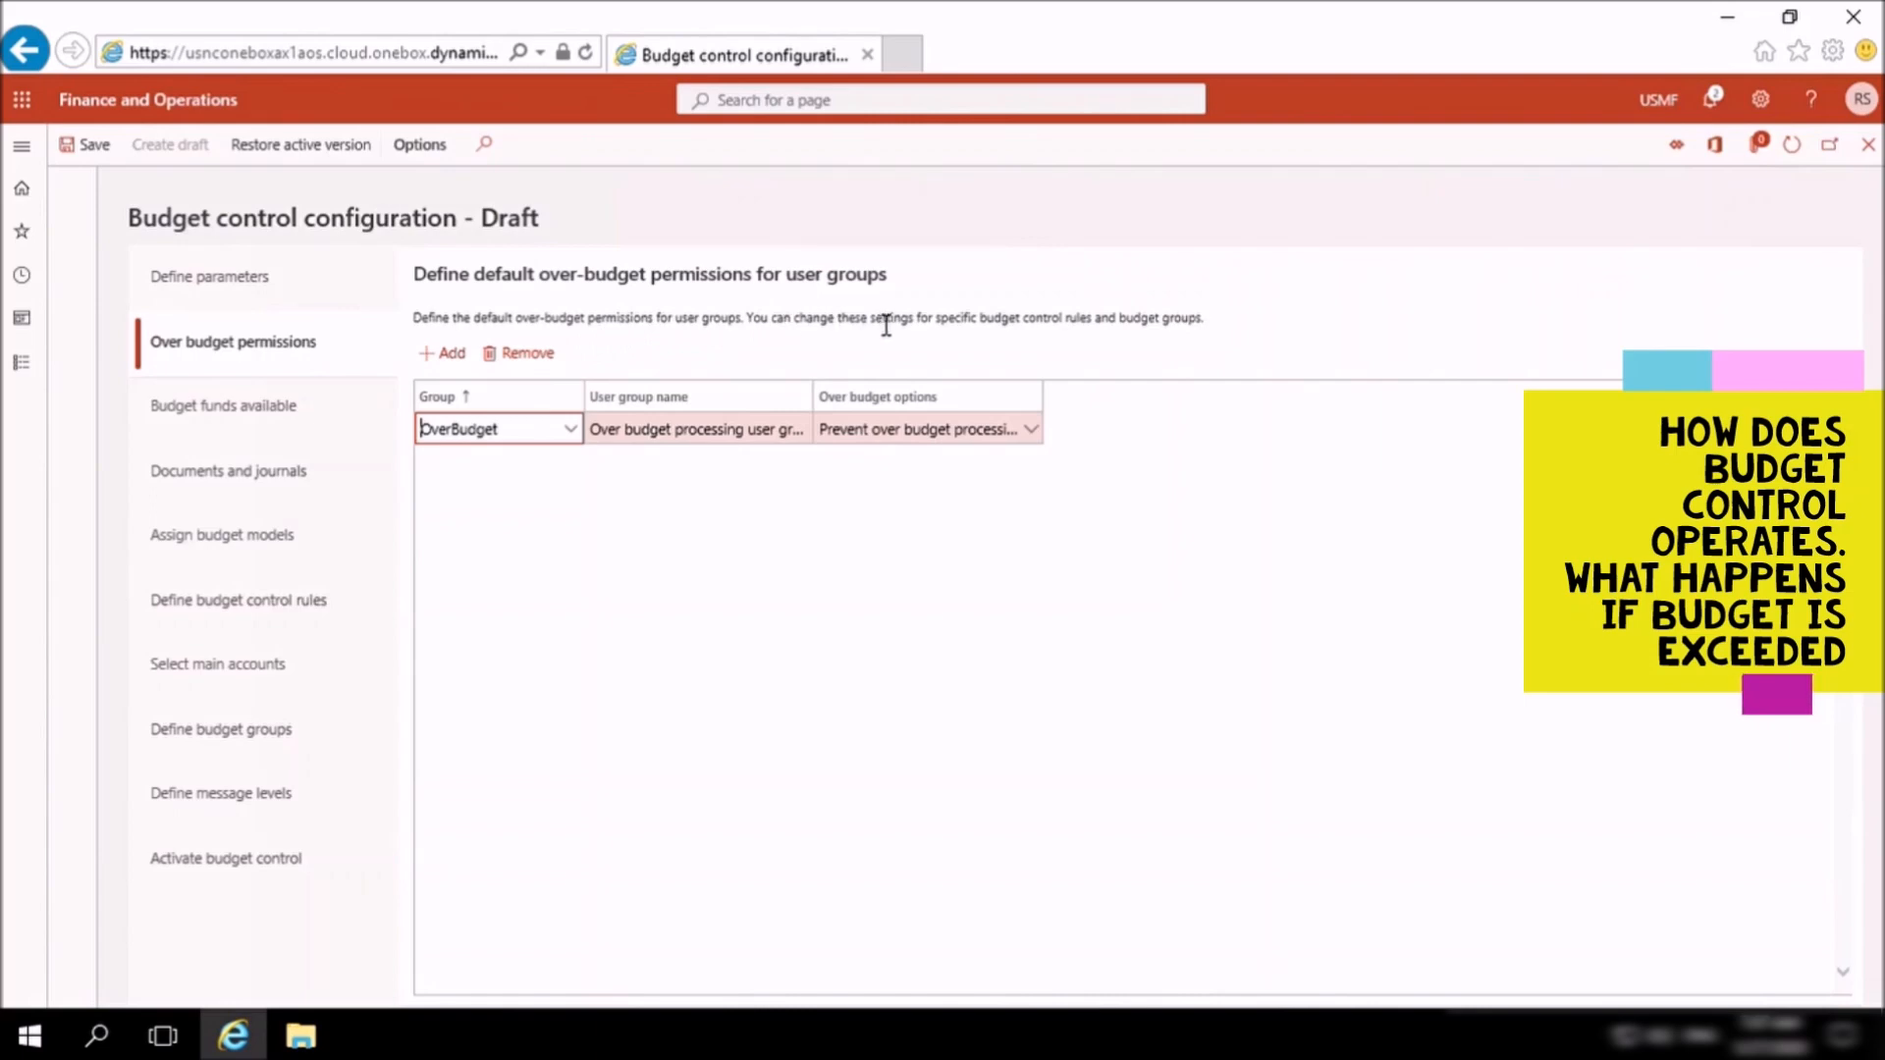
click(288, 423)
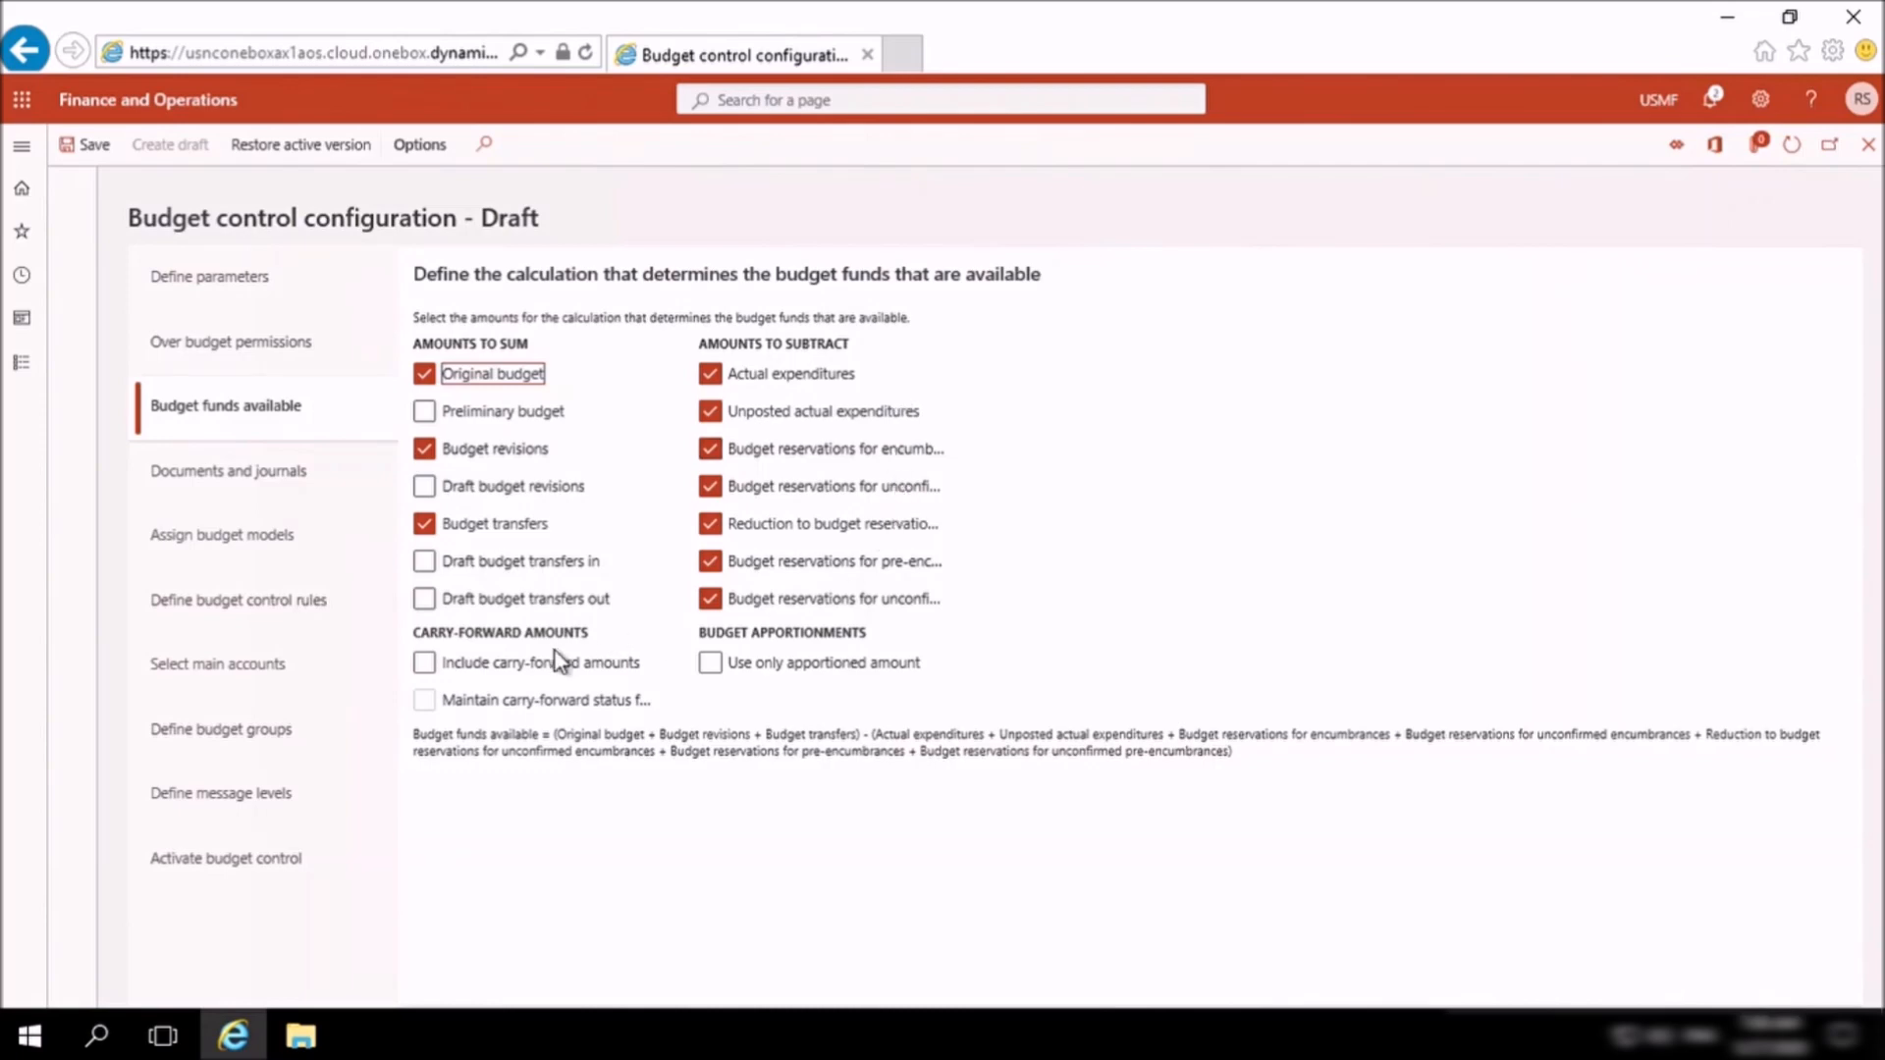
click(281, 481)
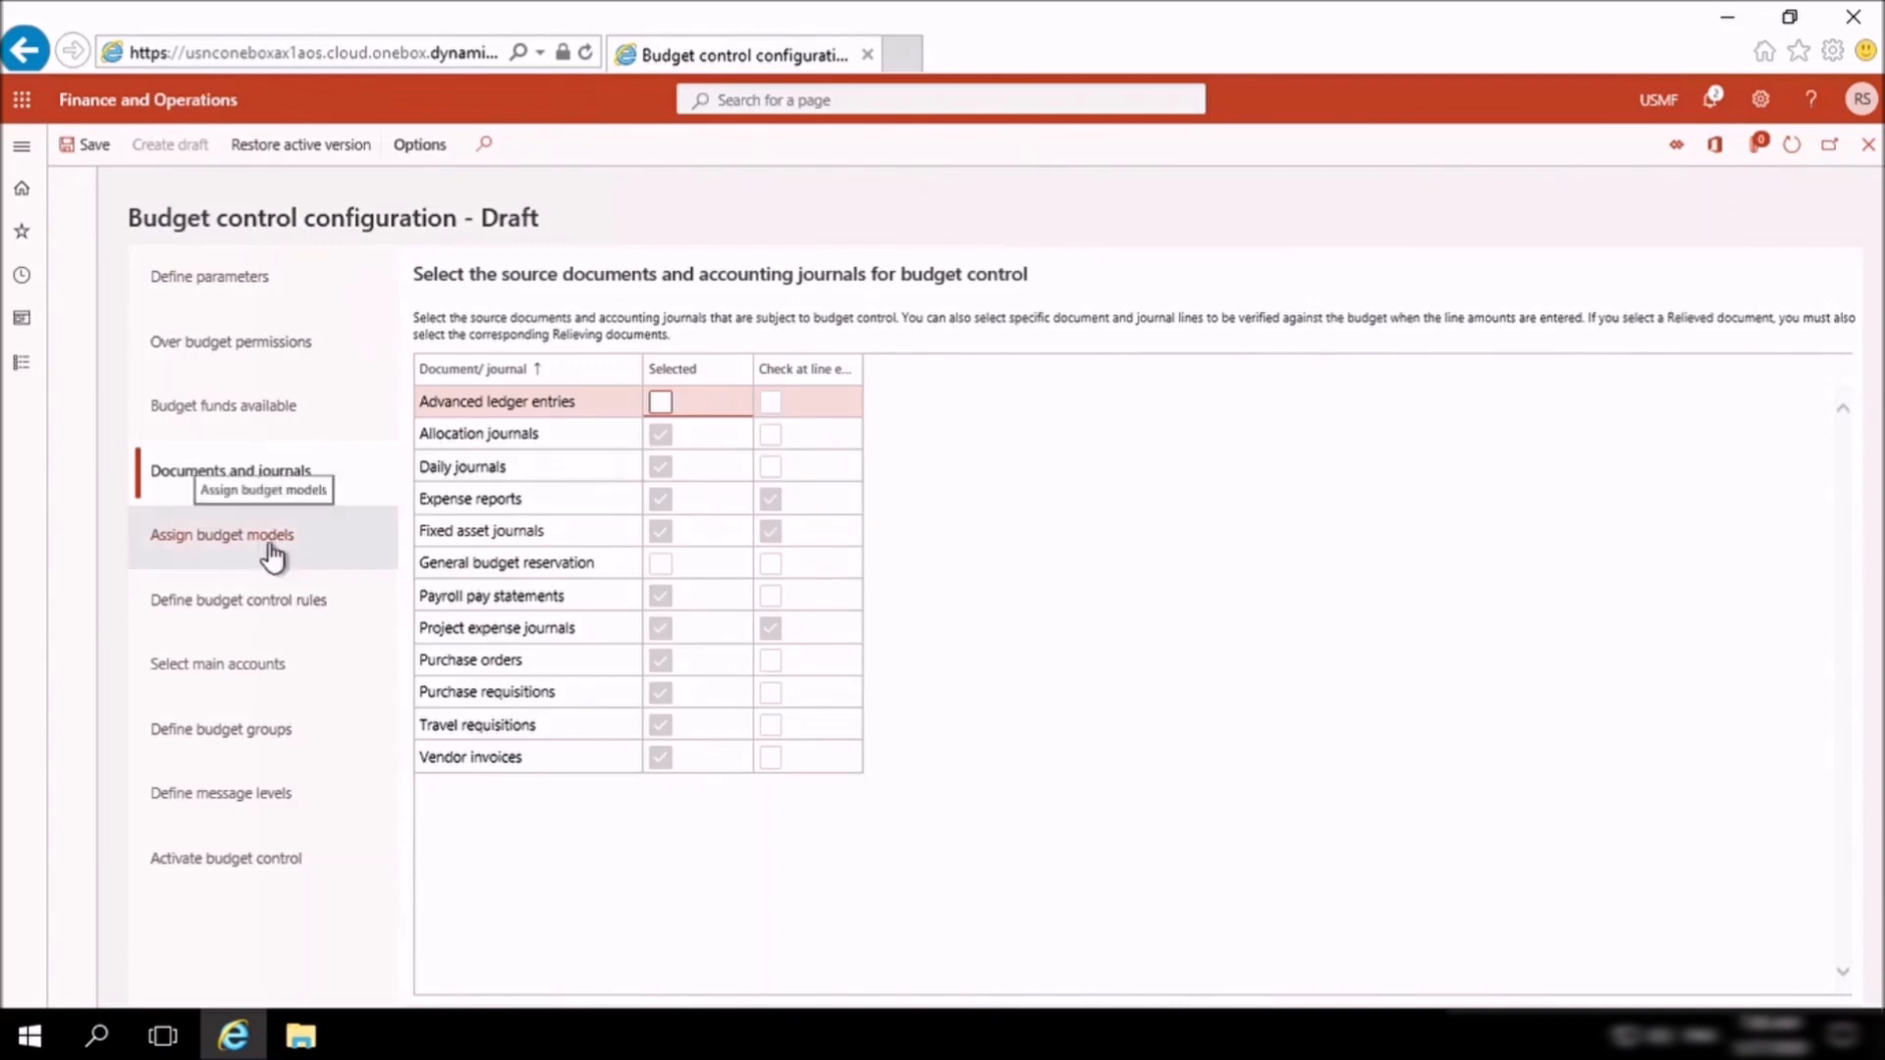
Step: Review the budget control configuration's assigned budget models, control rules, main accounts, budget groups and message levels
click(272, 556)
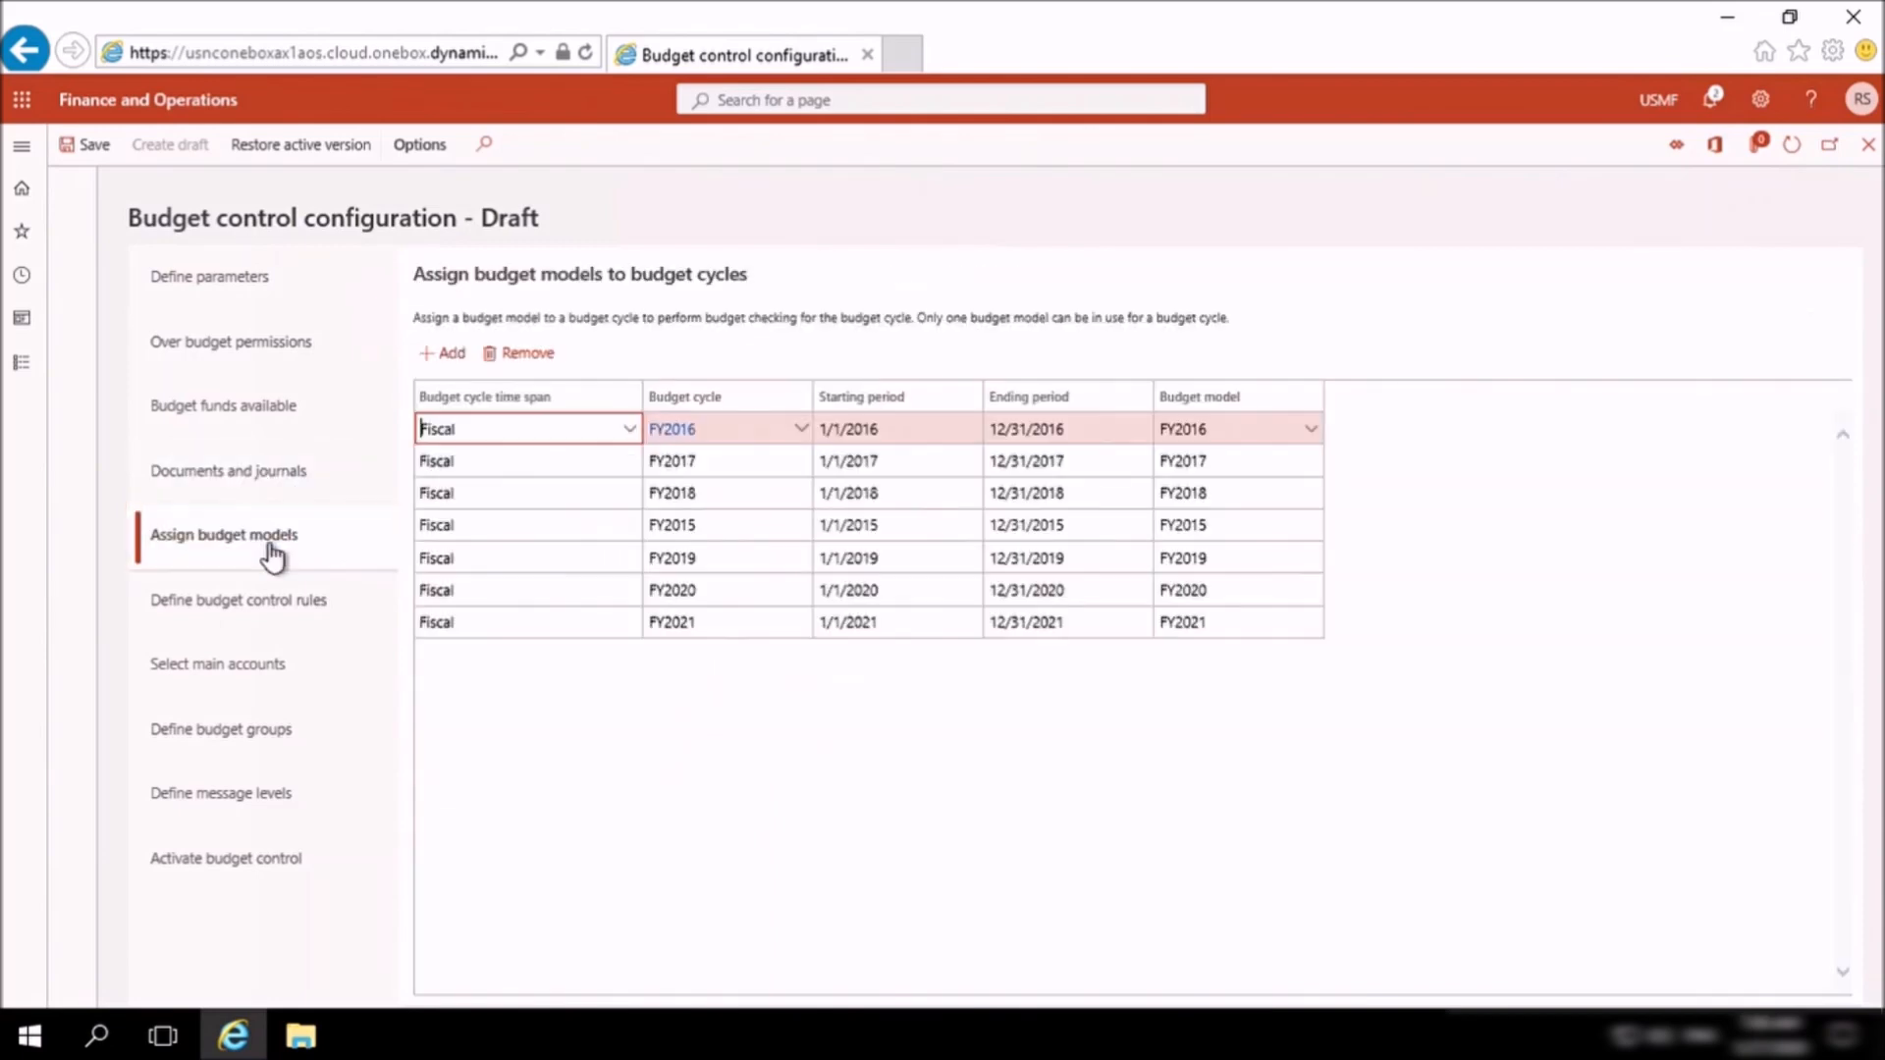
click(270, 622)
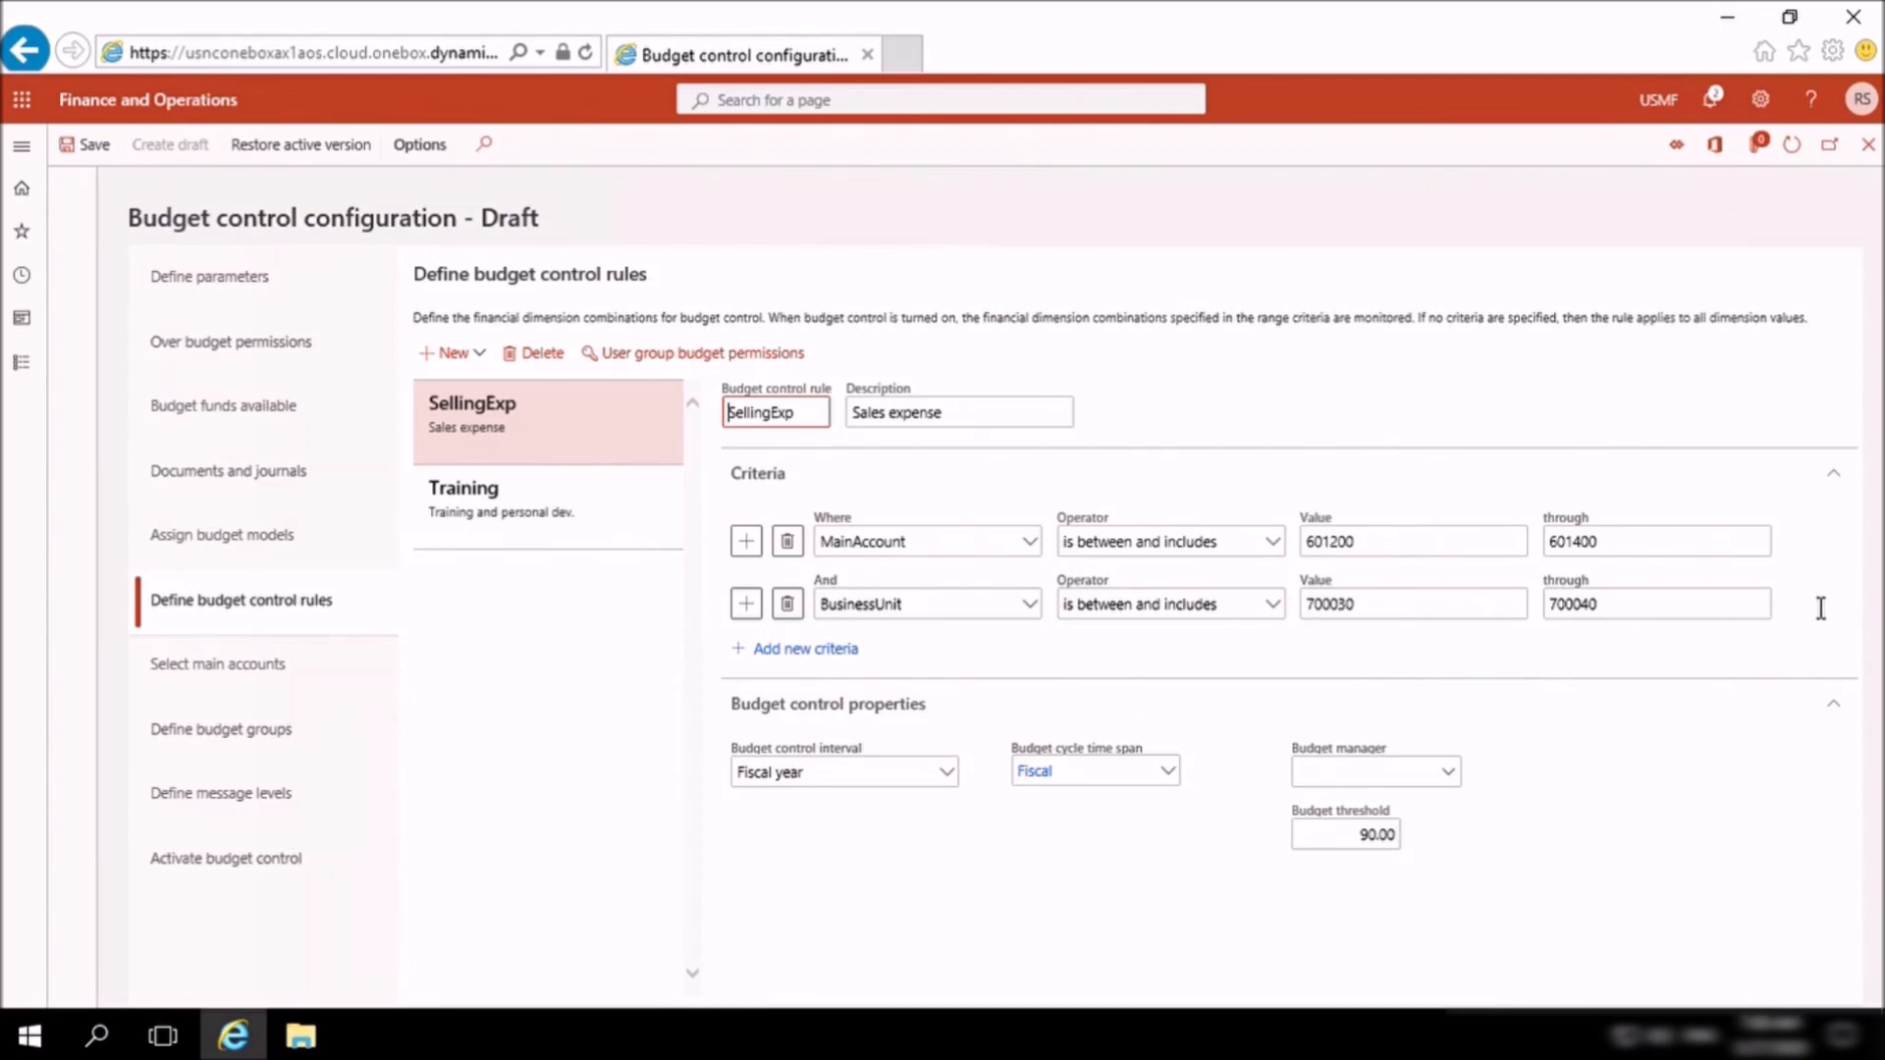
click(271, 686)
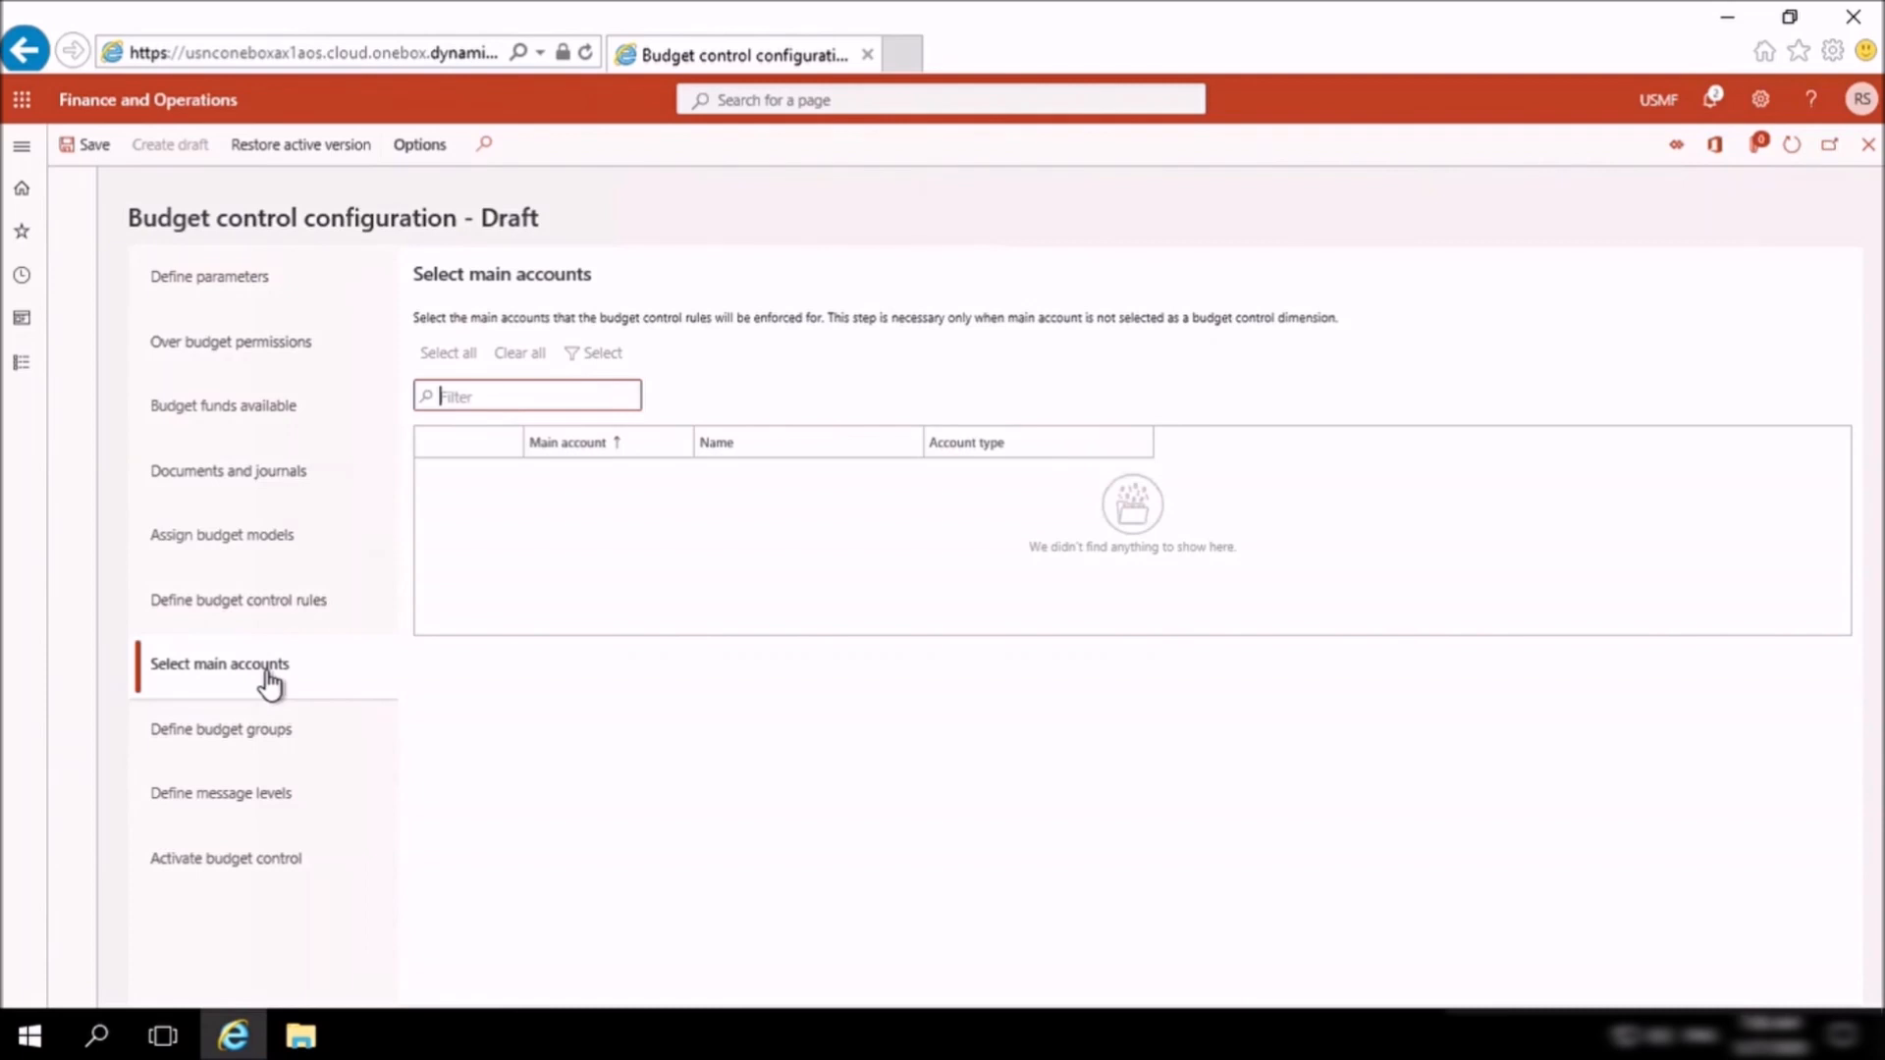
click(253, 744)
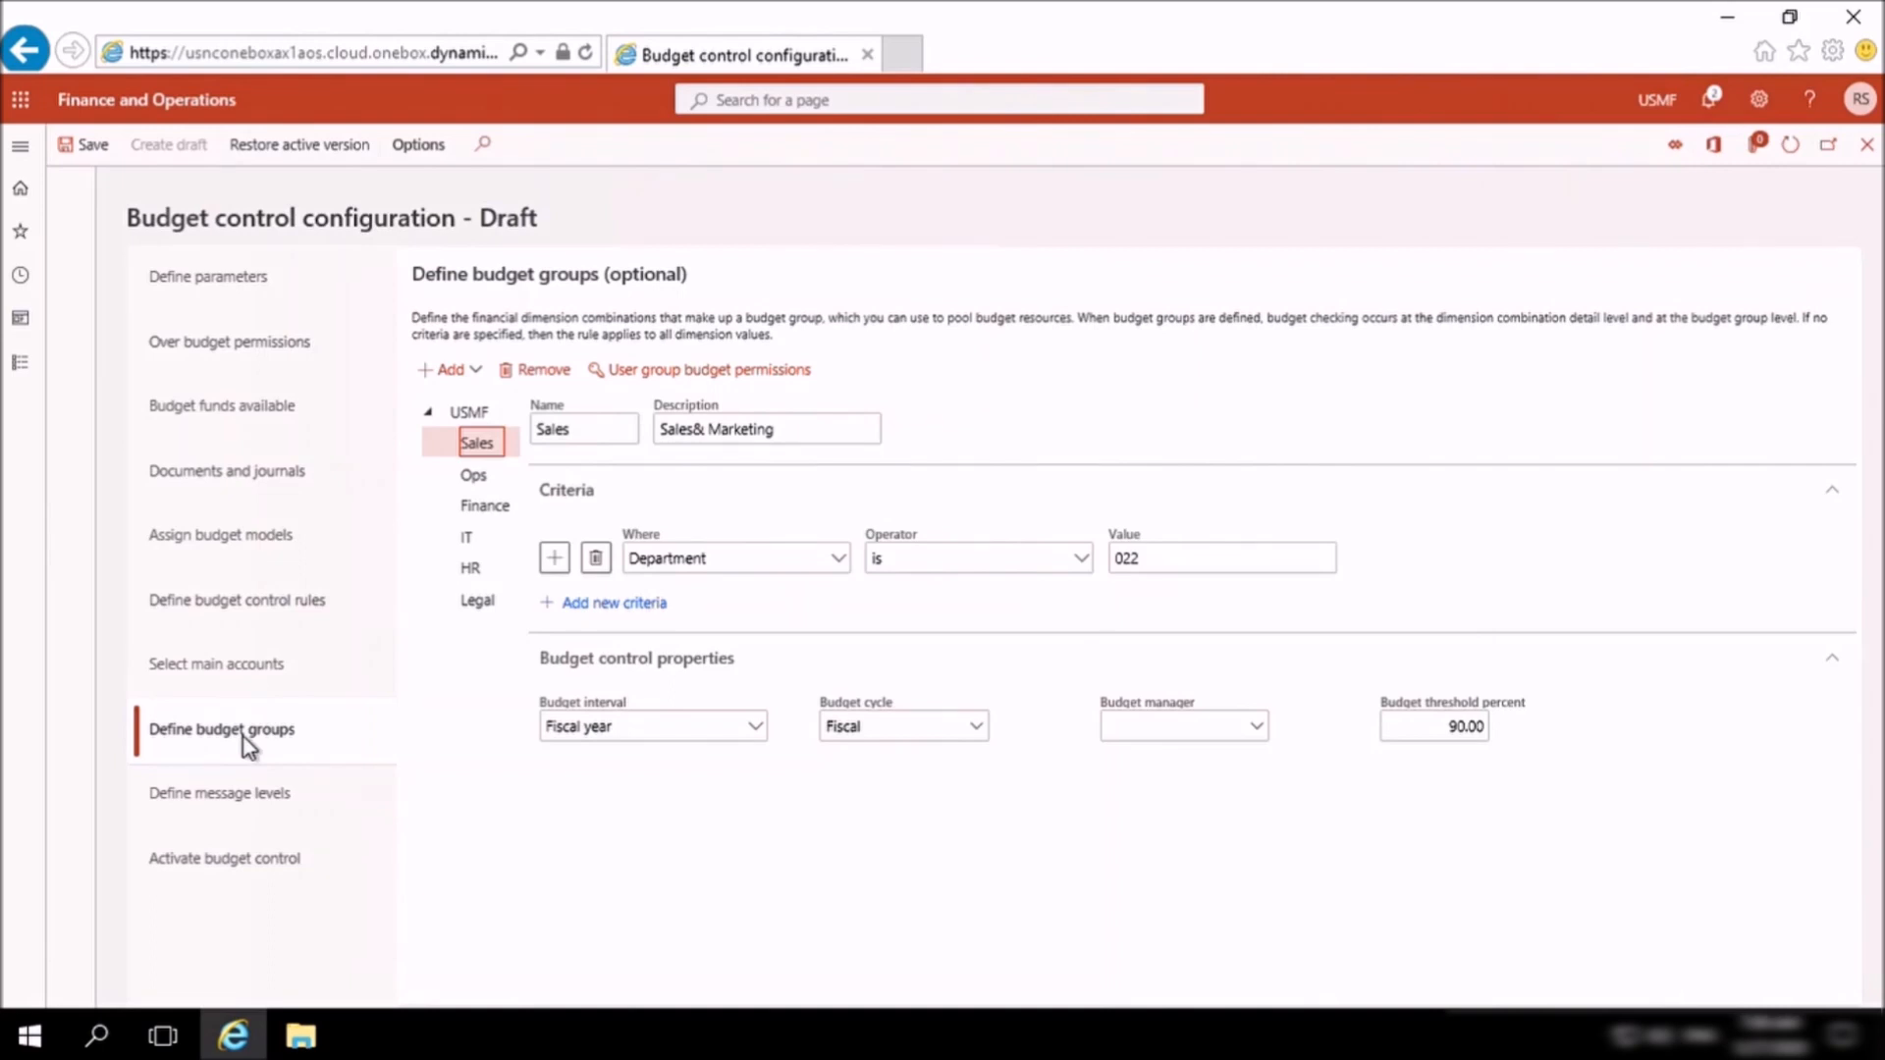
click(243, 811)
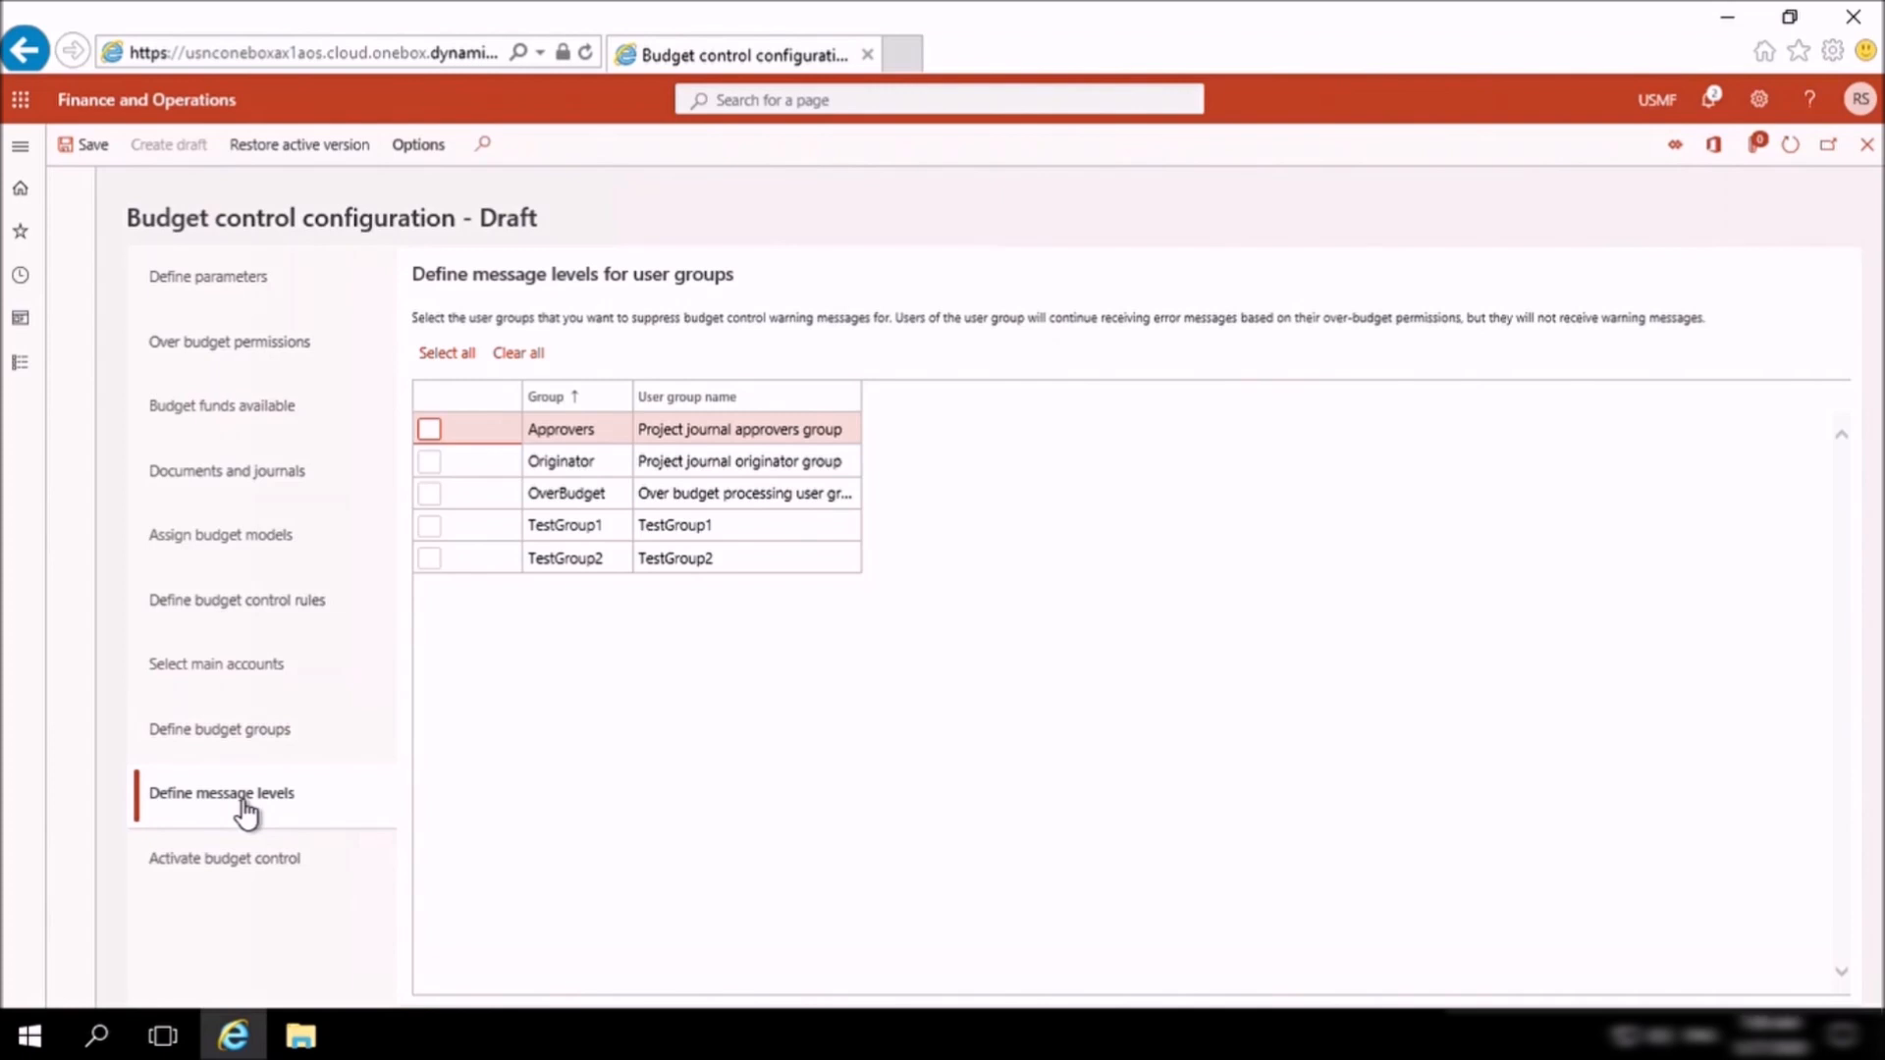
Step: Activate the budget control configuration draft with batch processing left at No
click(256, 873)
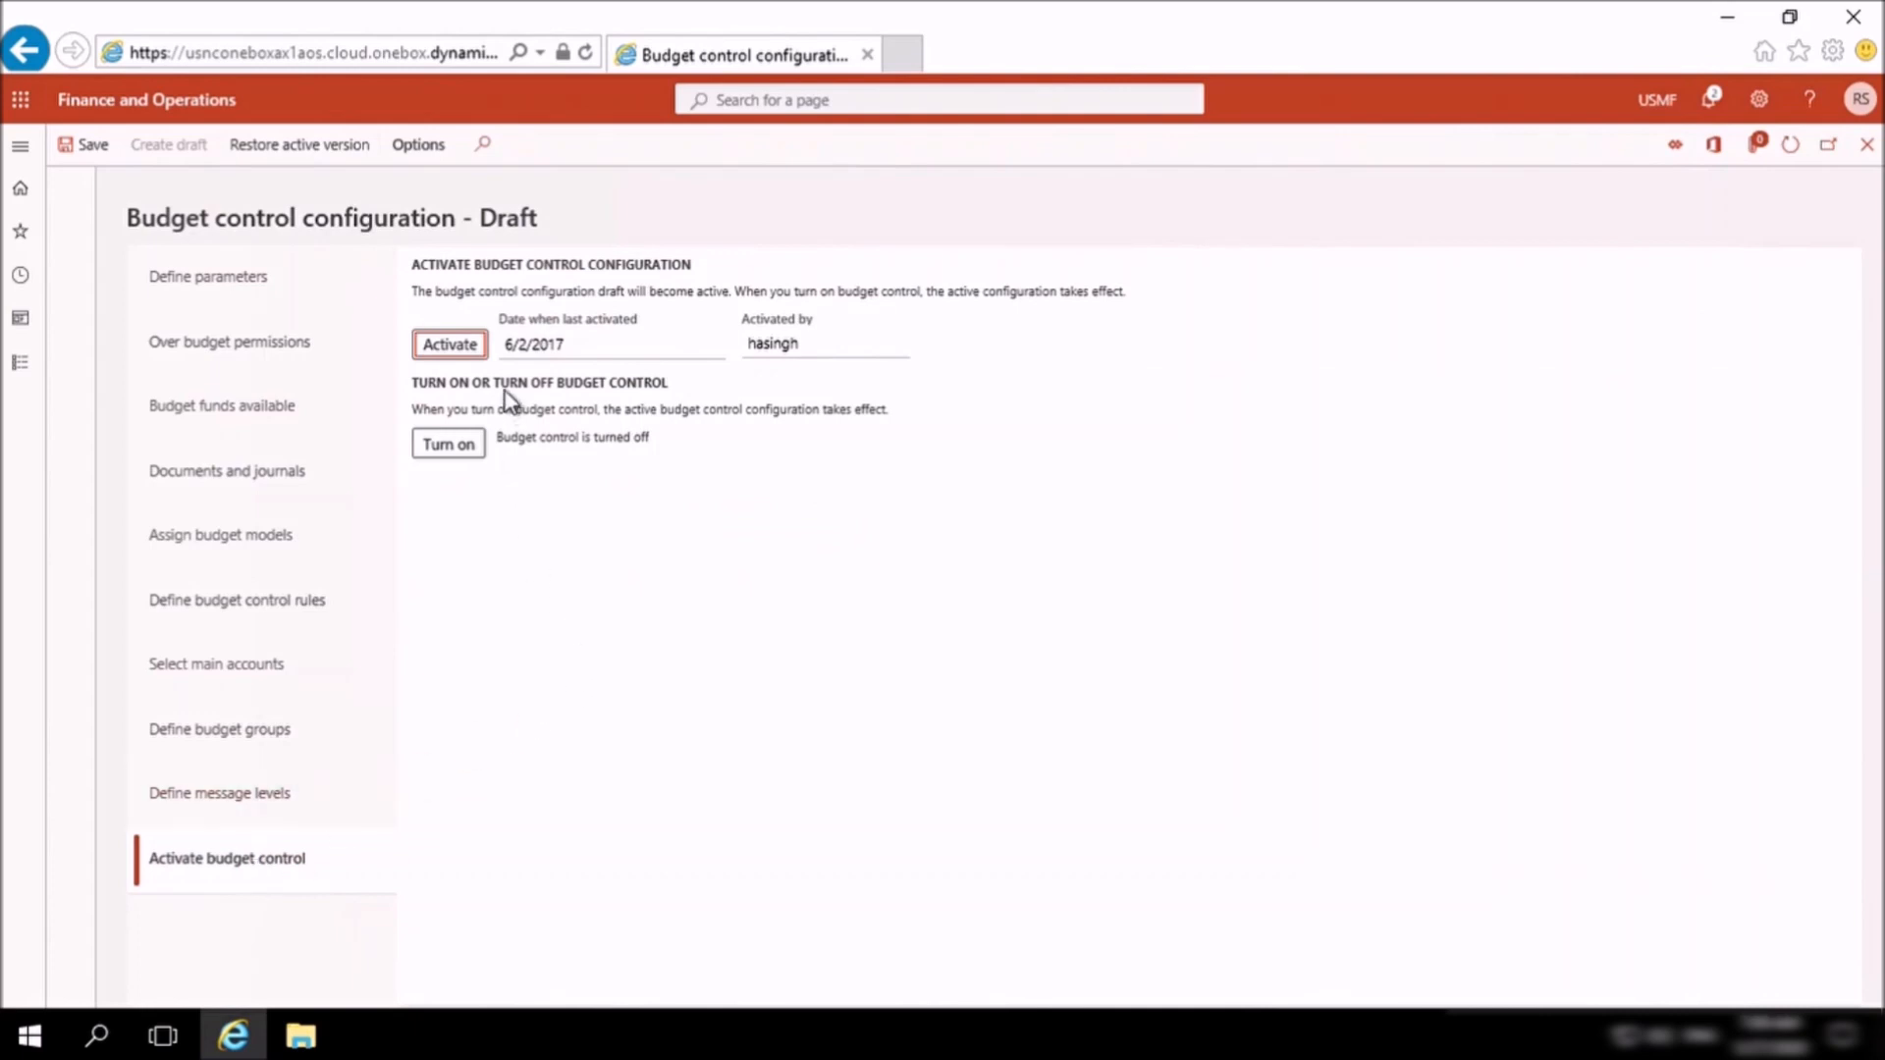
click(454, 345)
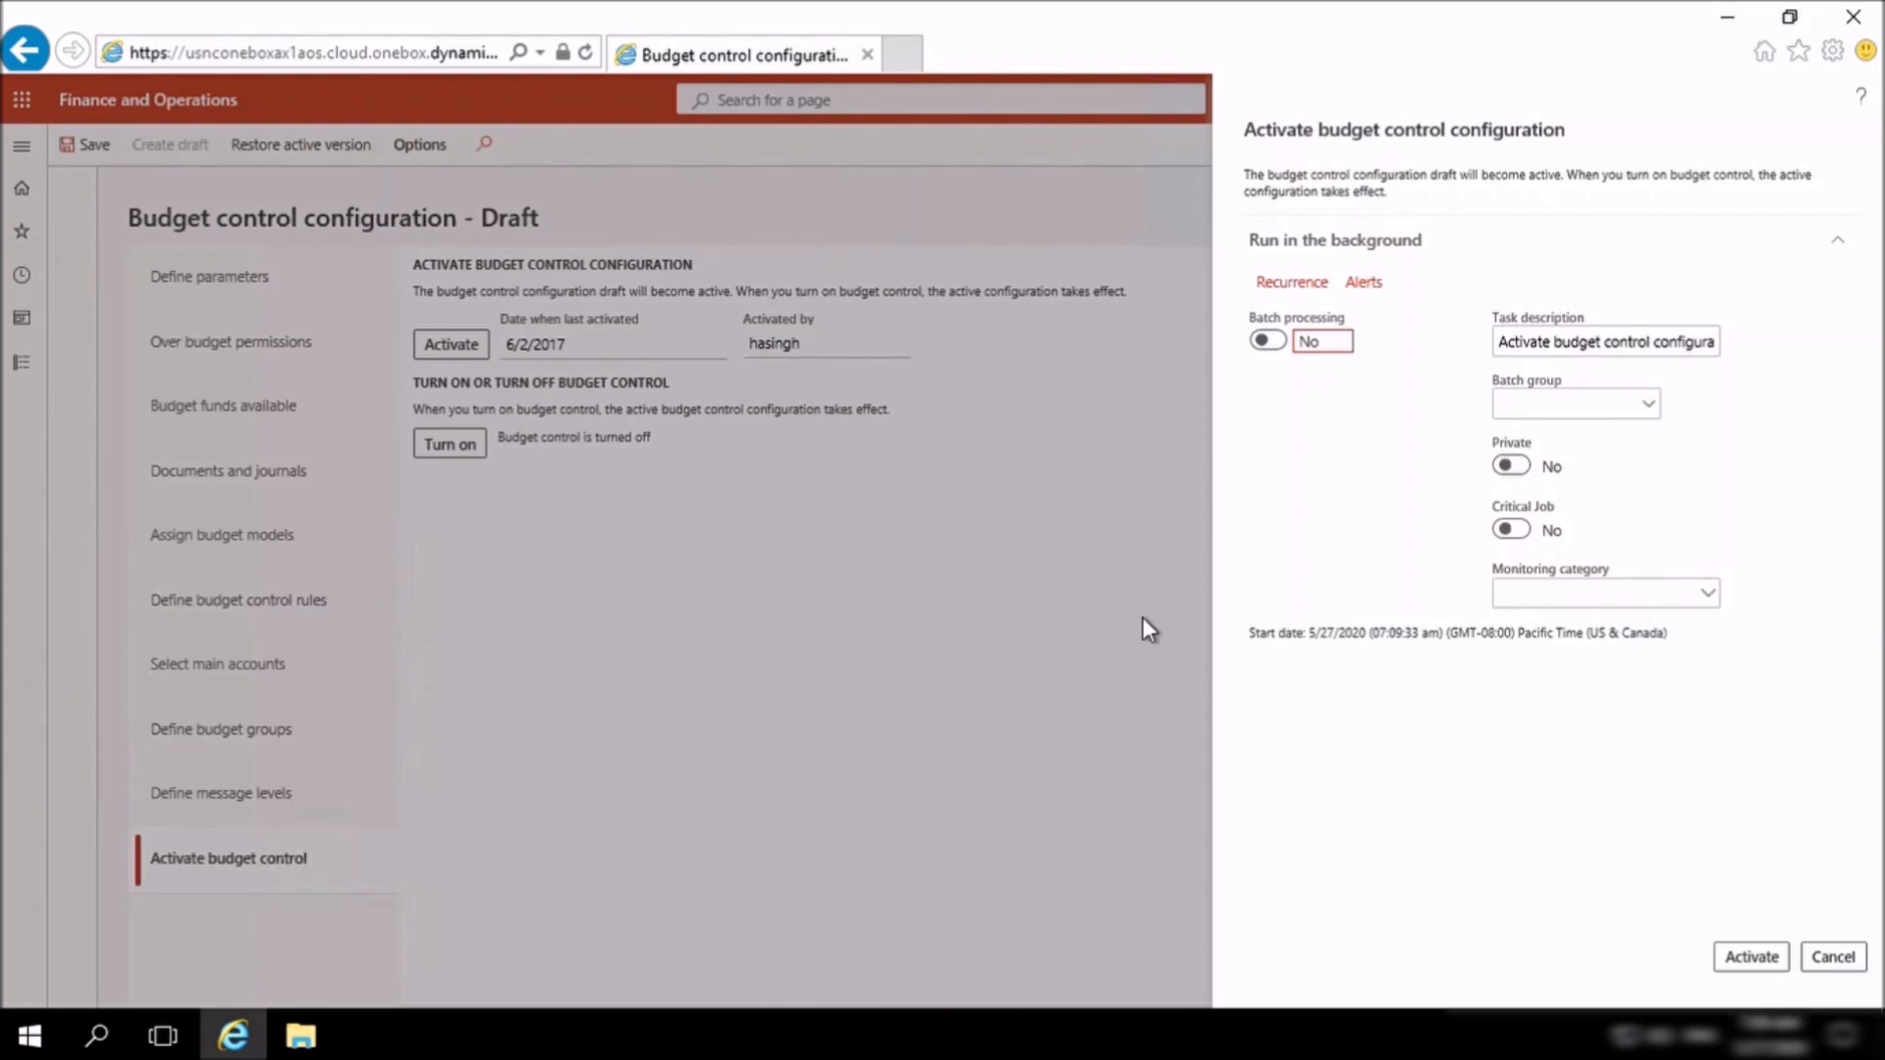
click(1753, 958)
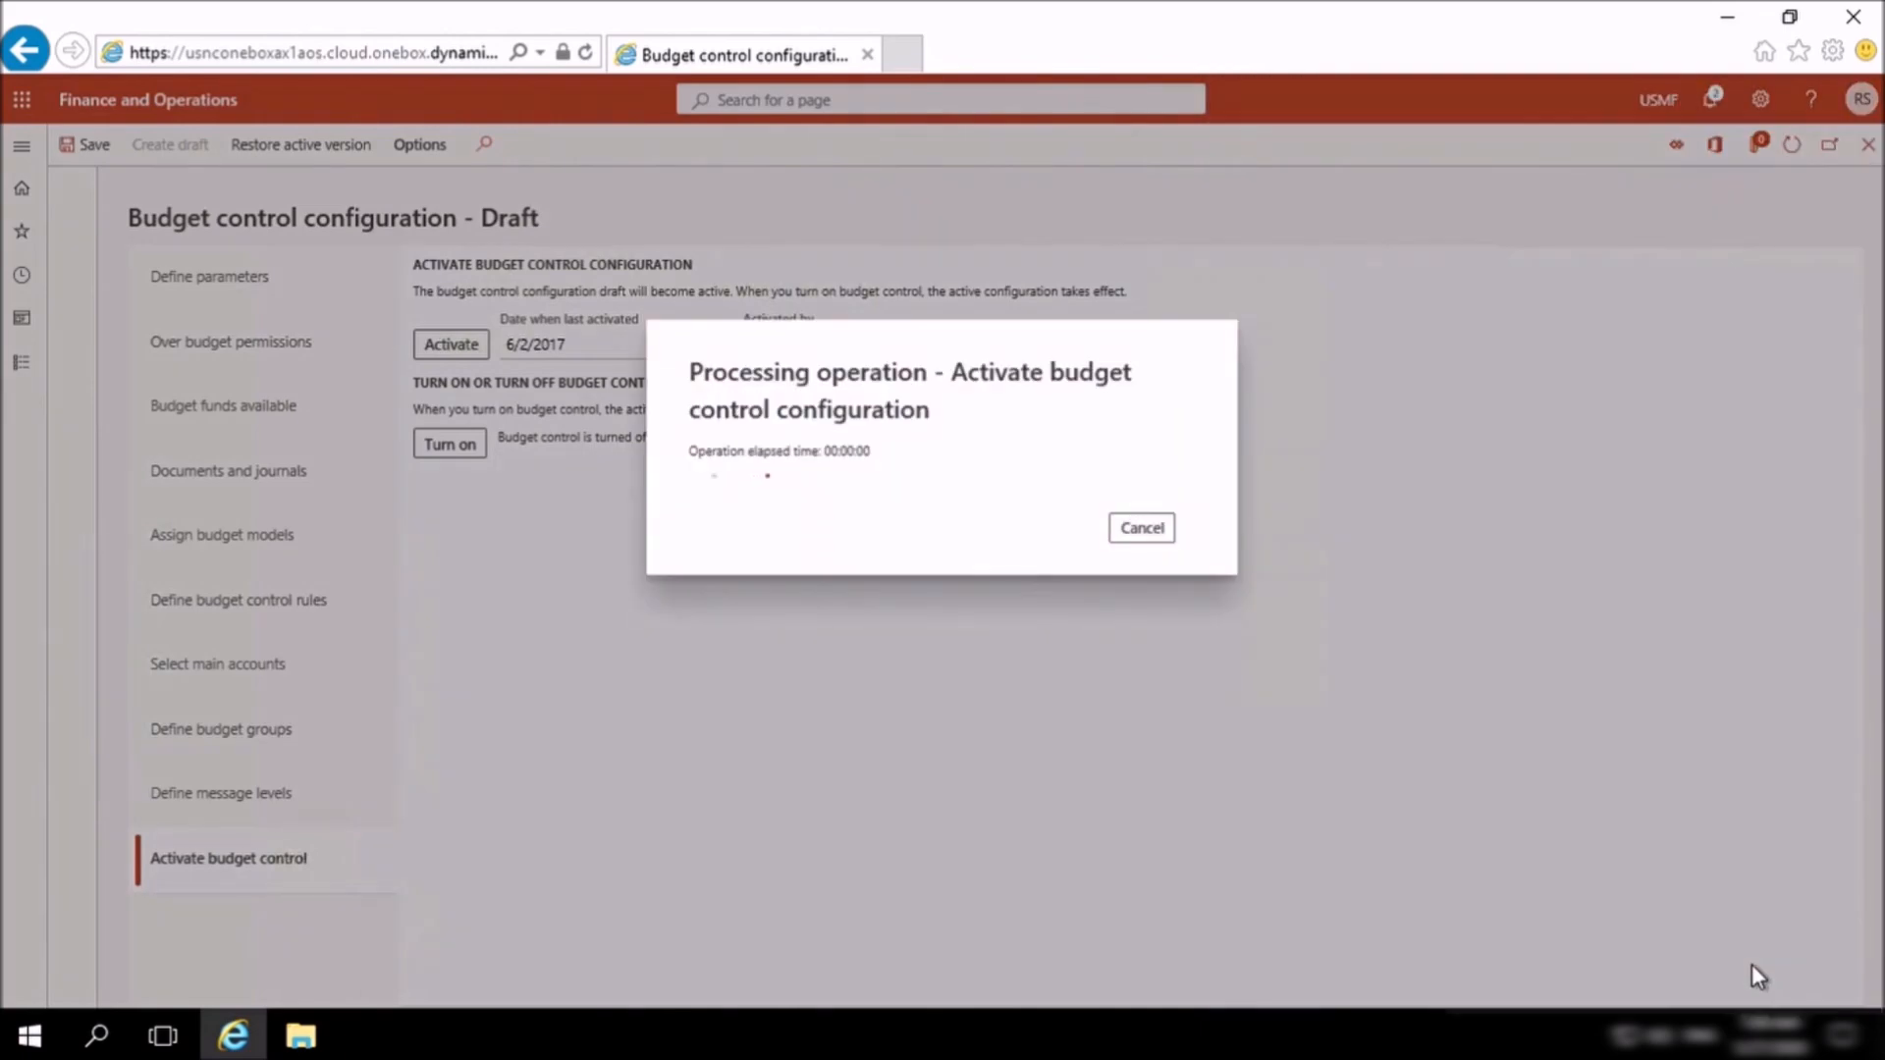